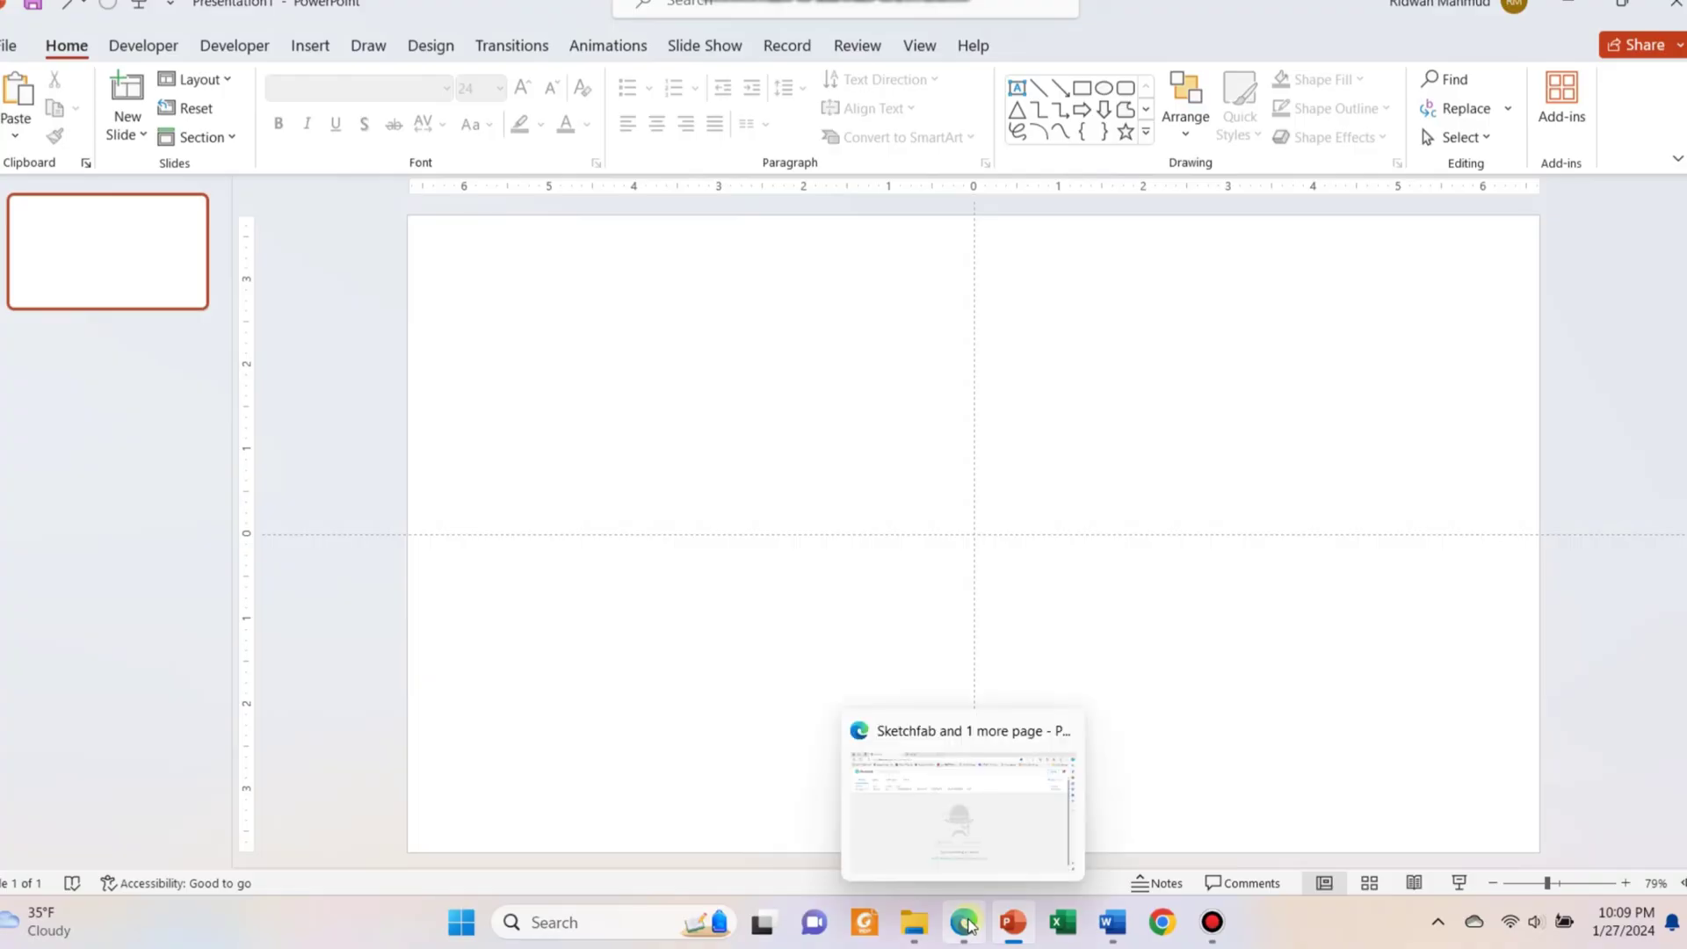
Step: Bring the Sketchfab browser window to the front from the taskbar
left_click(962, 804)
Step: Search Sketchfab for 'mercedes' models and filter the results to downloadable ones
left_click(370, 37)
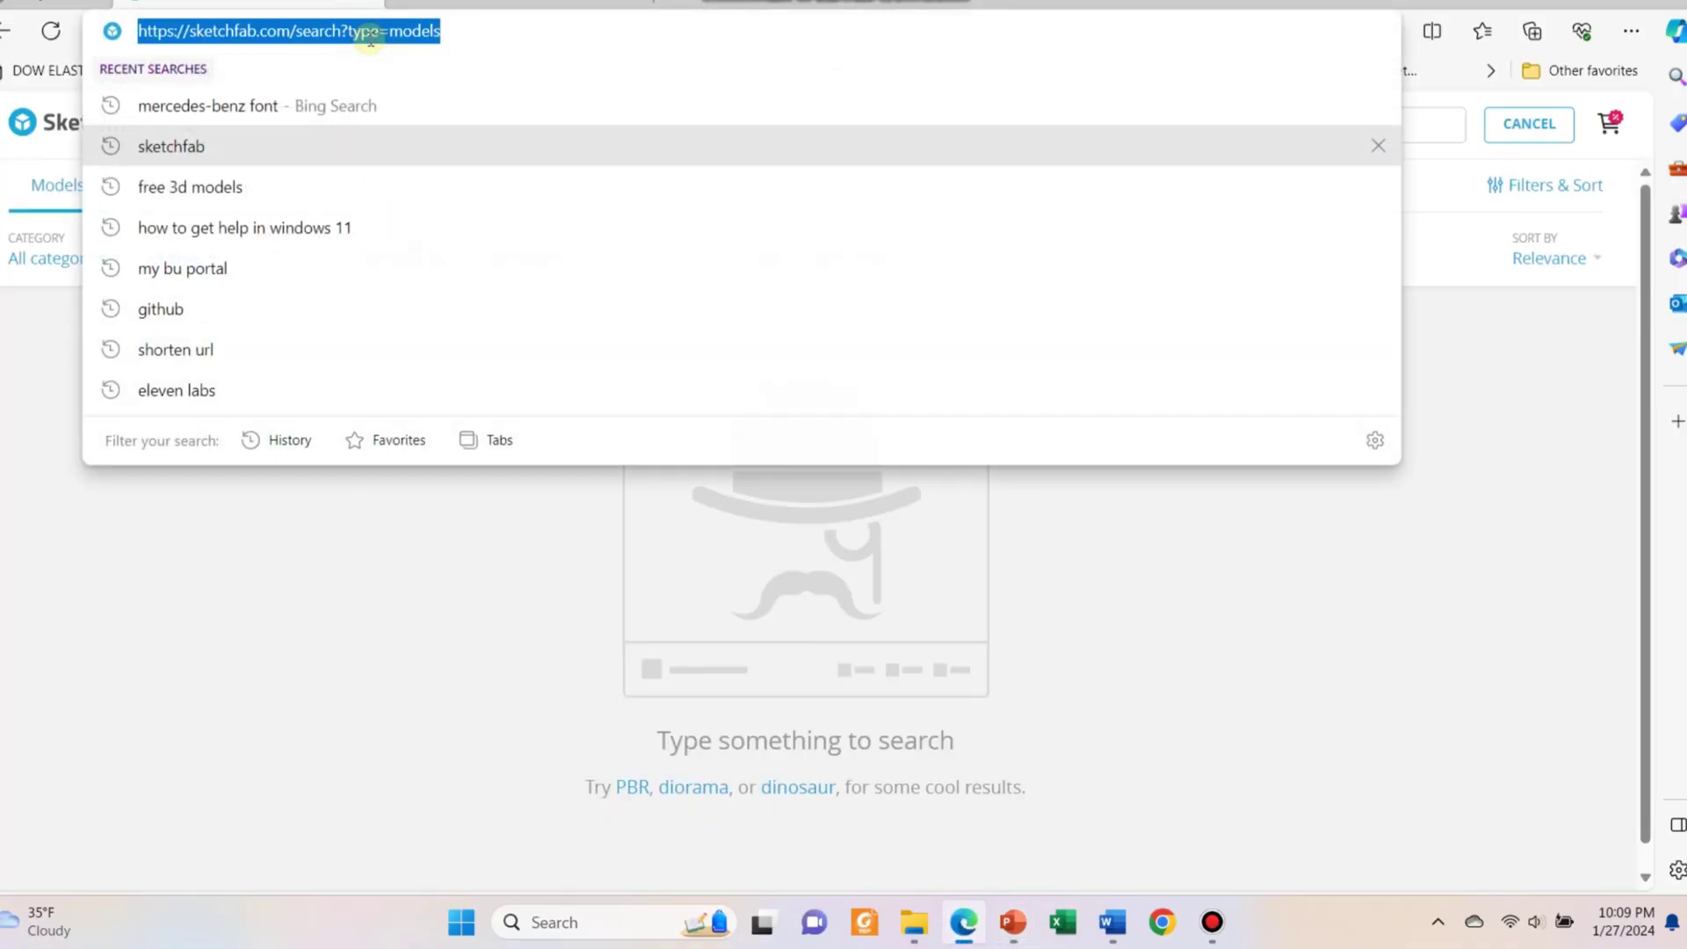
left_click(124, 572)
left_click(433, 135)
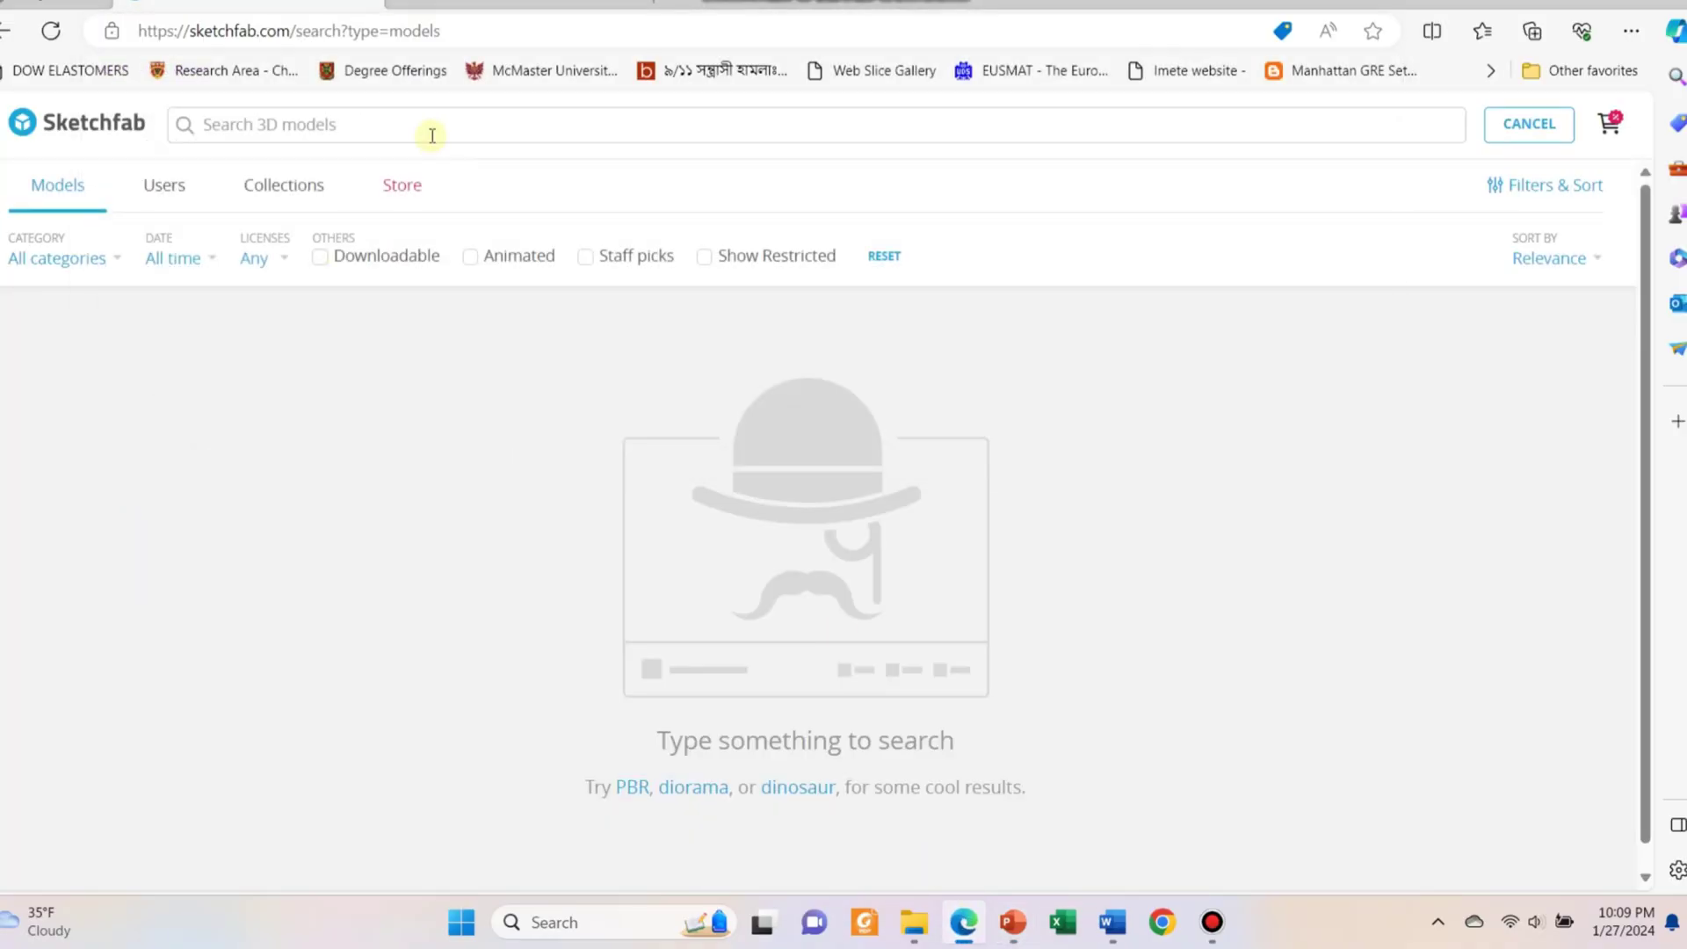
type("mercedes")
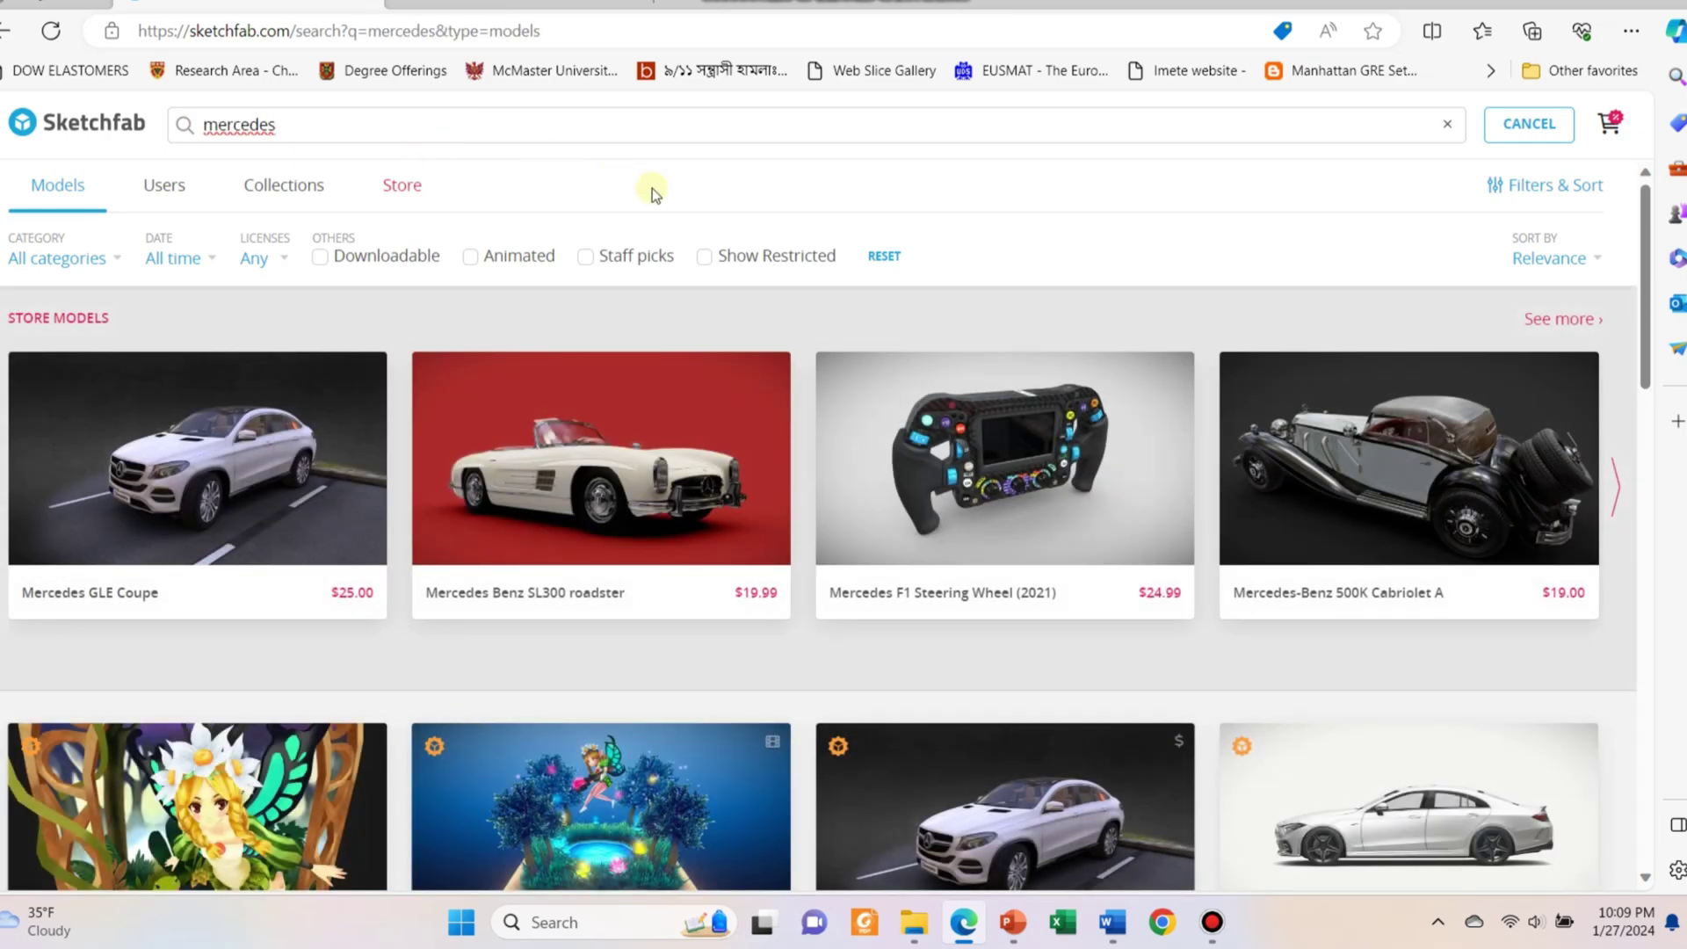
left_click_drag(1642, 255, 1636, 394)
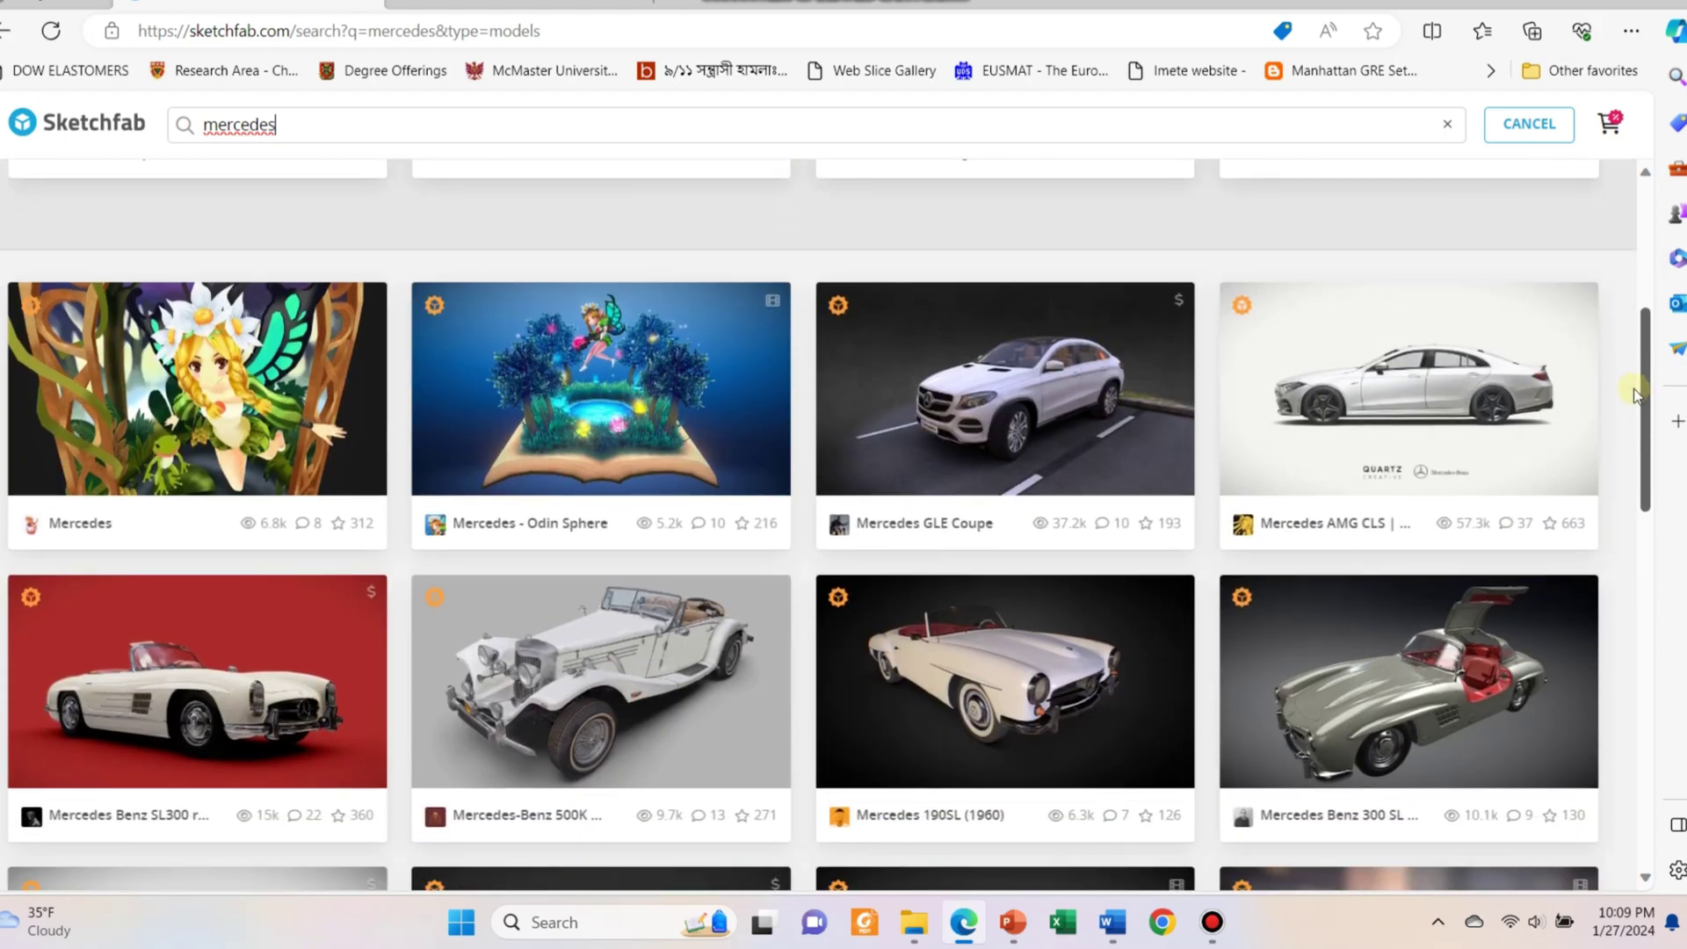
scroll(1636, 393, "down", 3)
scroll(1622, 446, "down", 2)
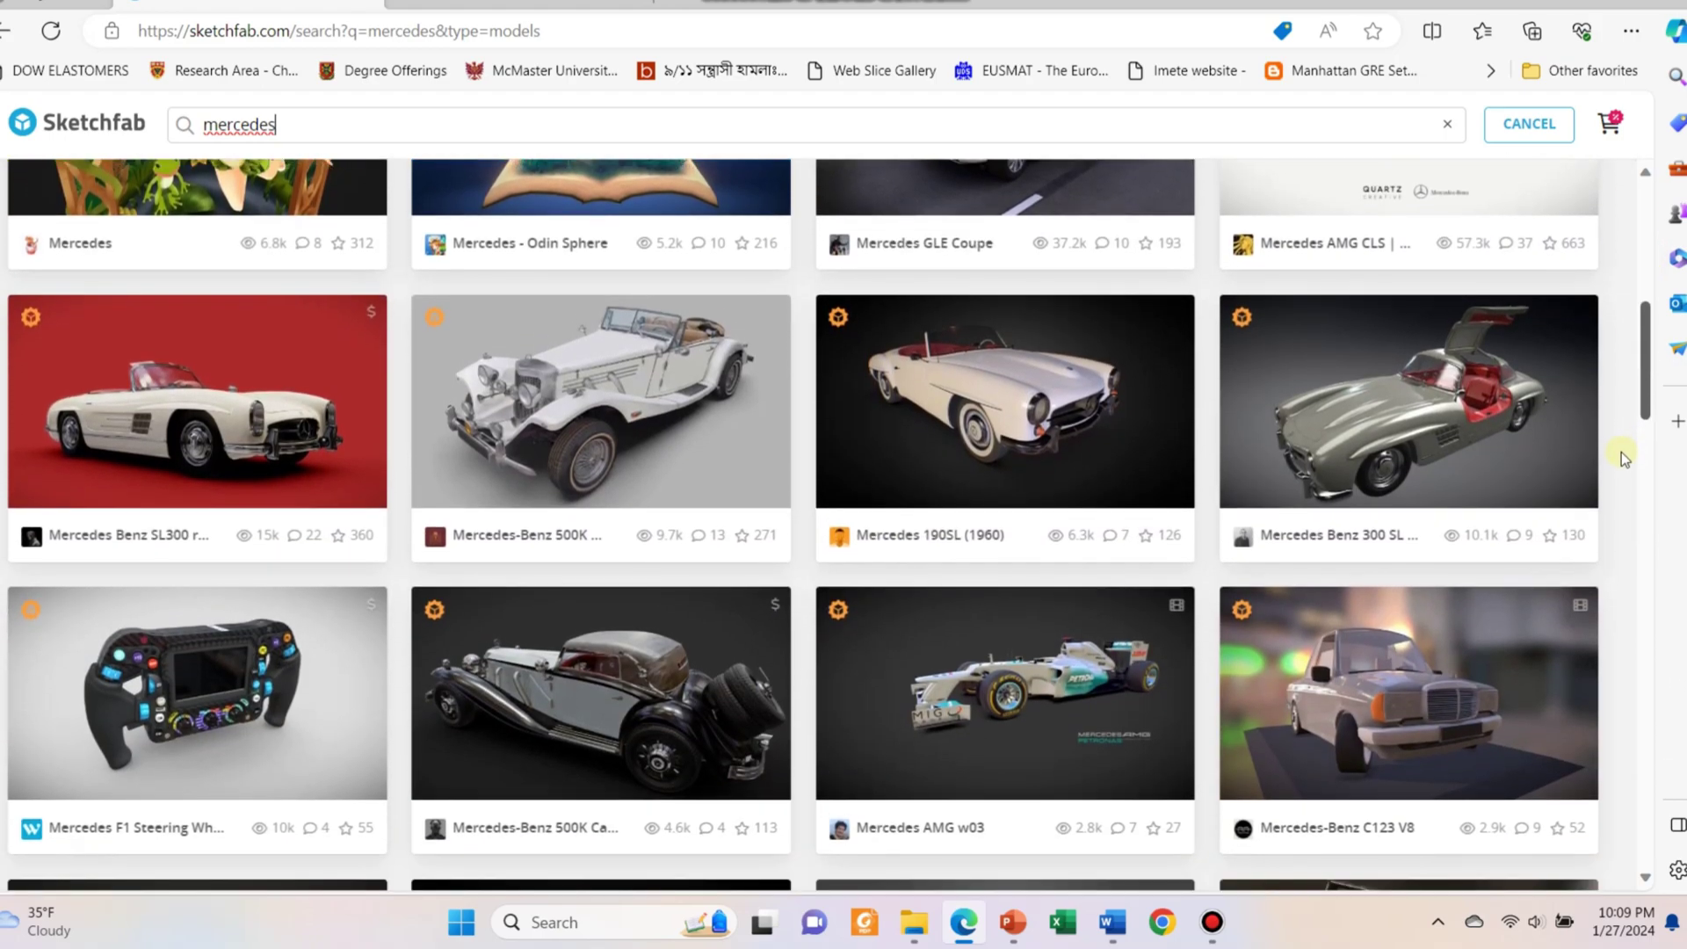
scroll(1614, 470, "up", 8)
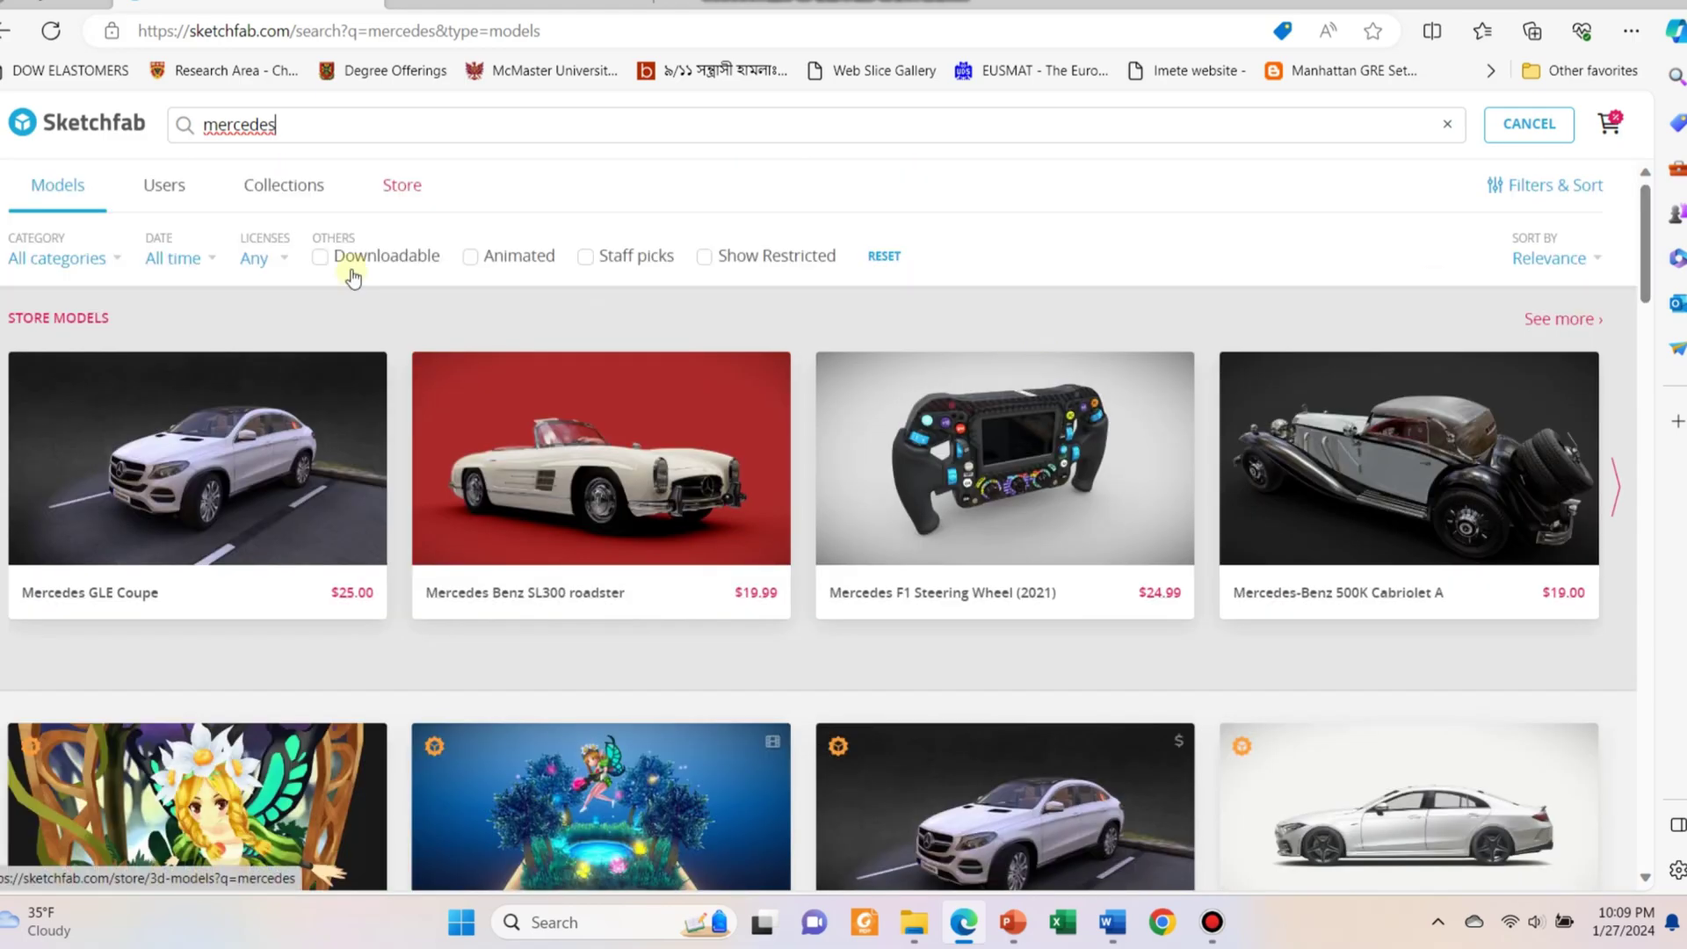
left_click(351, 269)
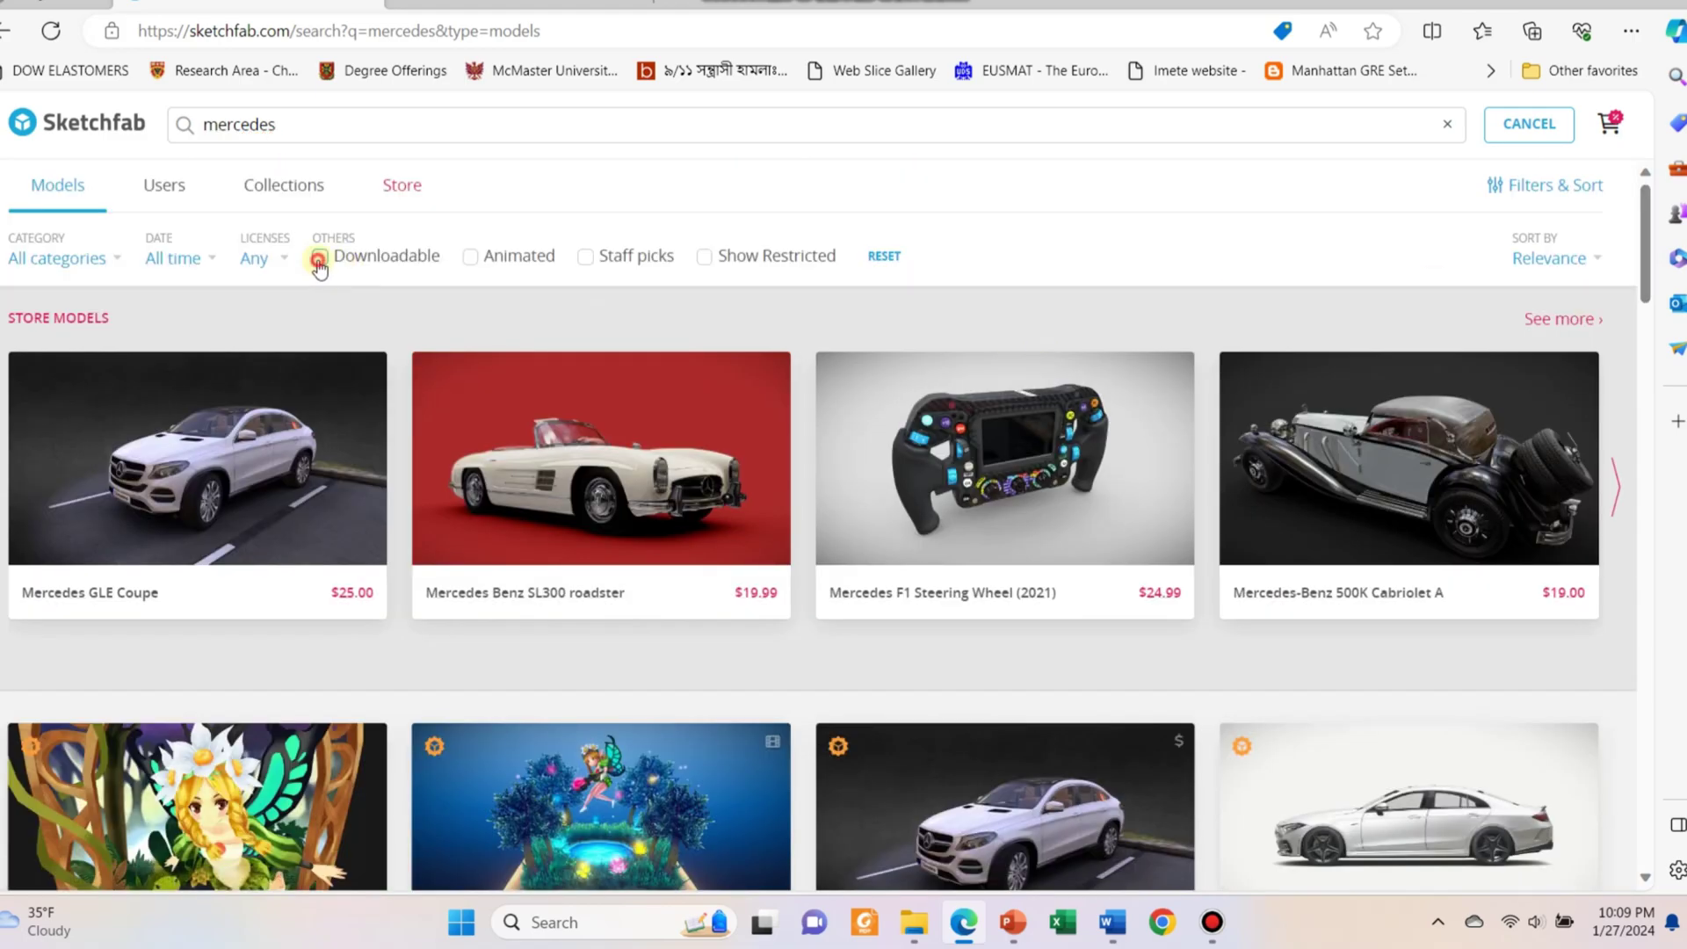
scroll(1627, 450, "down", 7)
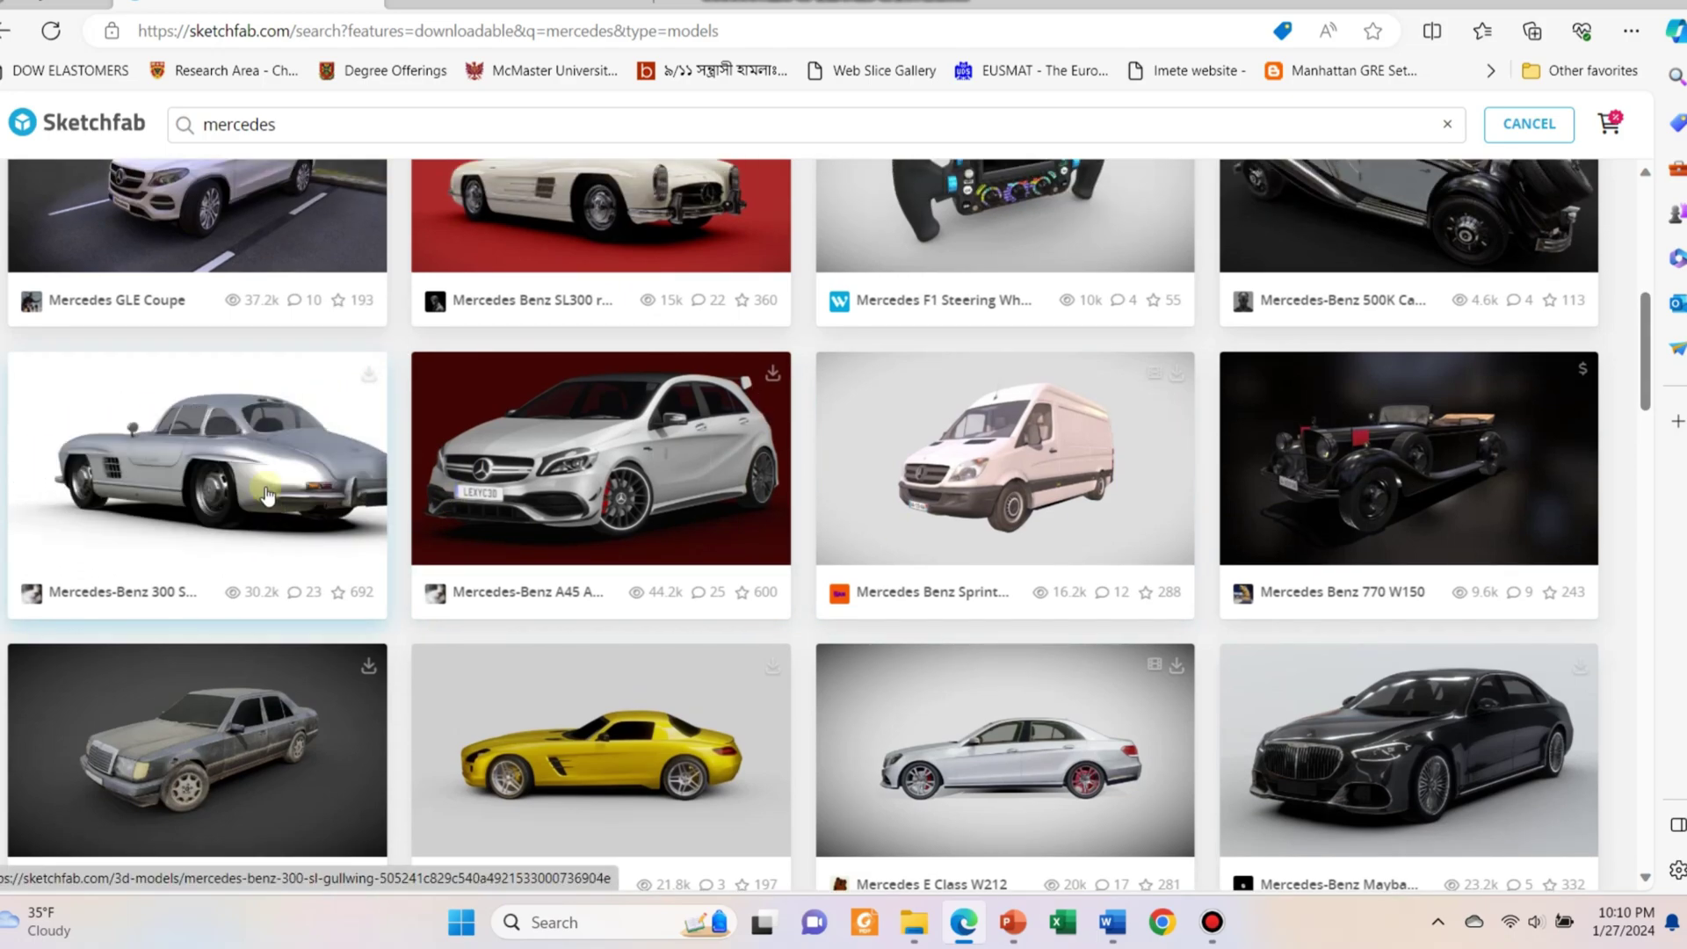
Step: Download the Mercedes-Benz 300 SL Gullwing model as a GLB file
left_click(367, 381)
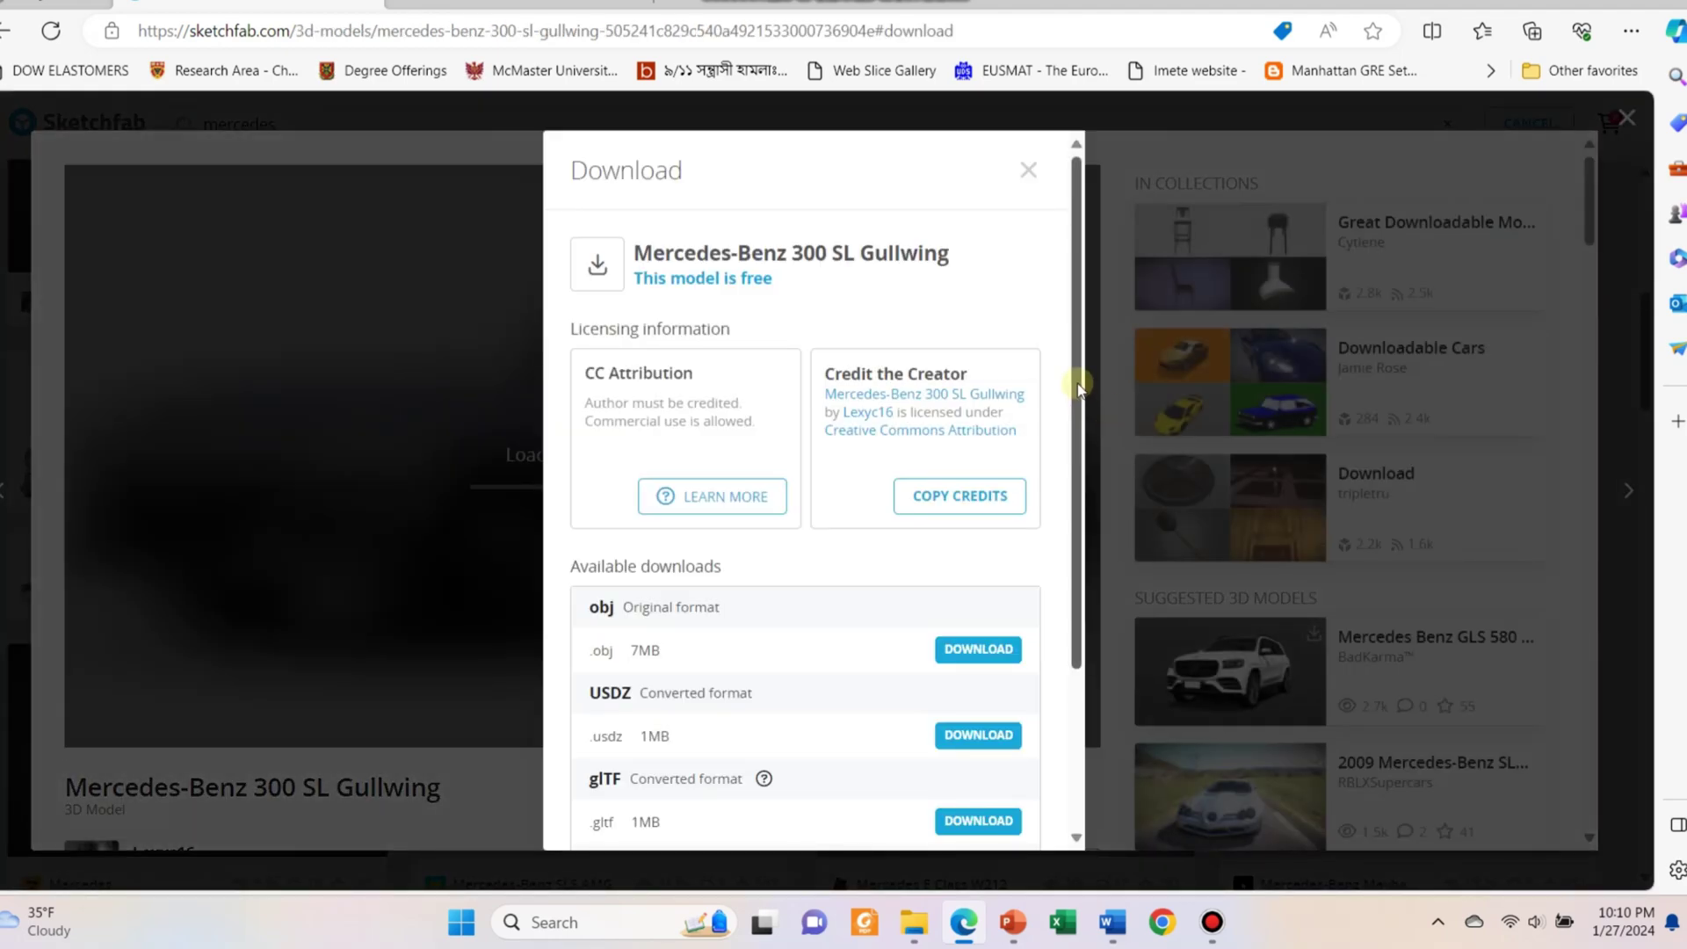
left_click_drag(1079, 386, 1089, 545)
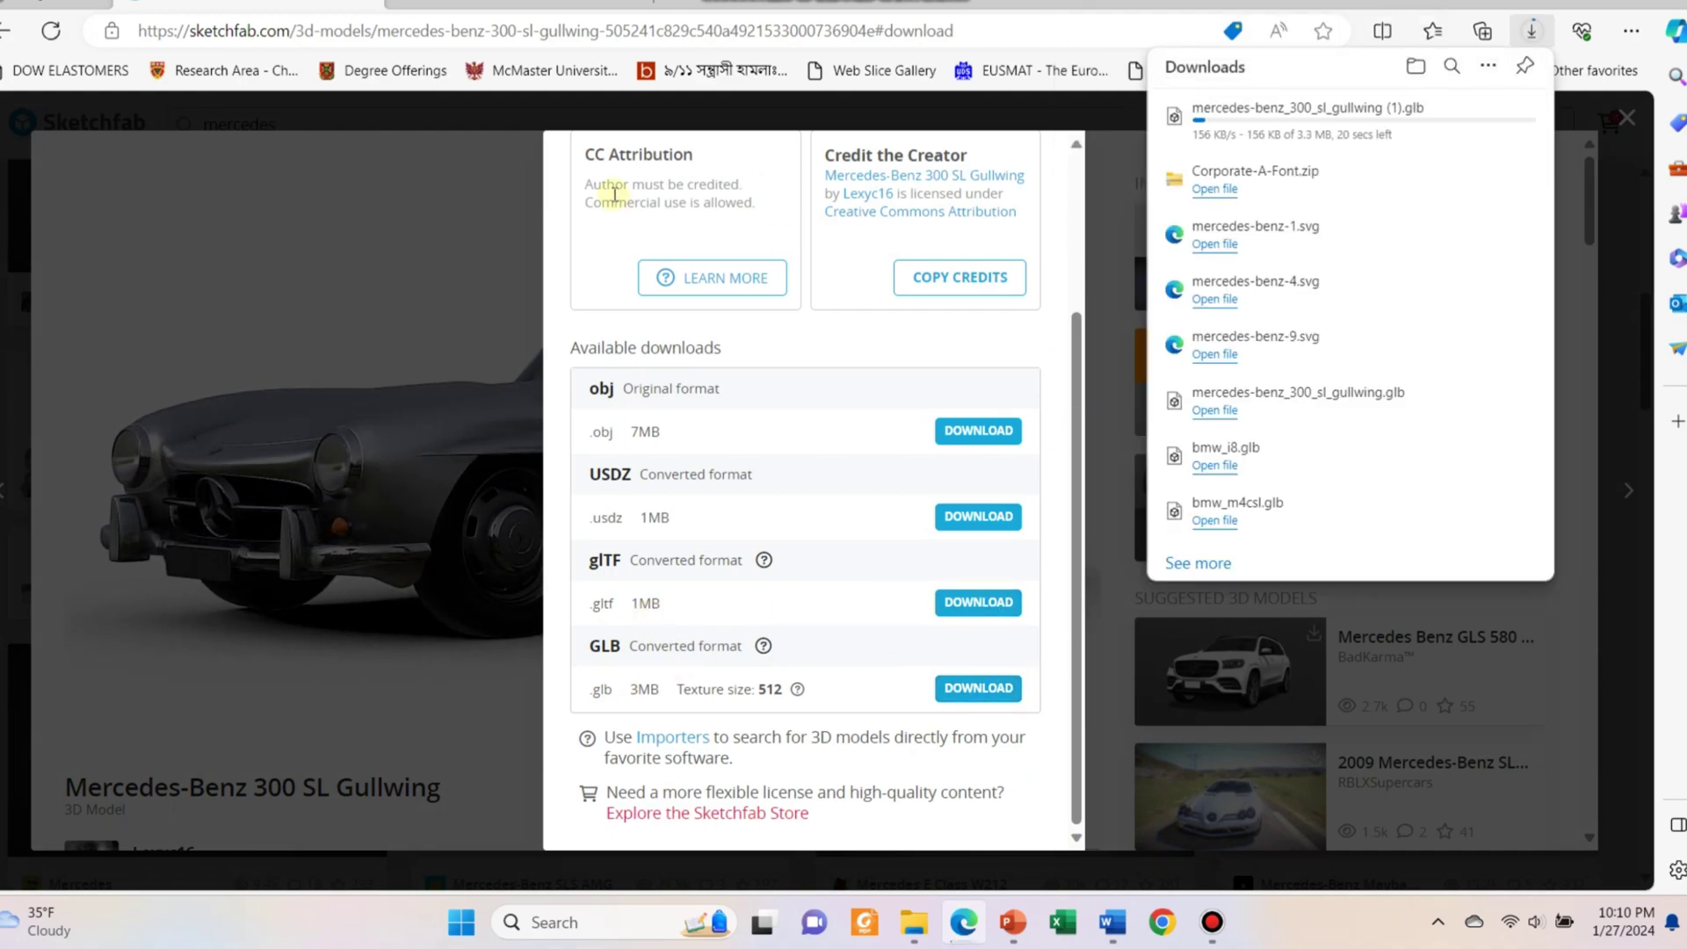
left_click(404, 160)
Step: Open worldvectorlogo.com in a new browser tab
key("ctrl+t")
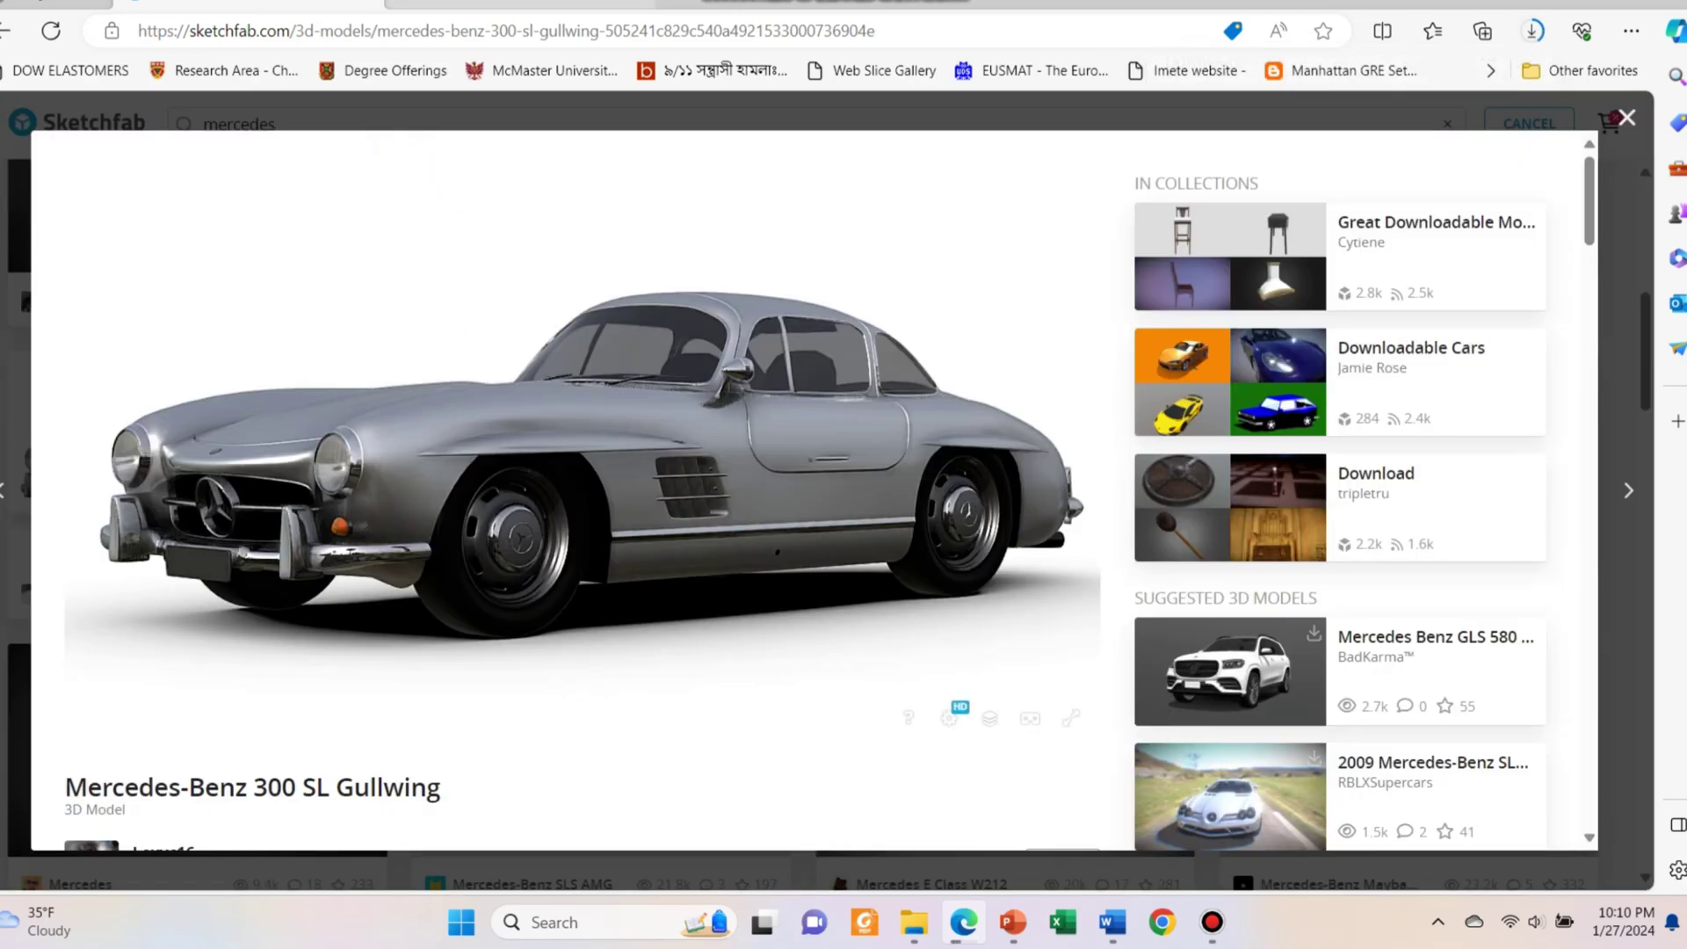
type("worl")
key("Return")
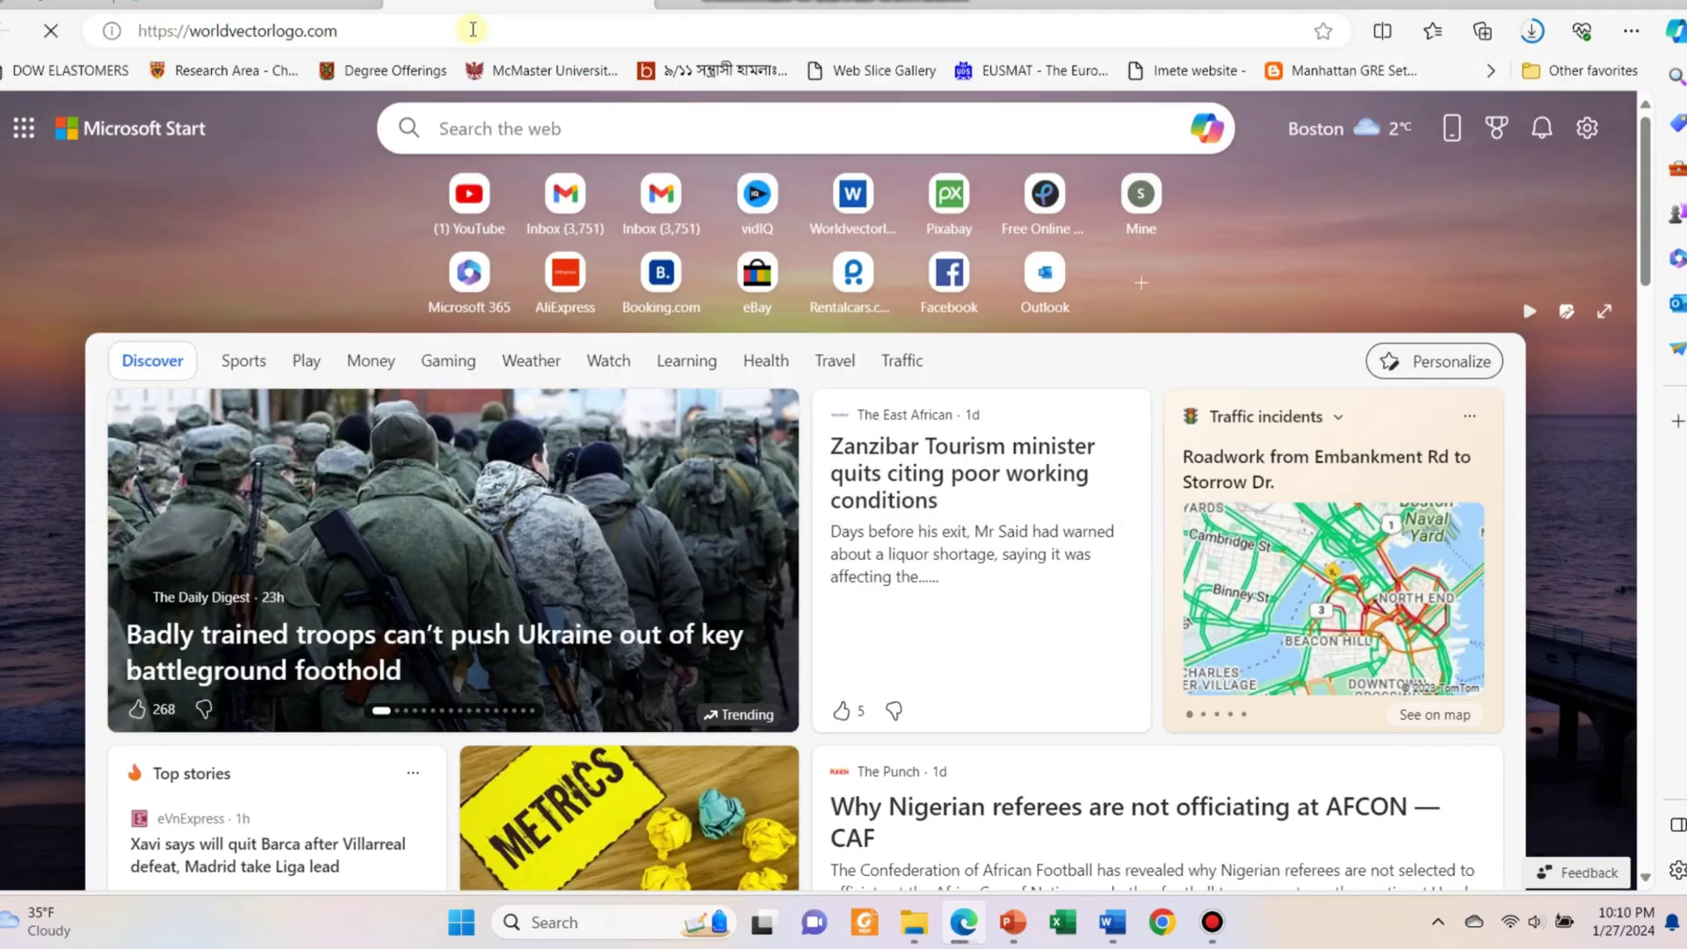
Step: Search WorldVectorLogo for Mercedes Benz and download the black mercedes-benz-1 star logo as SVG
left_click(616, 451)
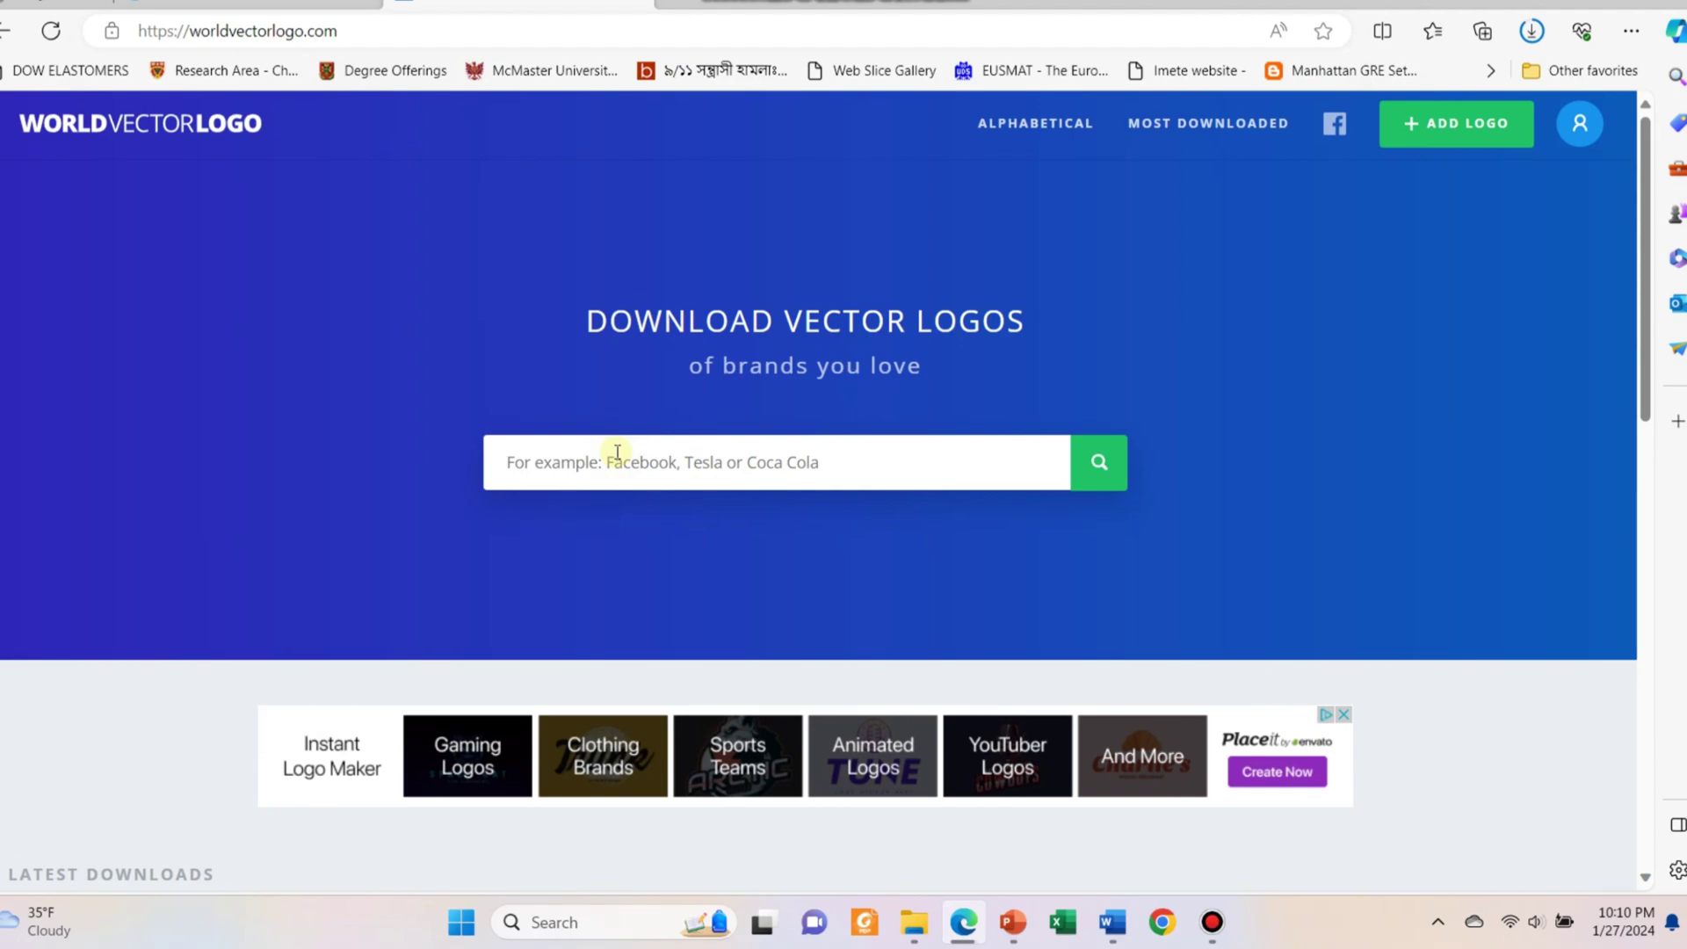
type("mere")
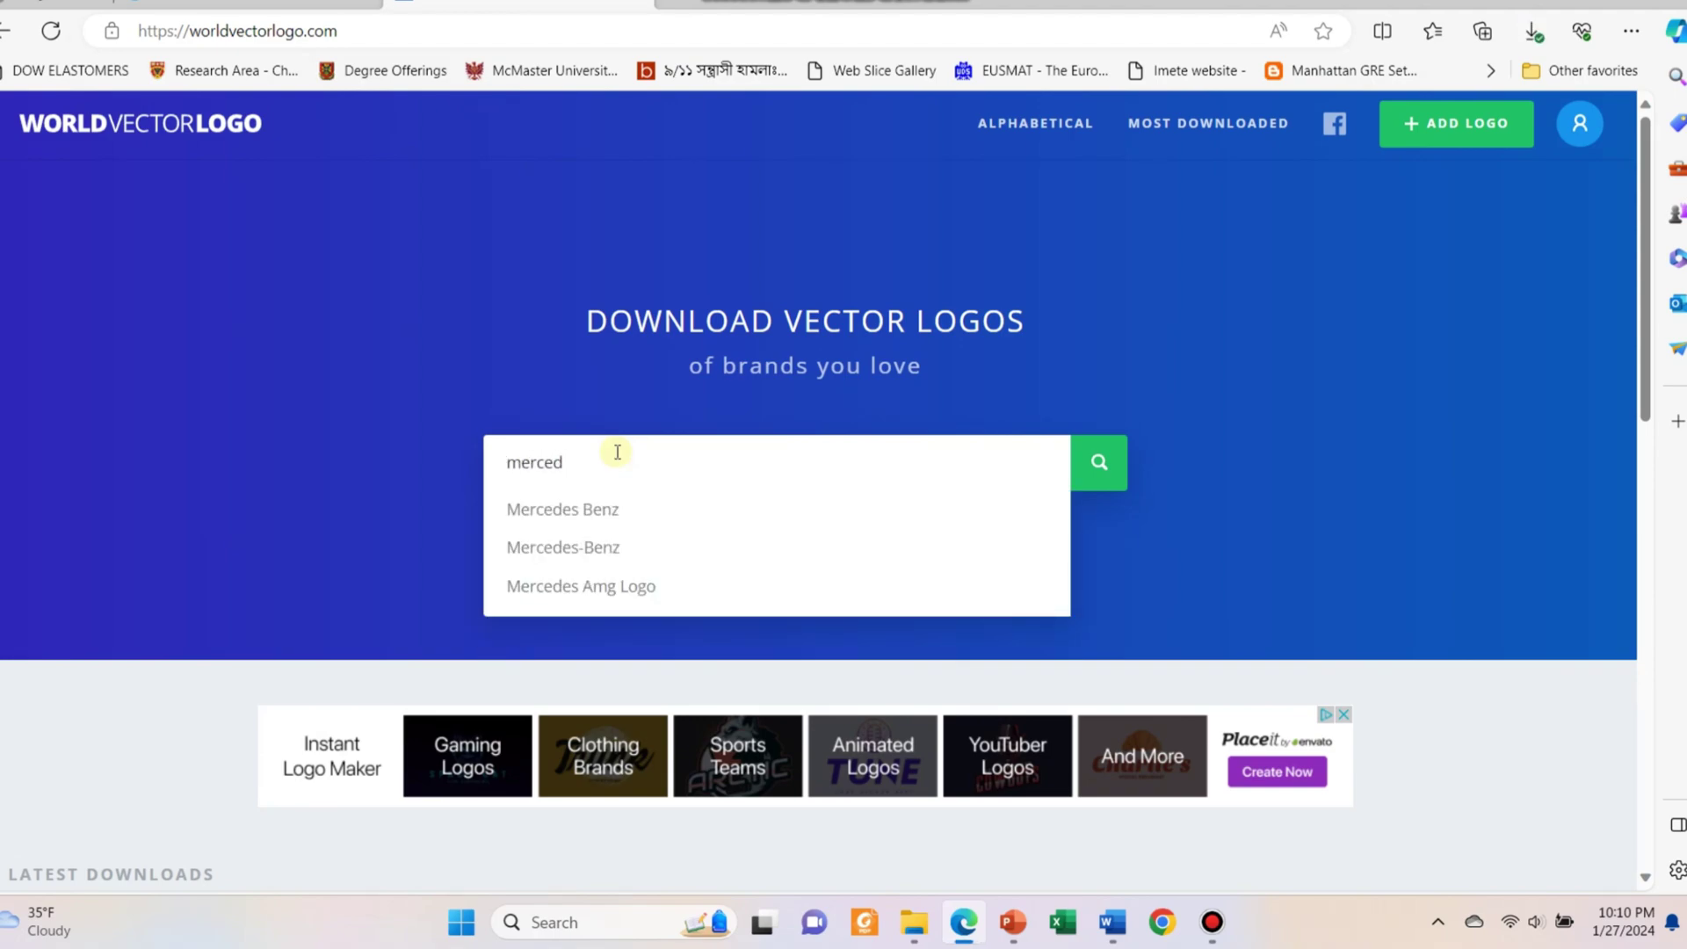
type("ed")
left_click(592, 492)
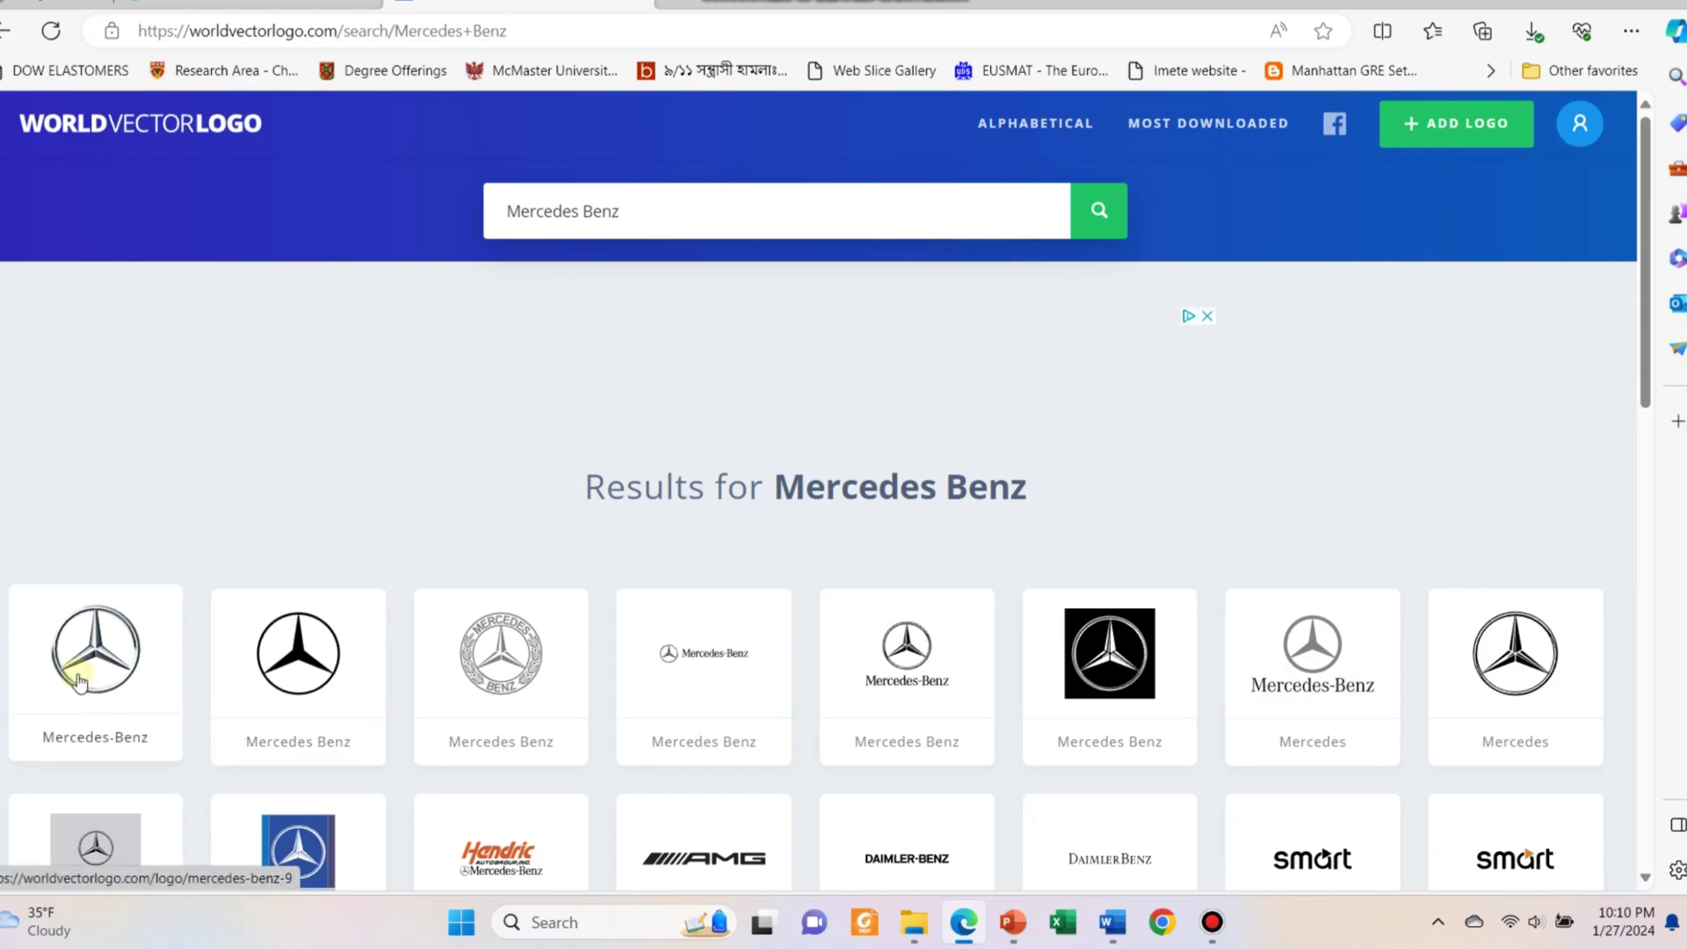
left_click(1521, 661)
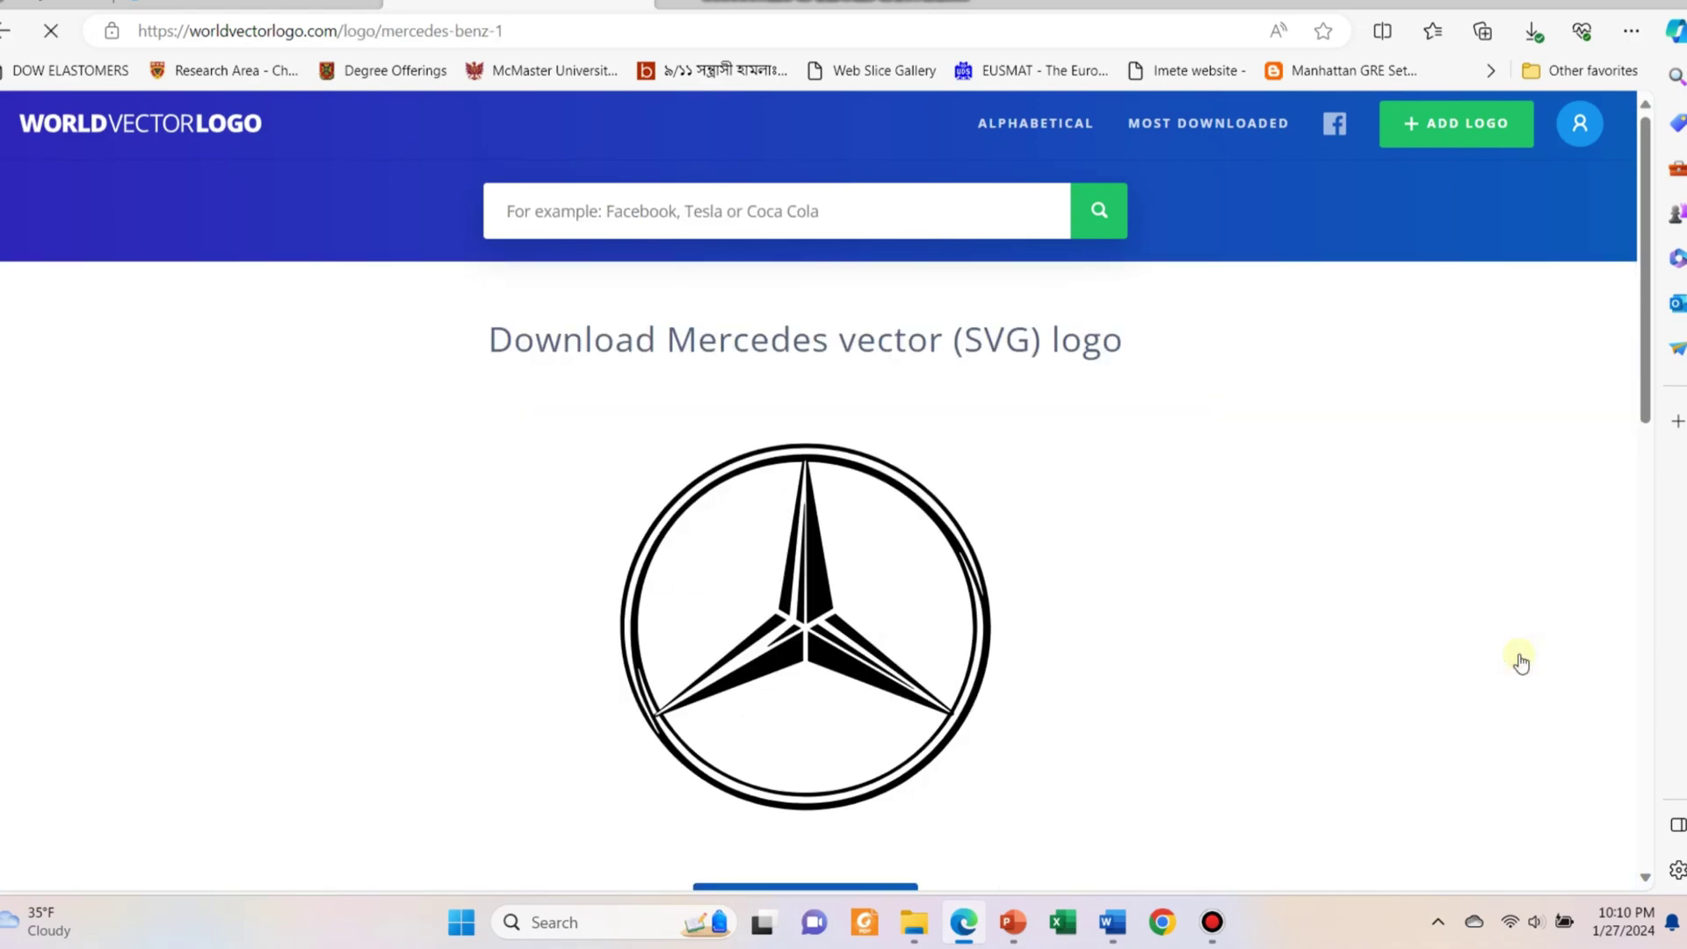
scroll(1650, 440, "down", 6)
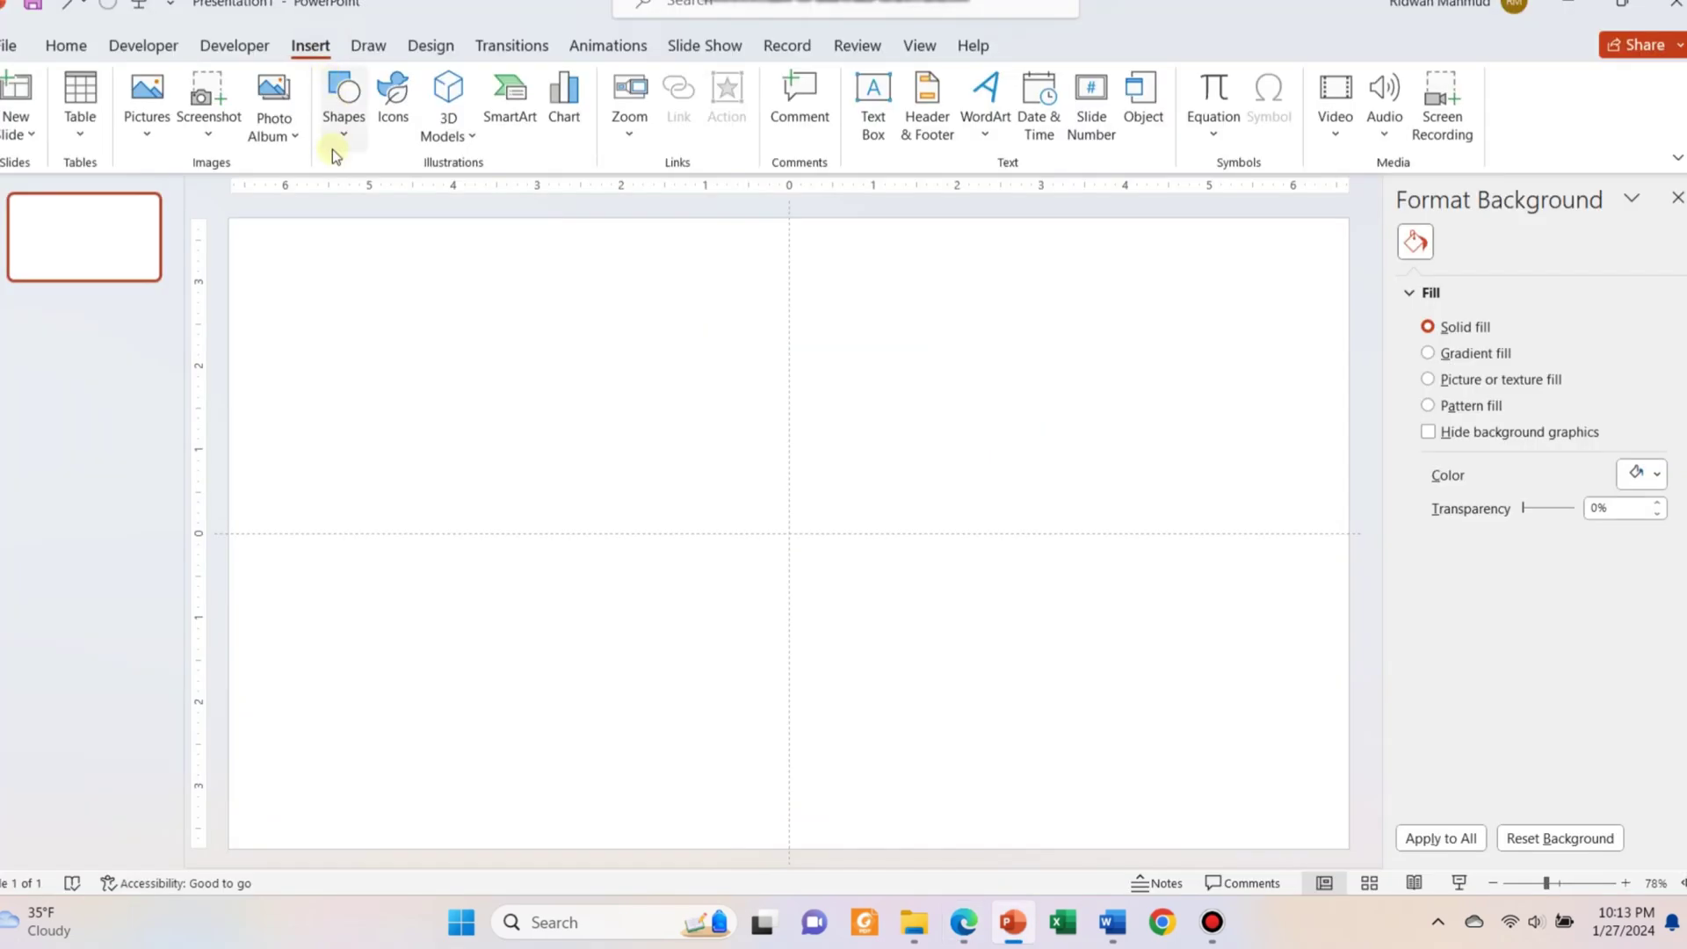
left_click(343, 105)
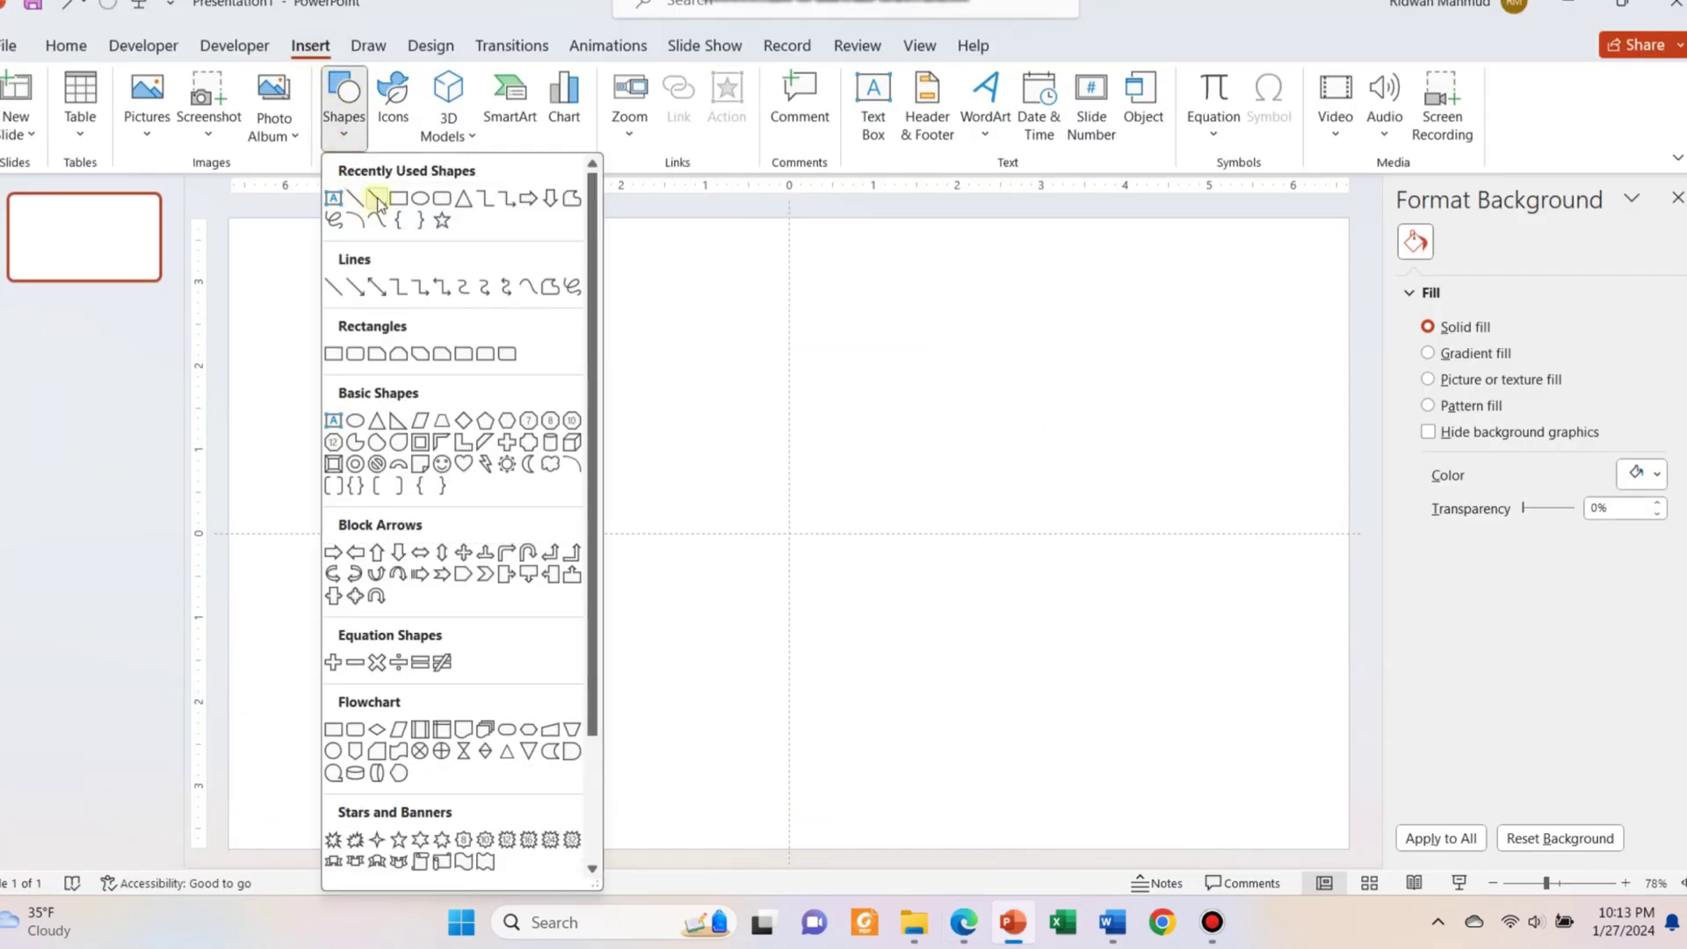
Step: Draw a rectangle over the whole slide with a dark grey fill and no outline
left_click(387, 201)
left_click_drag(227, 219, 1348, 849)
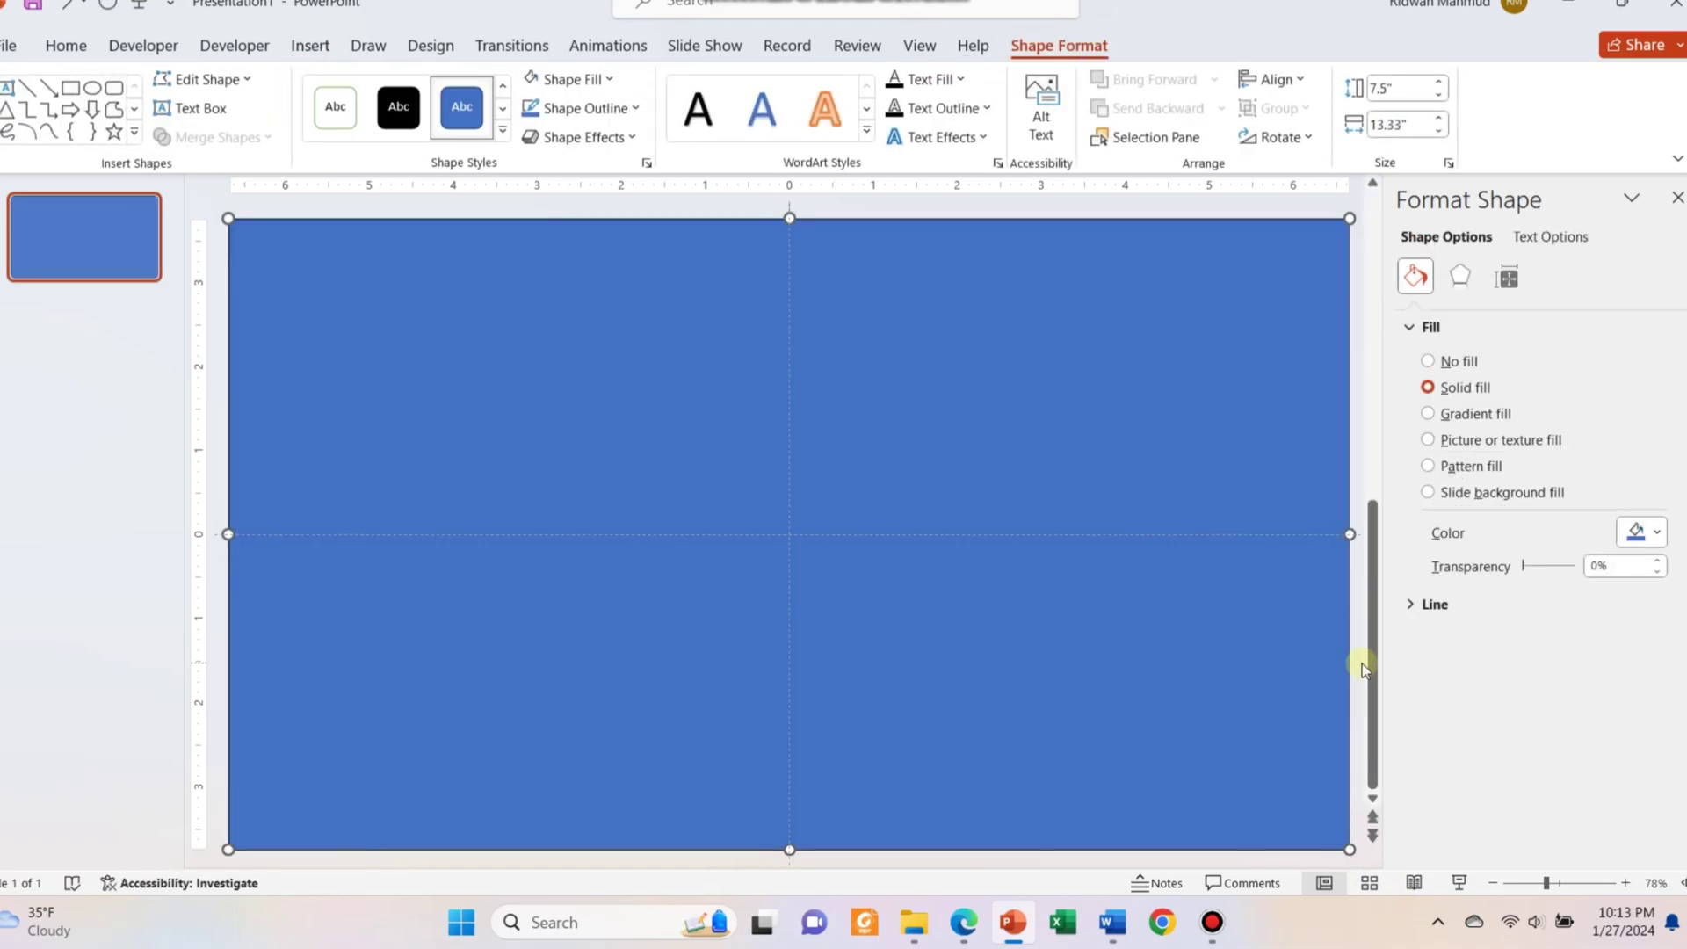
left_click(569, 88)
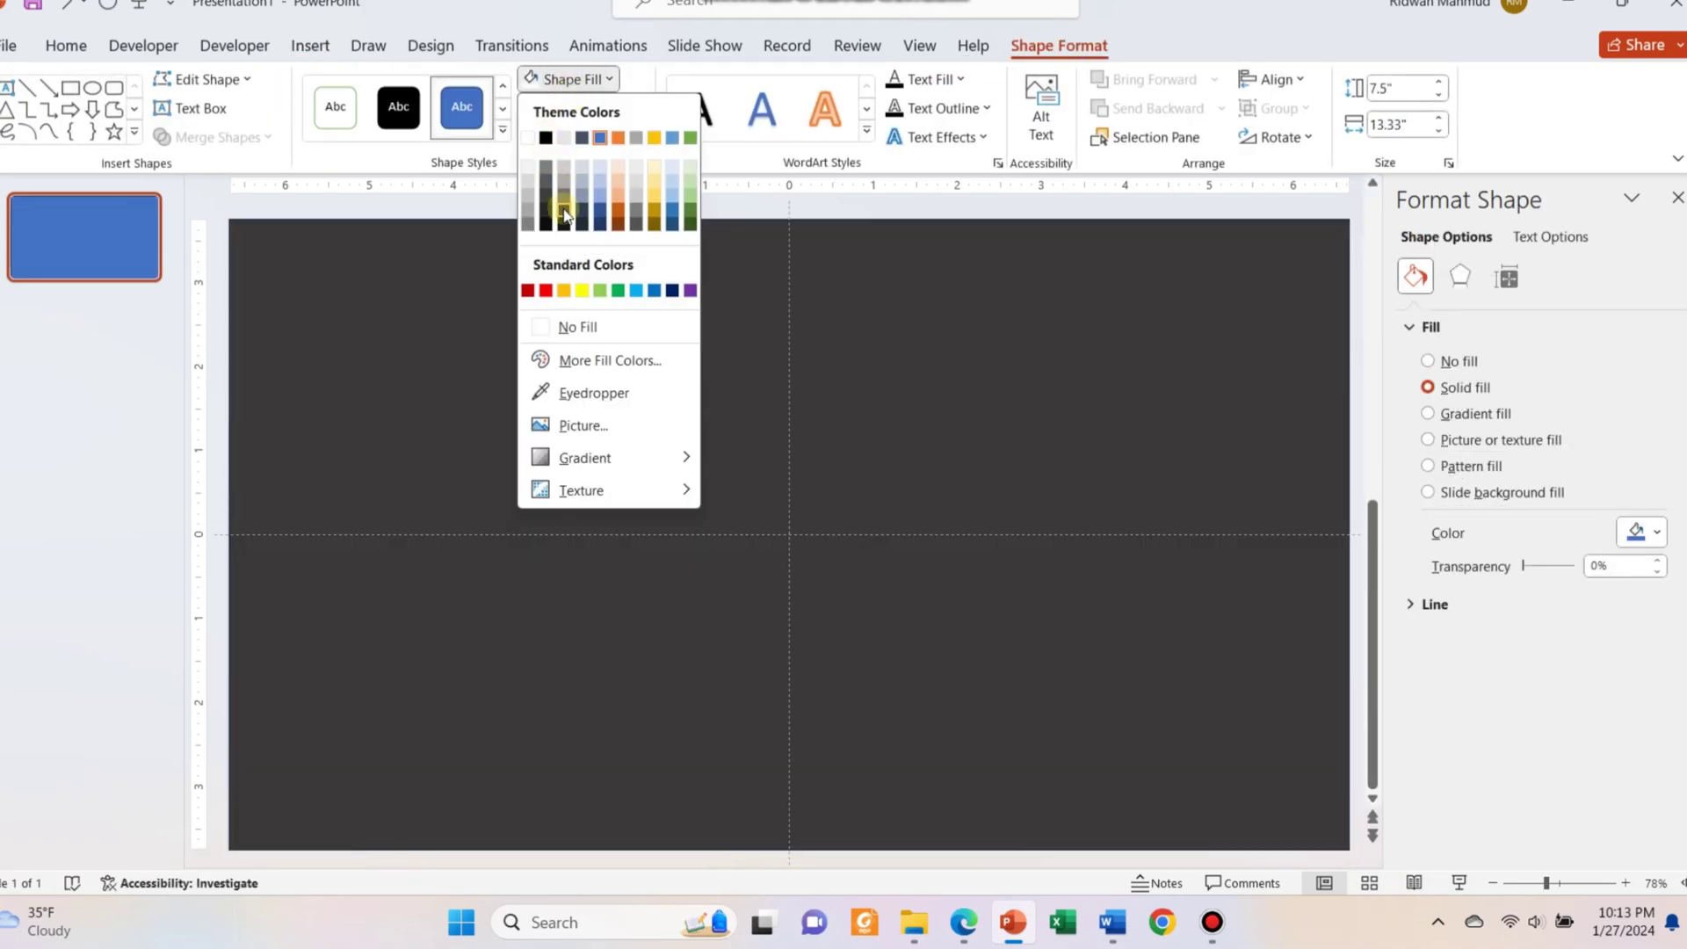
left_click(559, 207)
left_click(587, 108)
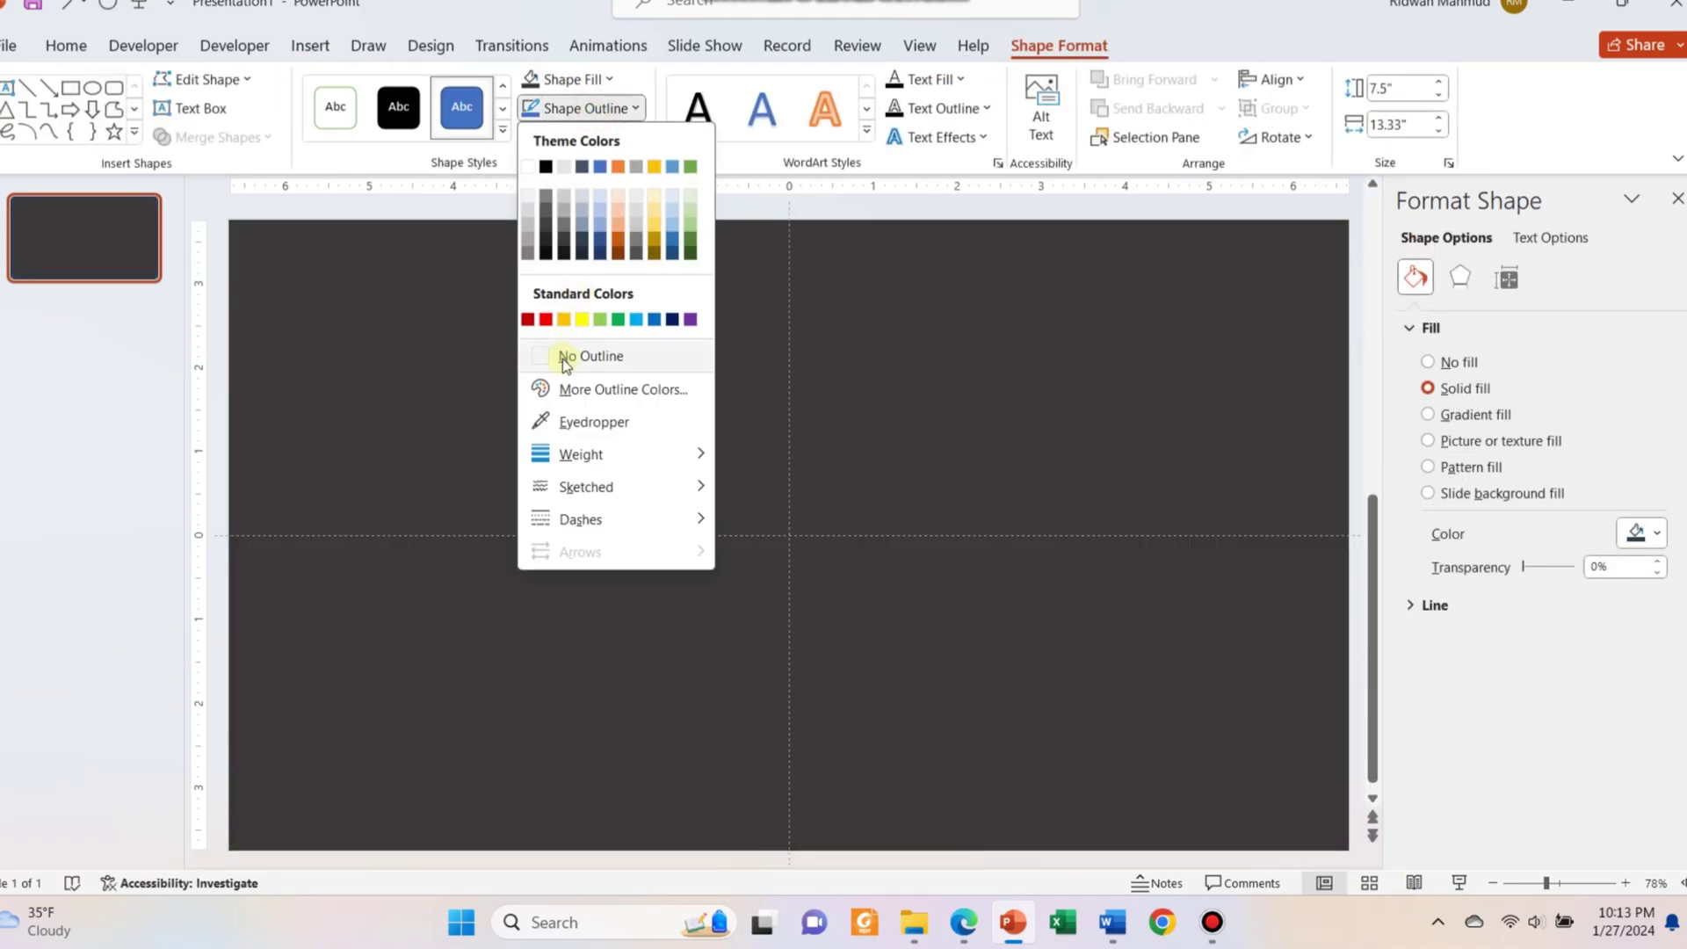
left_click(561, 356)
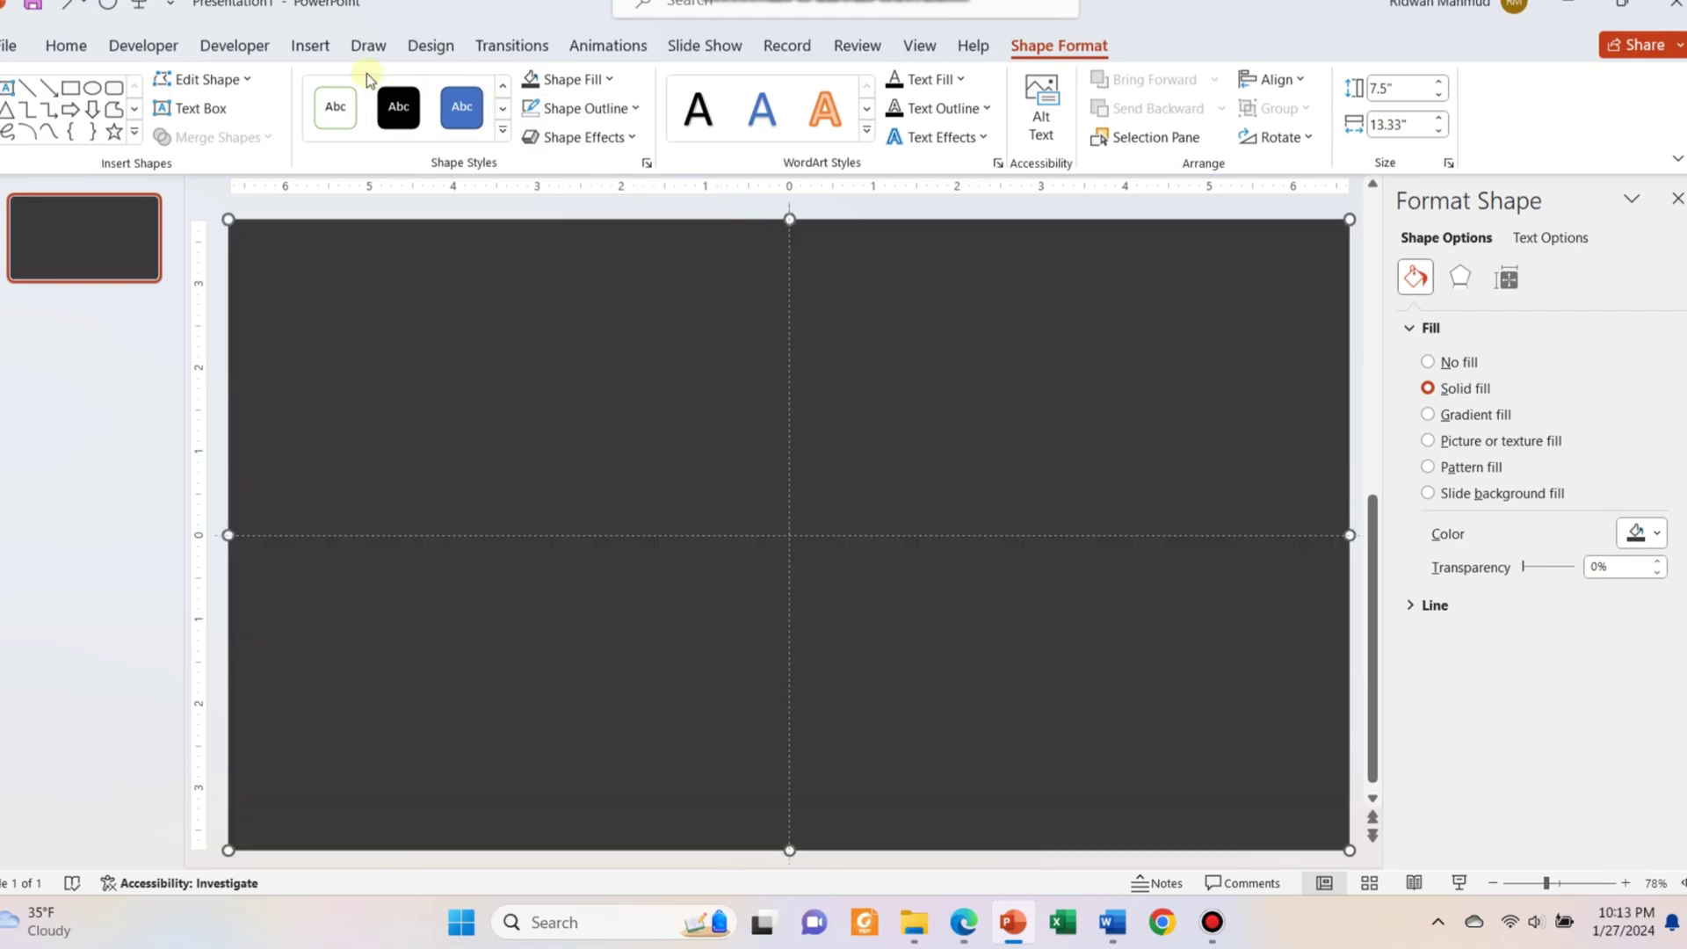
left_click(310, 45)
left_click(147, 105)
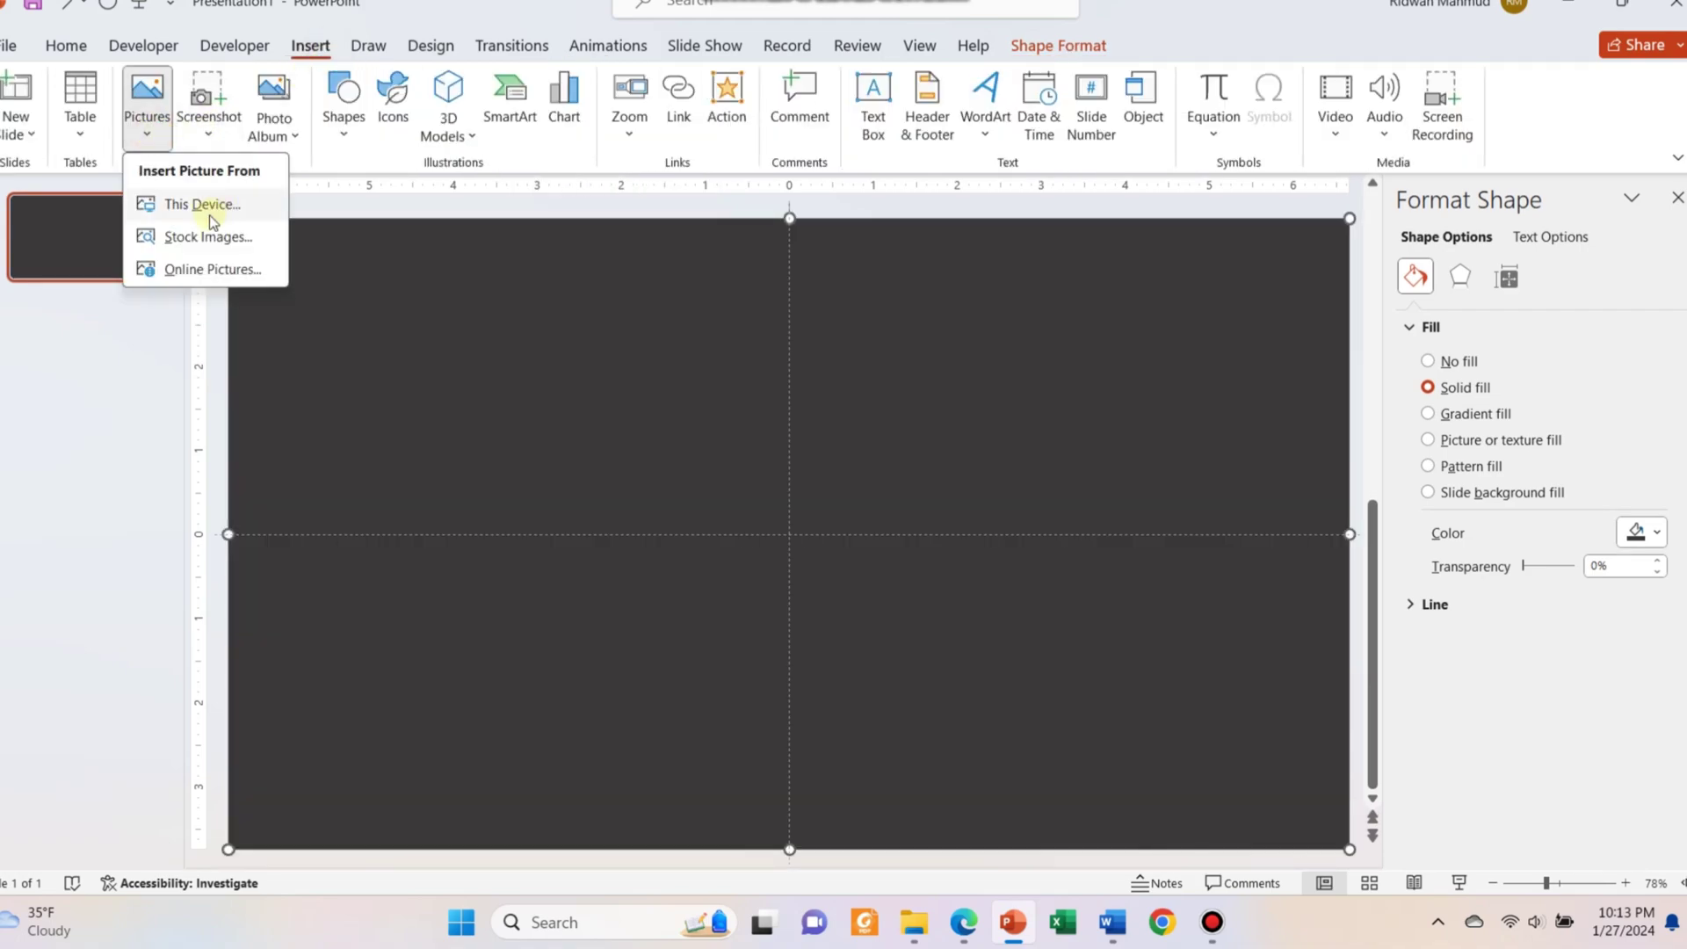
Step: Insert the downloaded Mercedes logo SVG, convert it to a shape and delete its white backdrop
left_click(211, 219)
double_click(221, 218)
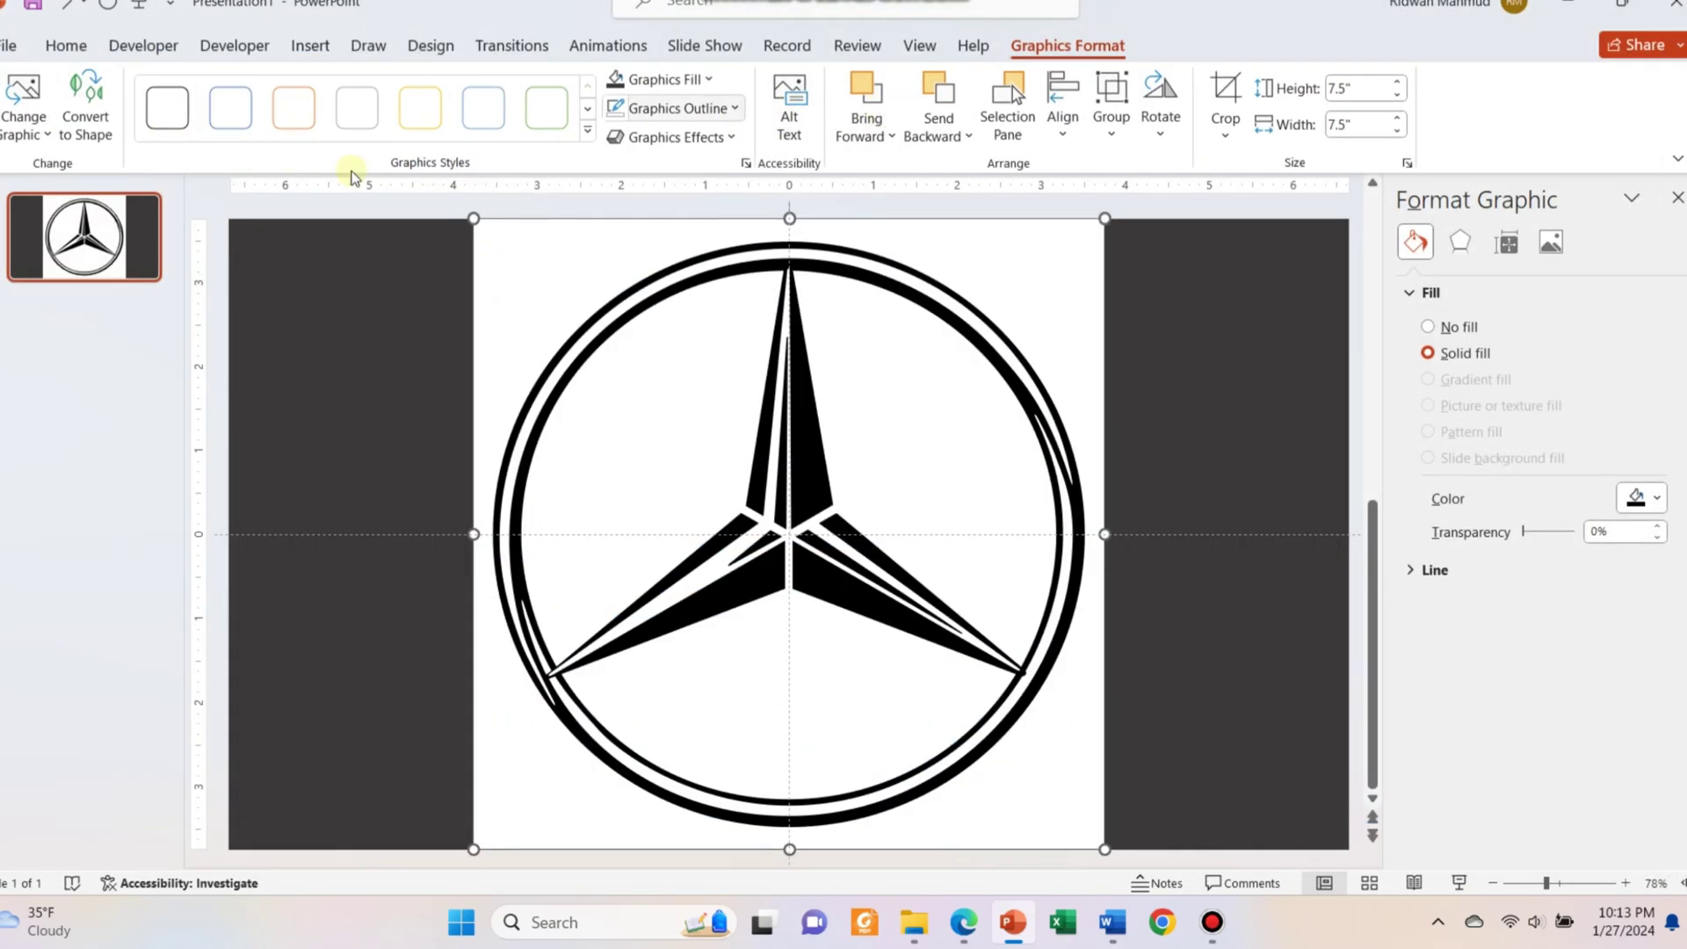
left_click(84, 116)
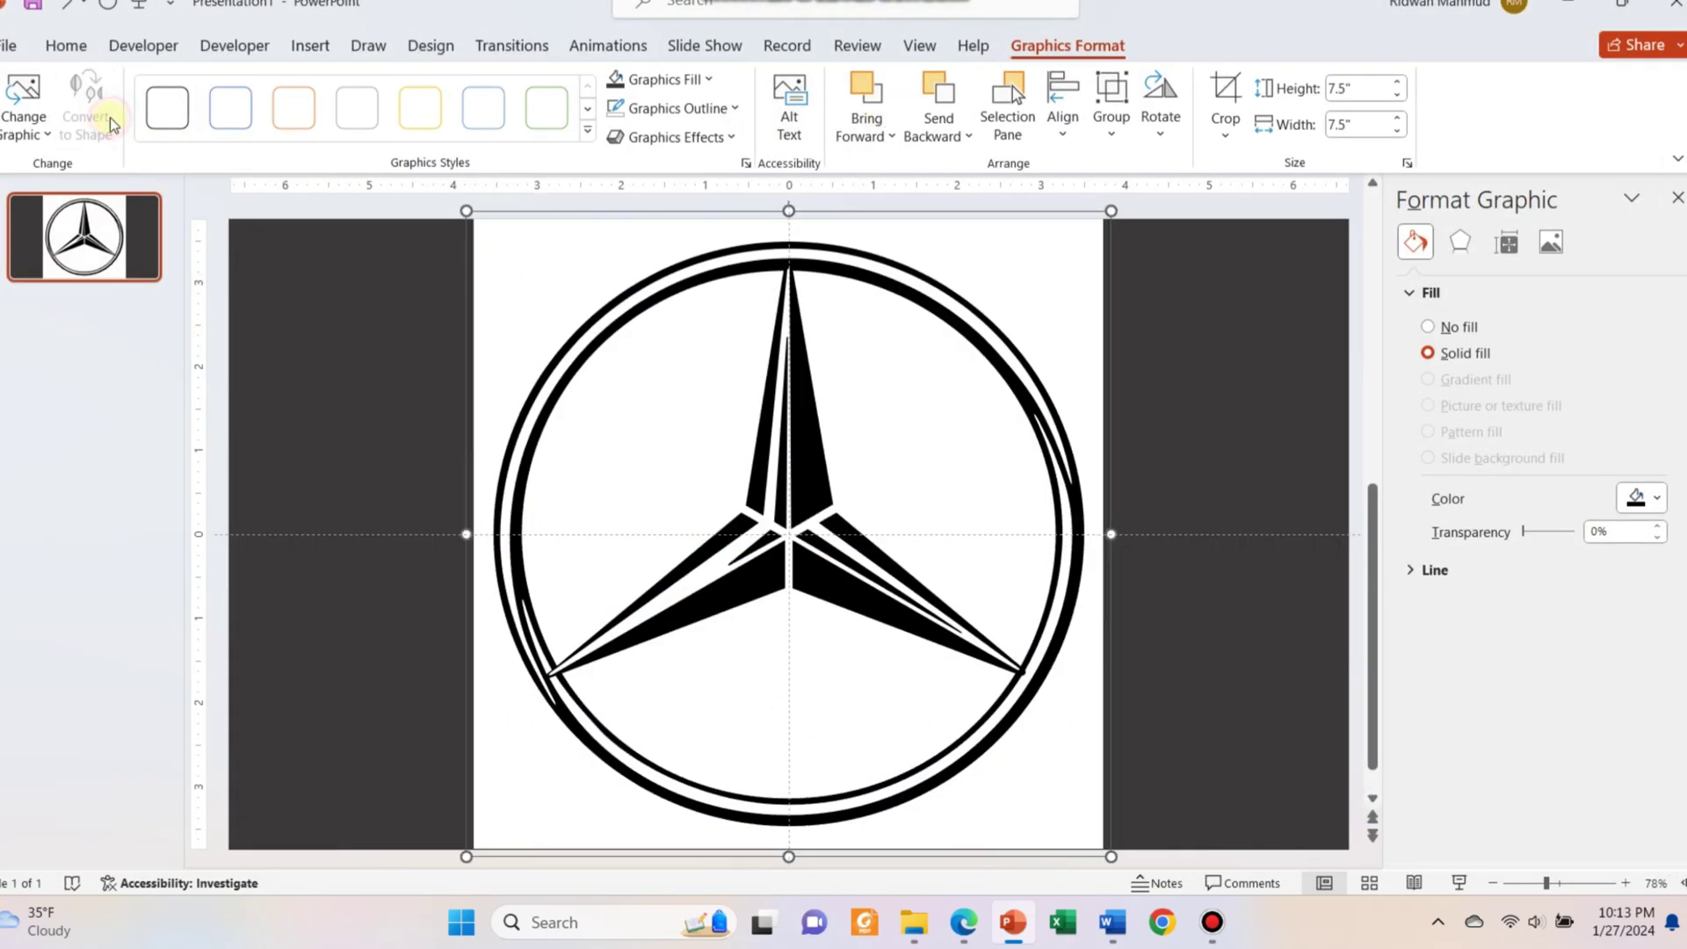
left_click(540, 268)
left_click_drag(540, 268, 437, 262)
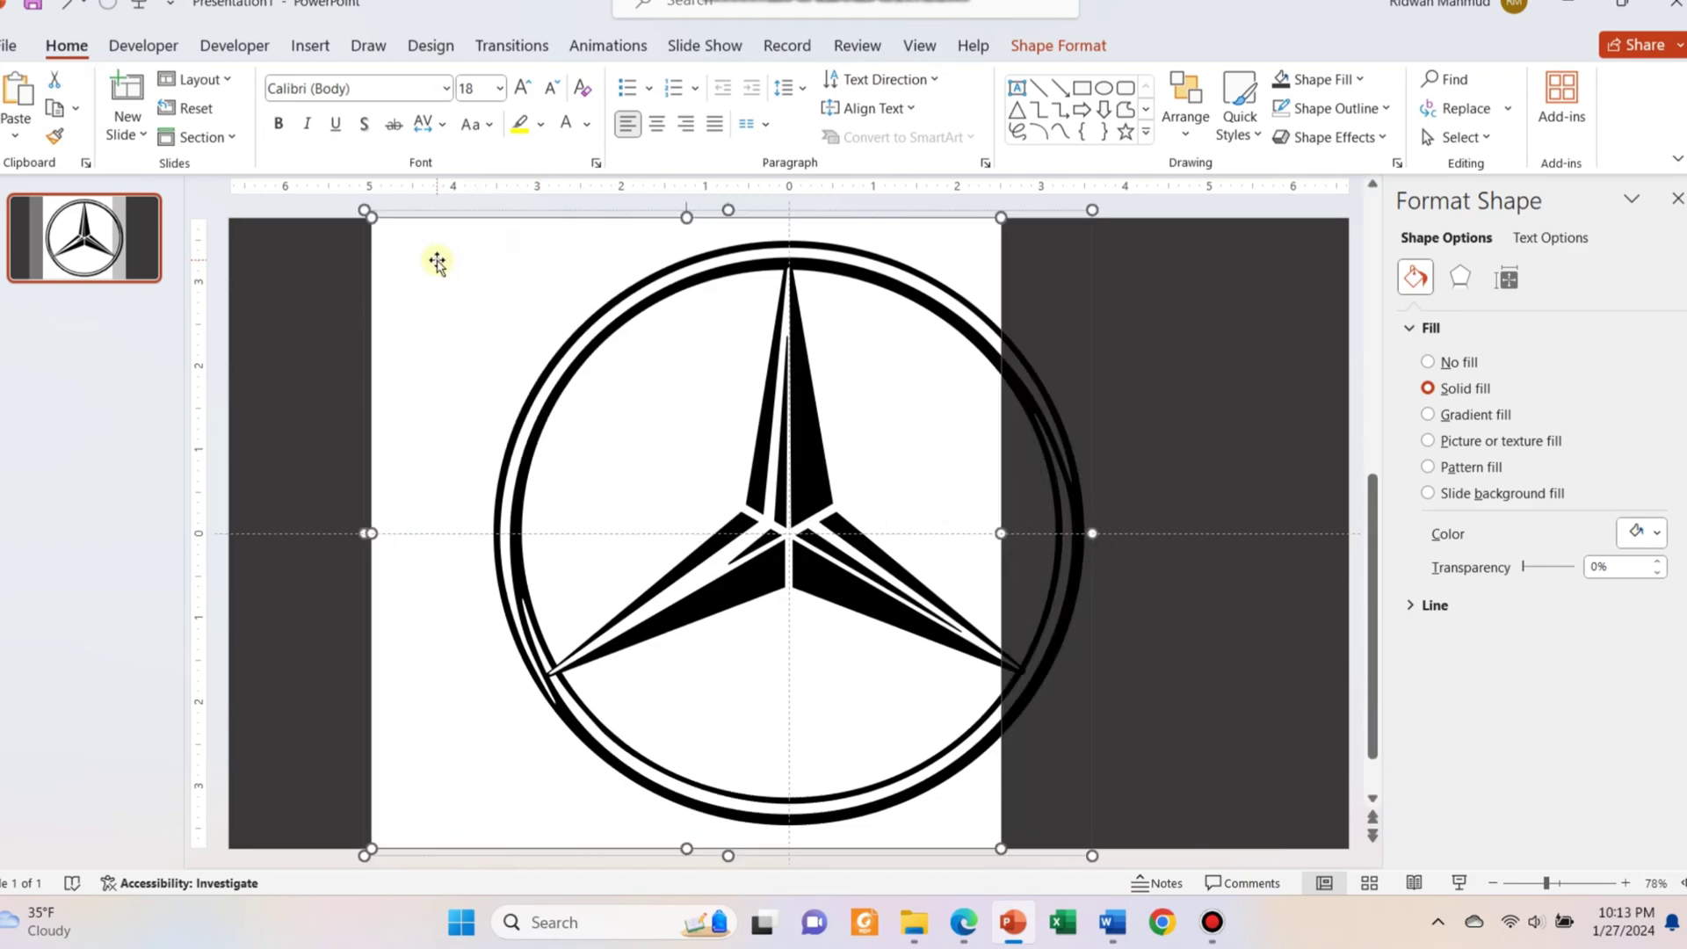
key("Delete")
Step: Shrink the logo, centre it on the slide and fill it white
left_click(786, 542)
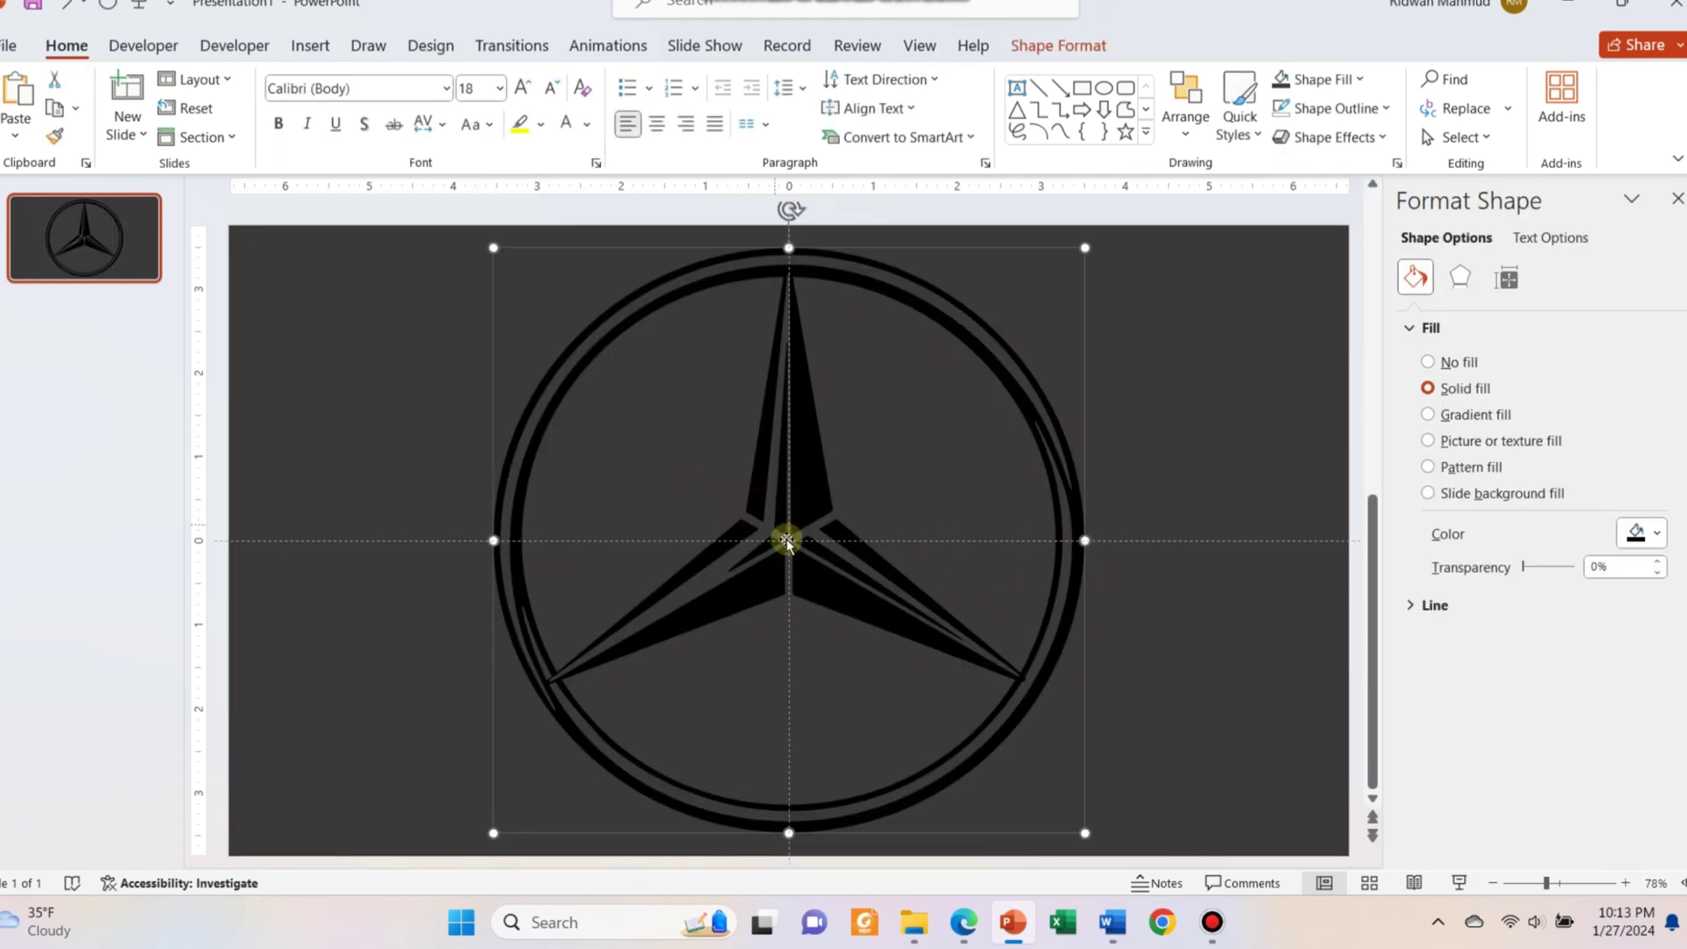
left_click_drag(1089, 836, 888, 572)
left_click_drag(678, 378, 779, 387)
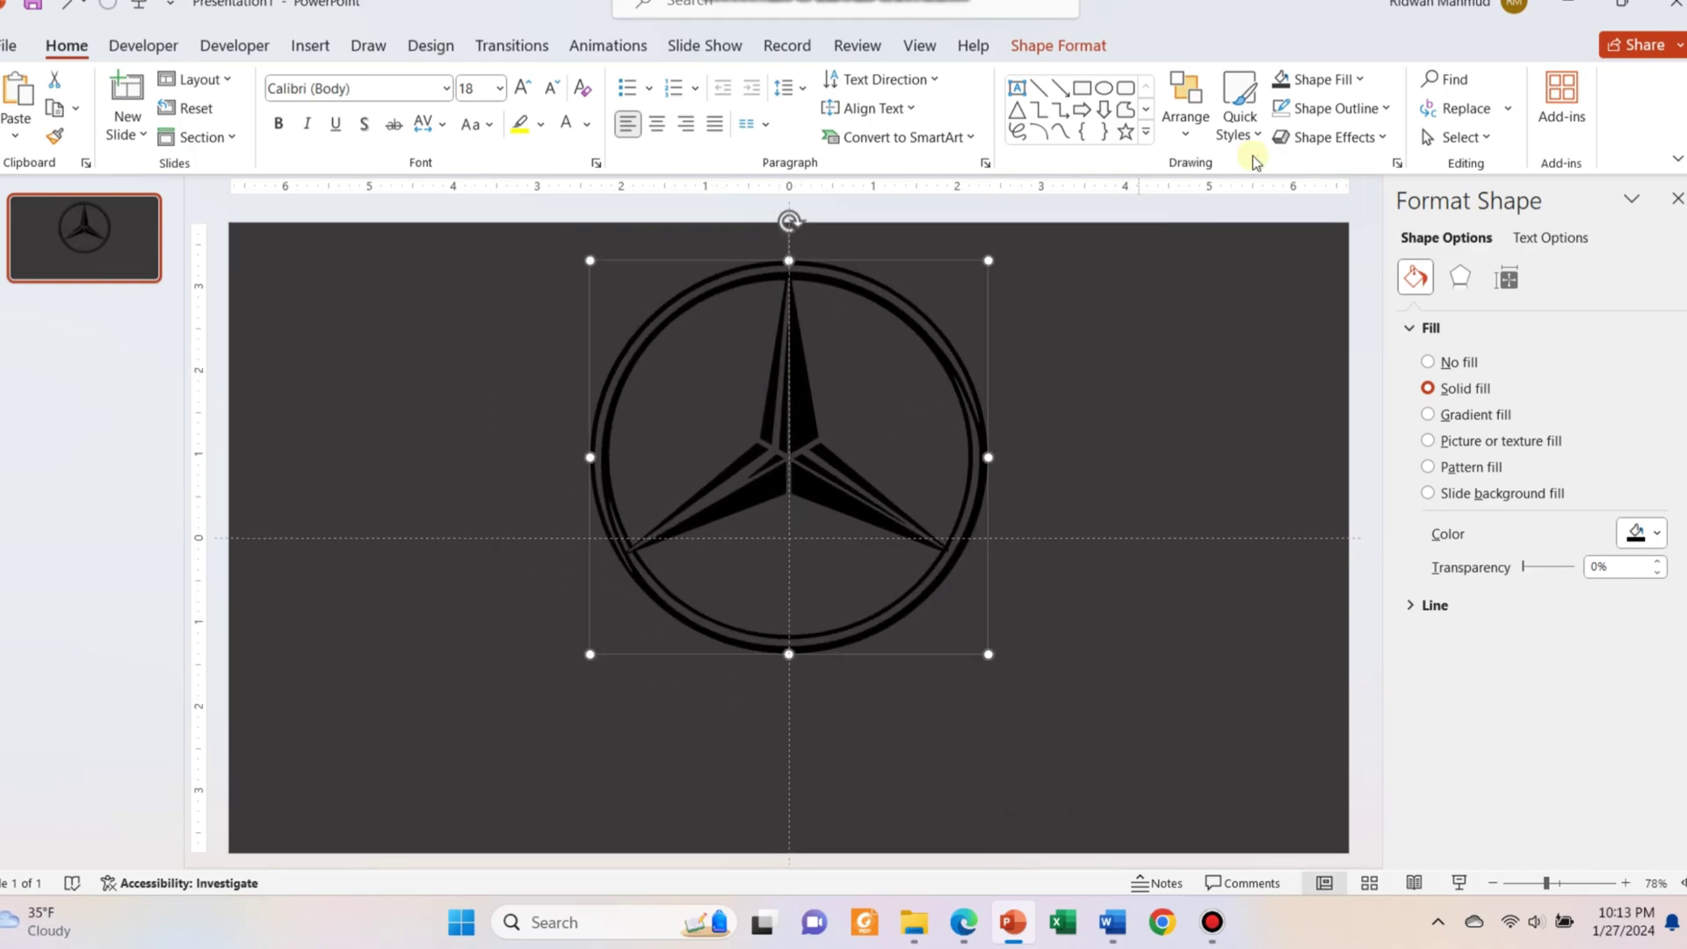
left_click(1309, 79)
left_click(1281, 138)
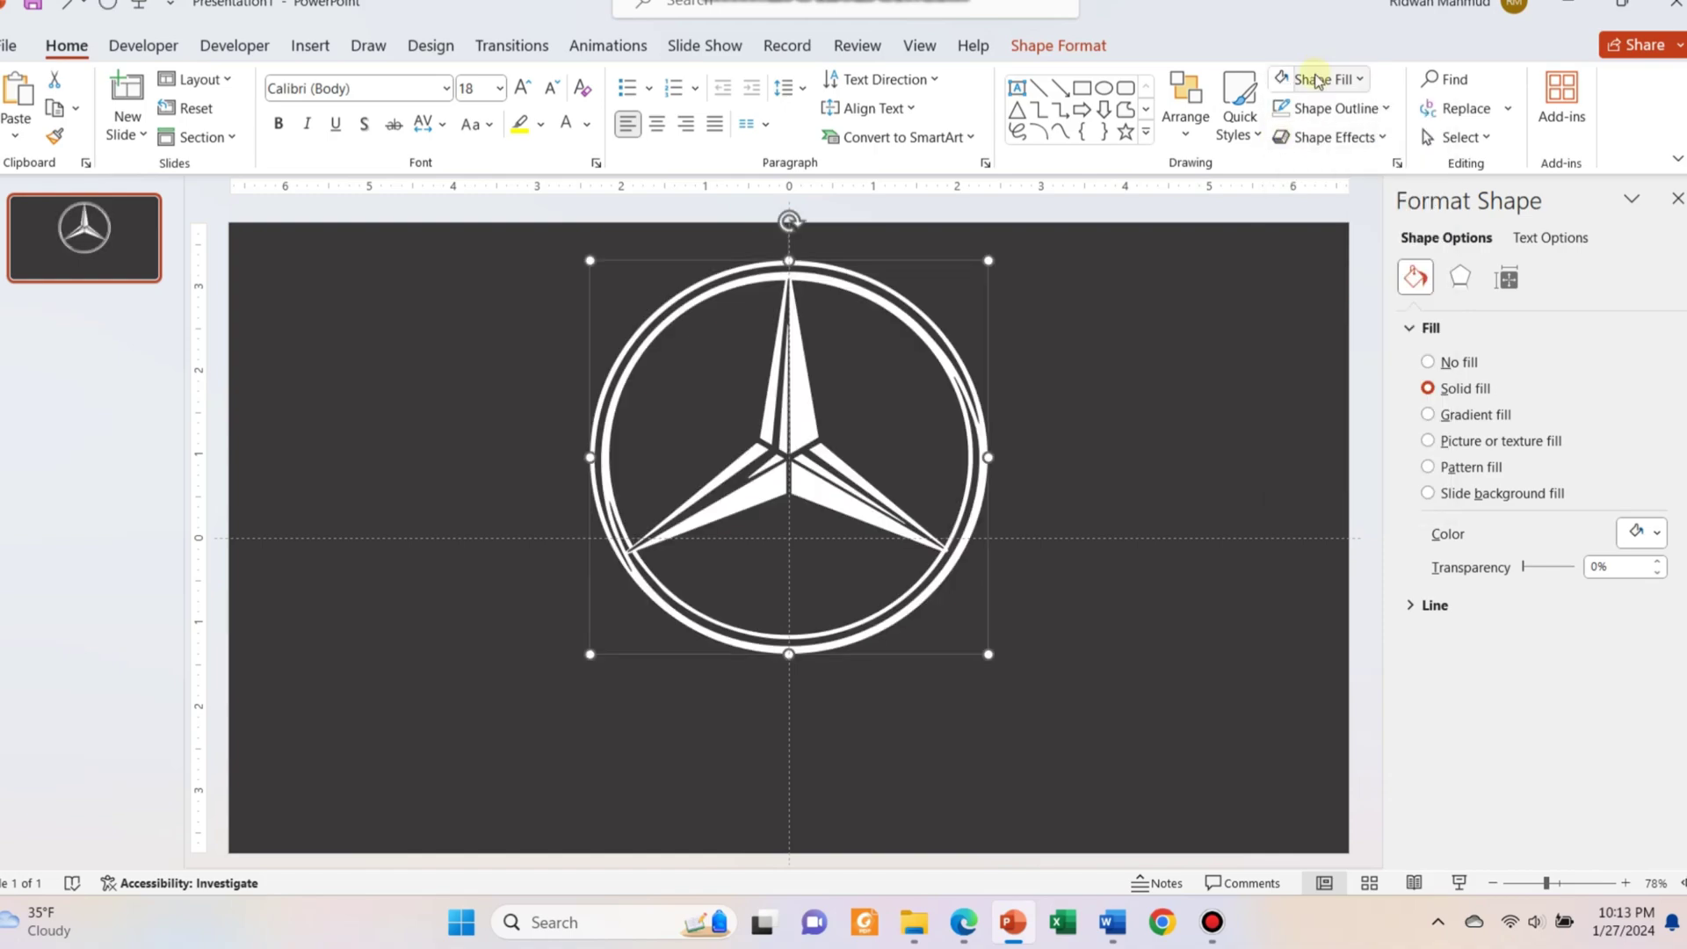
left_click(1315, 80)
left_click(1277, 165)
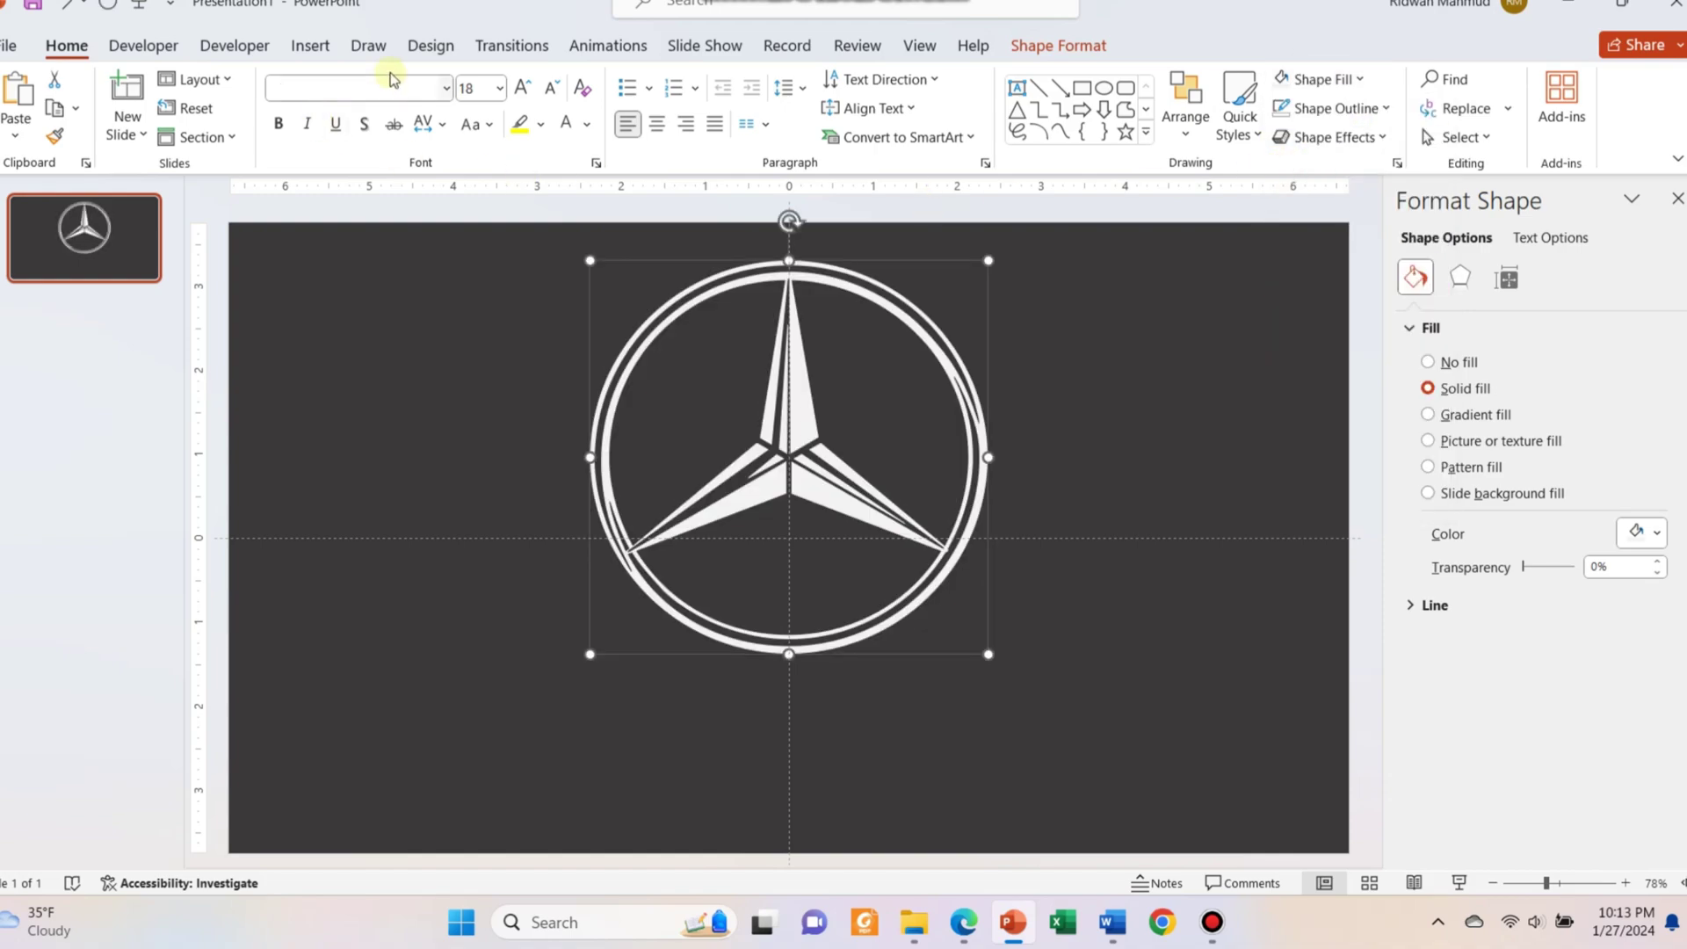
left_click(336, 49)
left_click(874, 106)
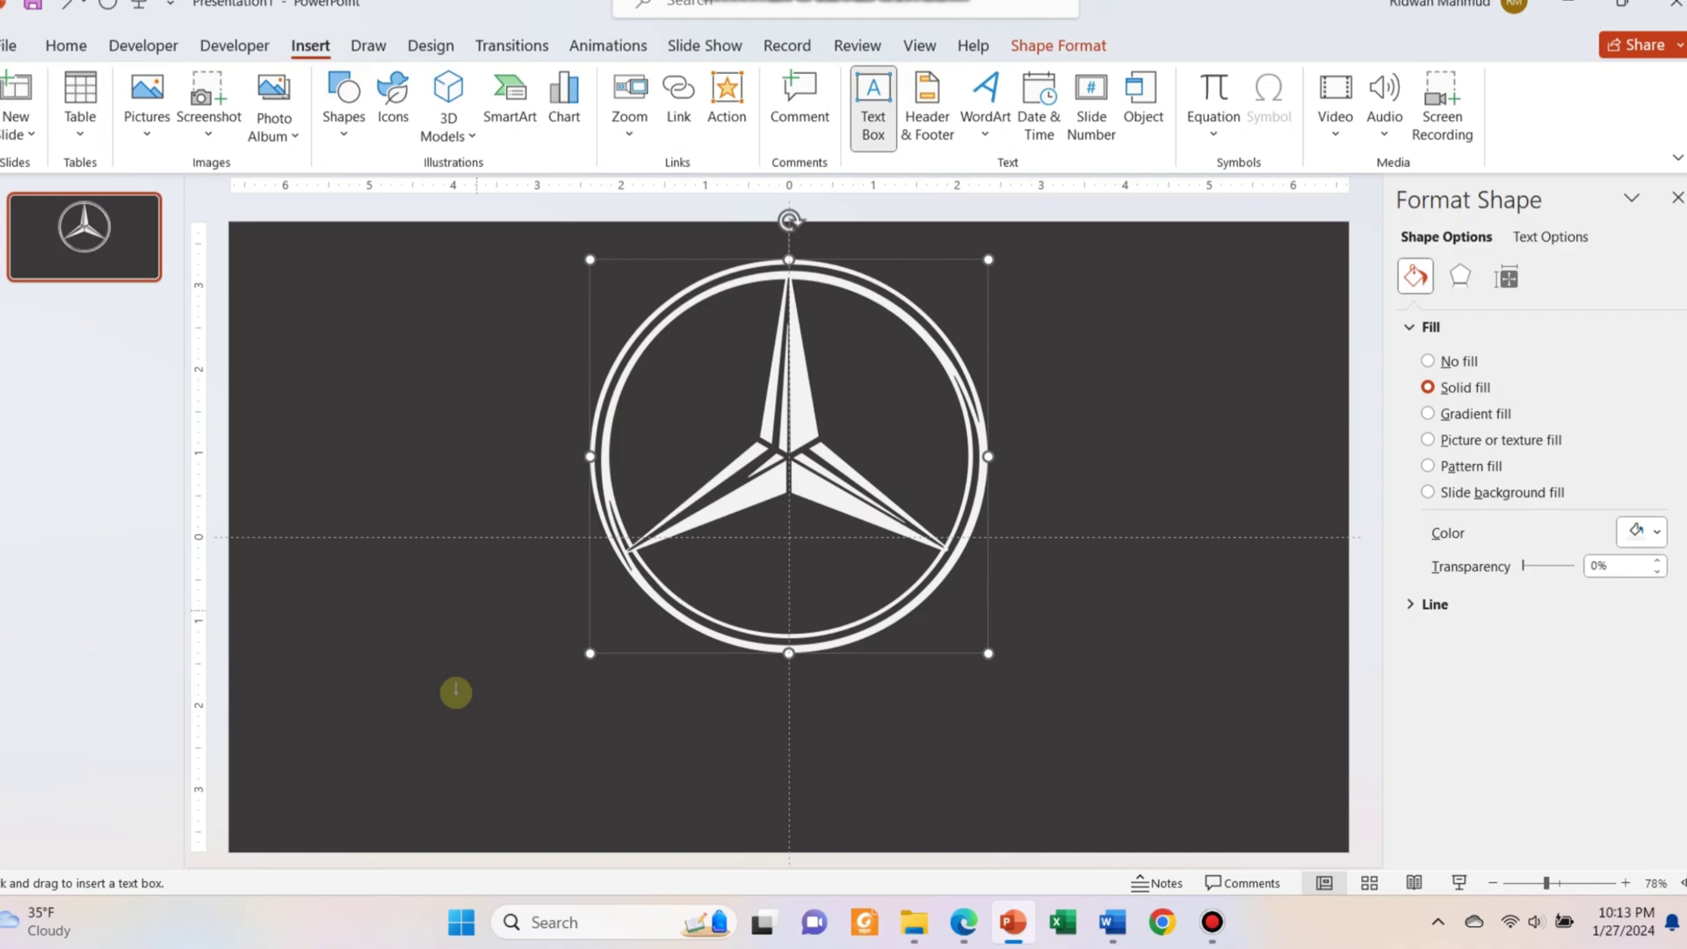
Step: Add a 'Mercedes-Benz' text box below the logo and enlarge it to 60 pt
left_click_drag(448, 663, 1113, 786)
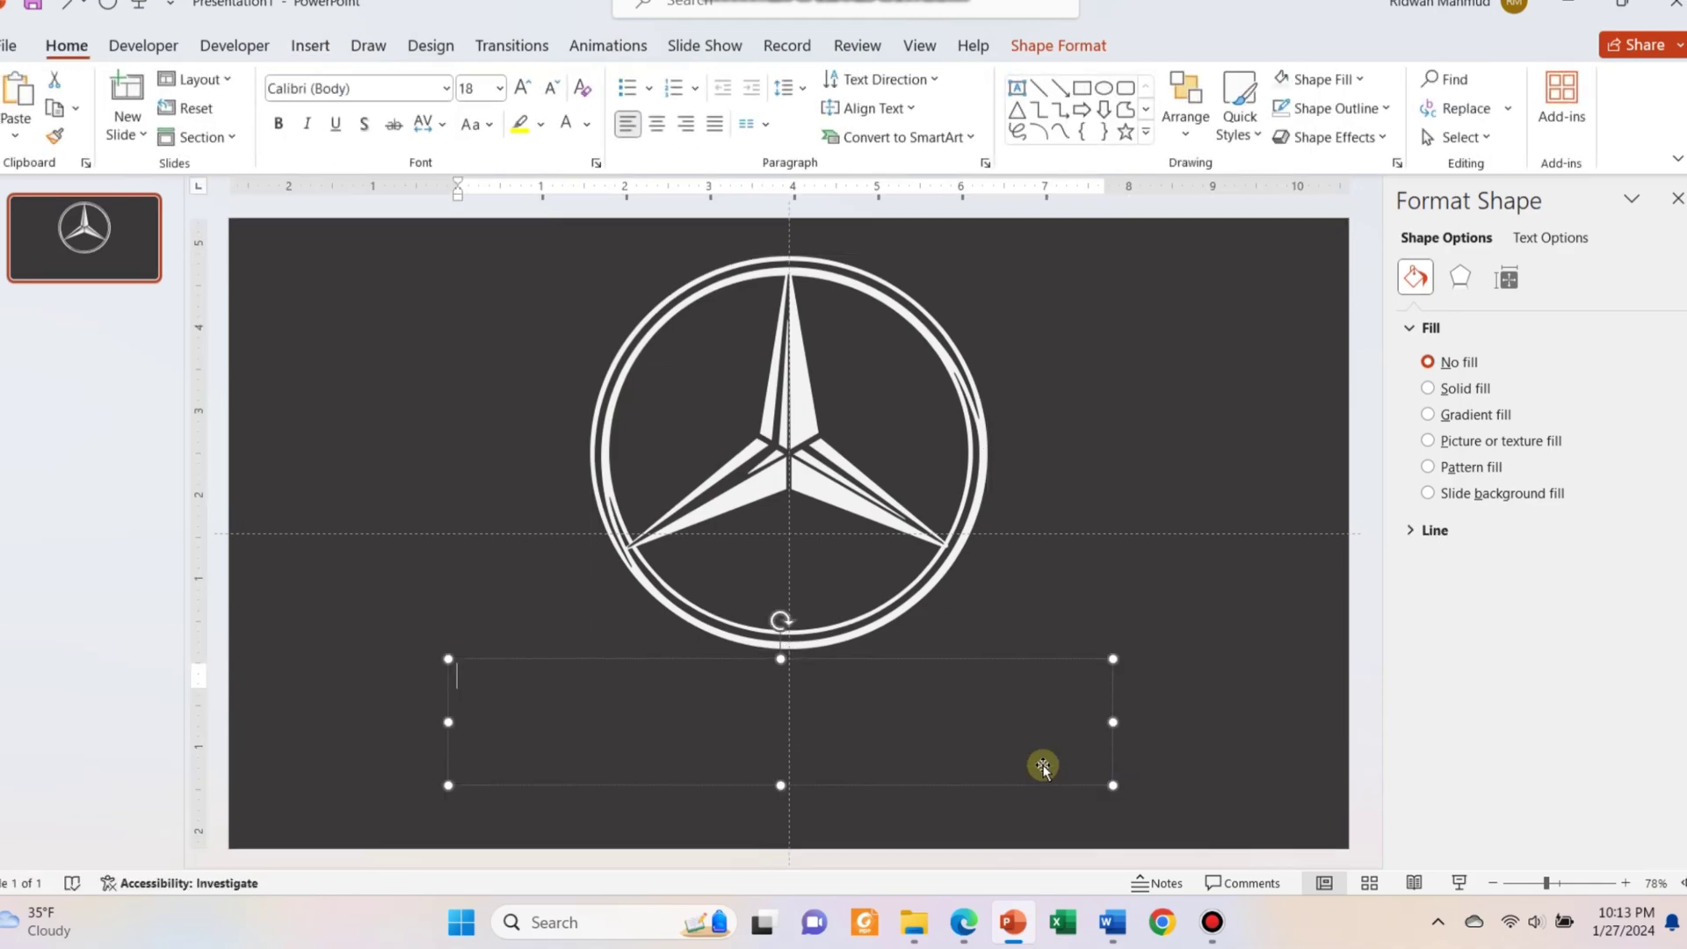
type("Mercedes-Benz")
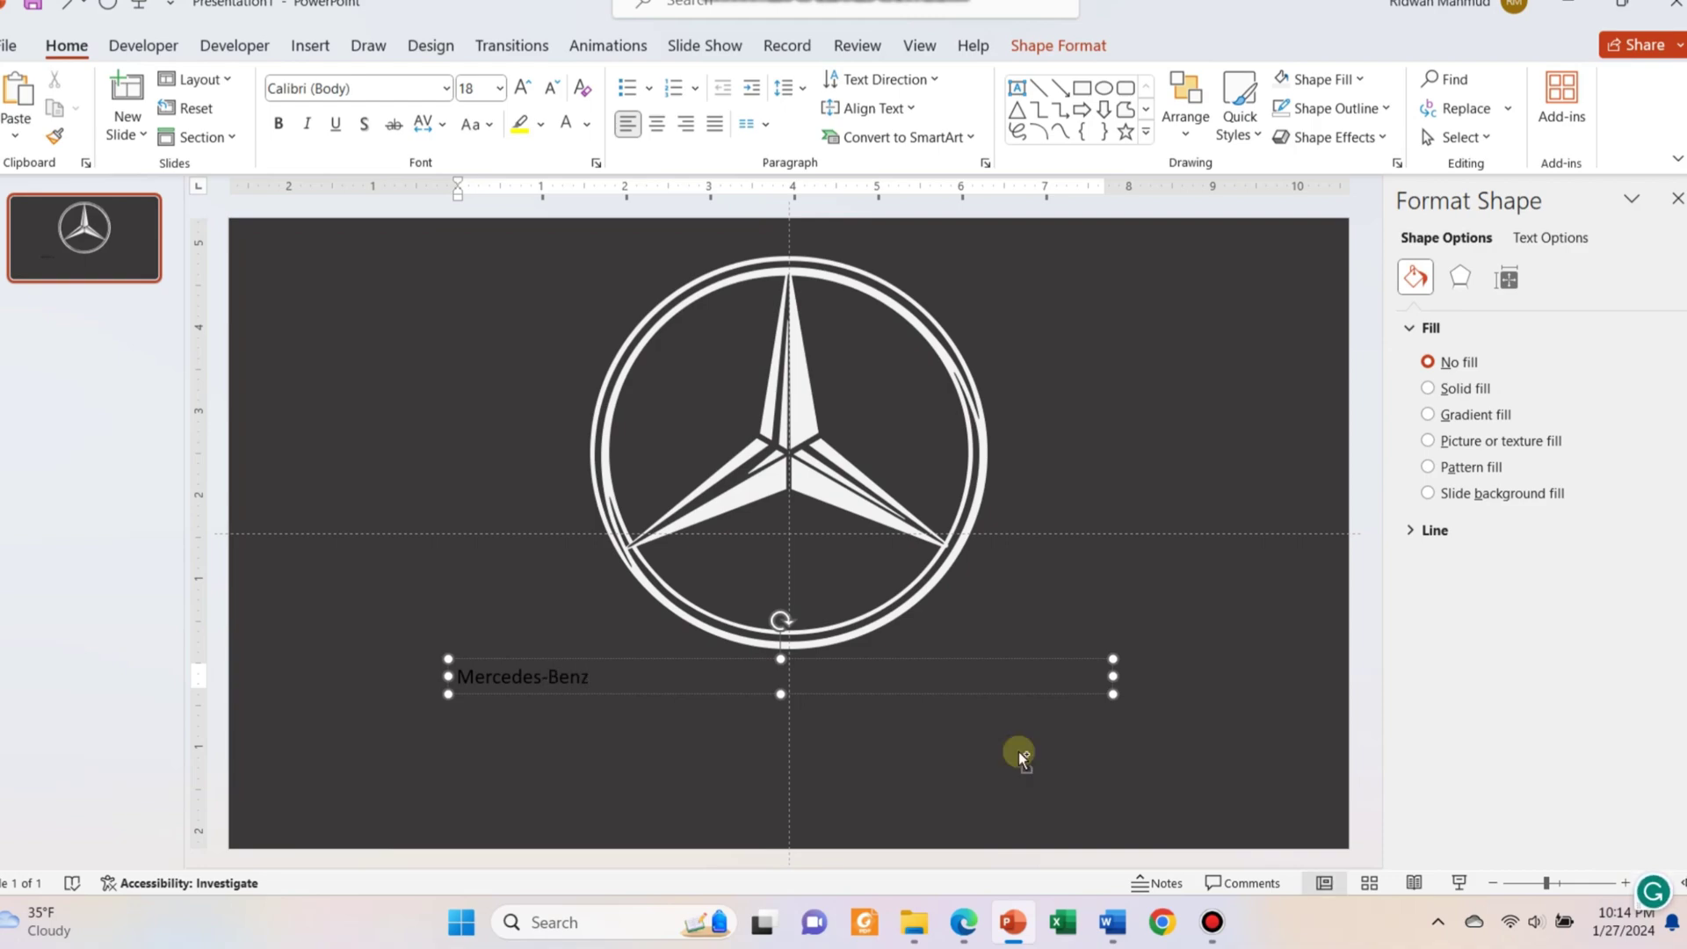
key("ctrl+a")
left_click(522, 88)
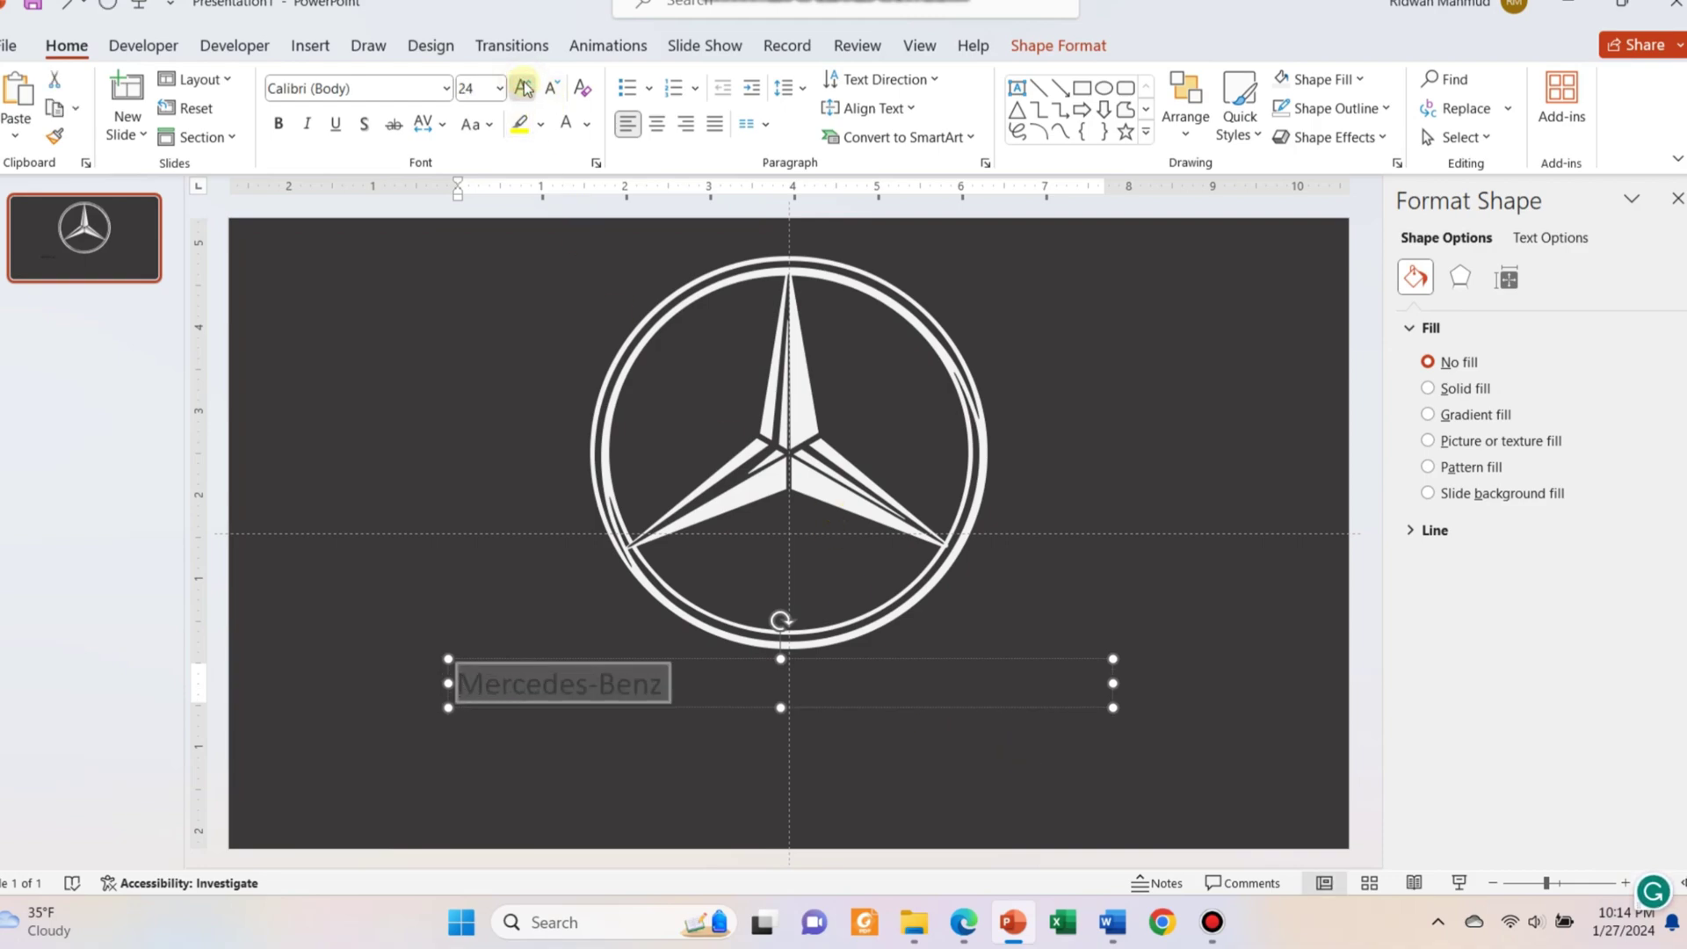
left_click(523, 87)
left_click(523, 88)
Step: Set the text to Corporate A, white and centred, and increase it to 72 pt
left_click(394, 83)
key("Up")
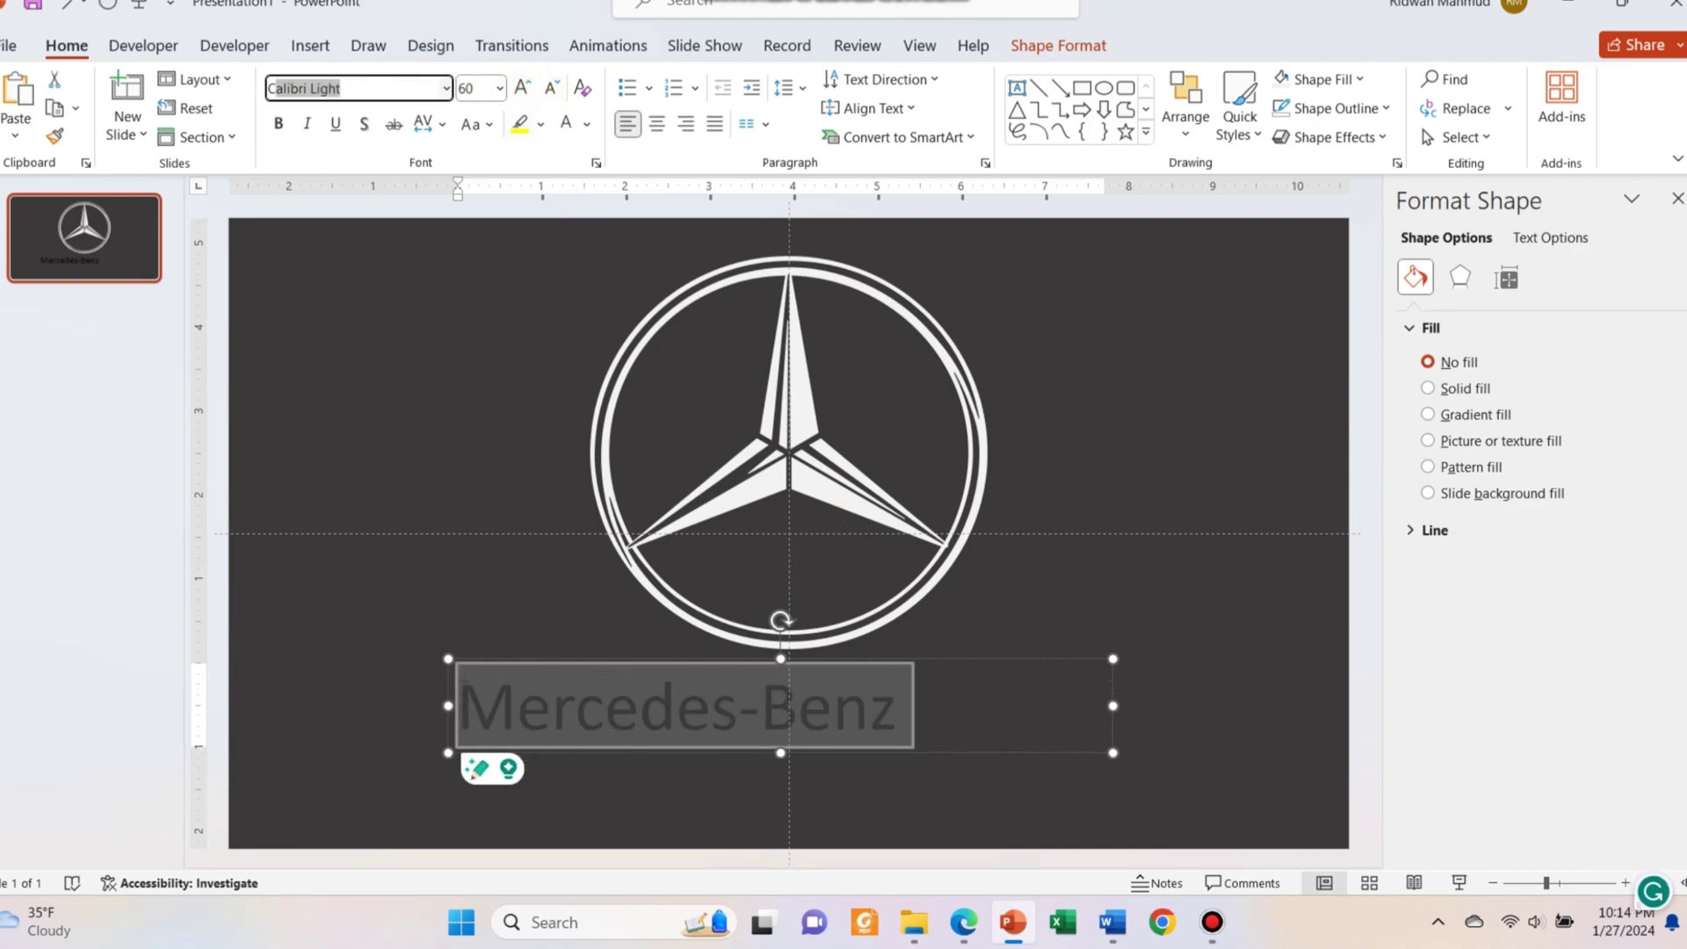
type("Corporate A")
key("Return")
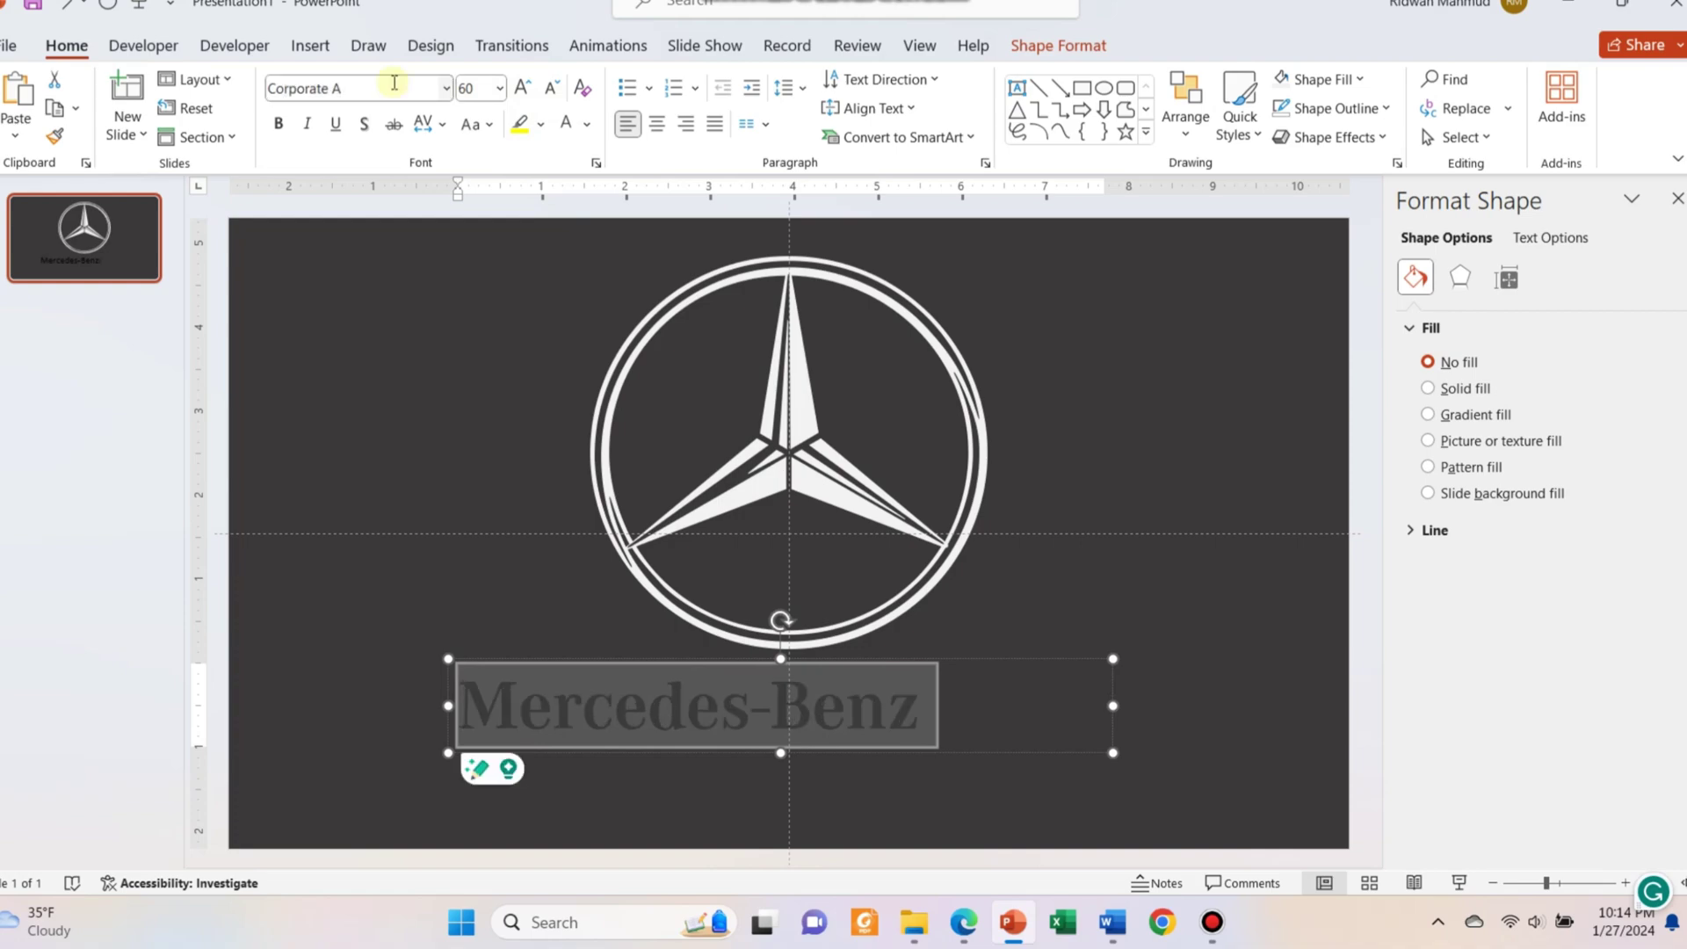
left_click(569, 132)
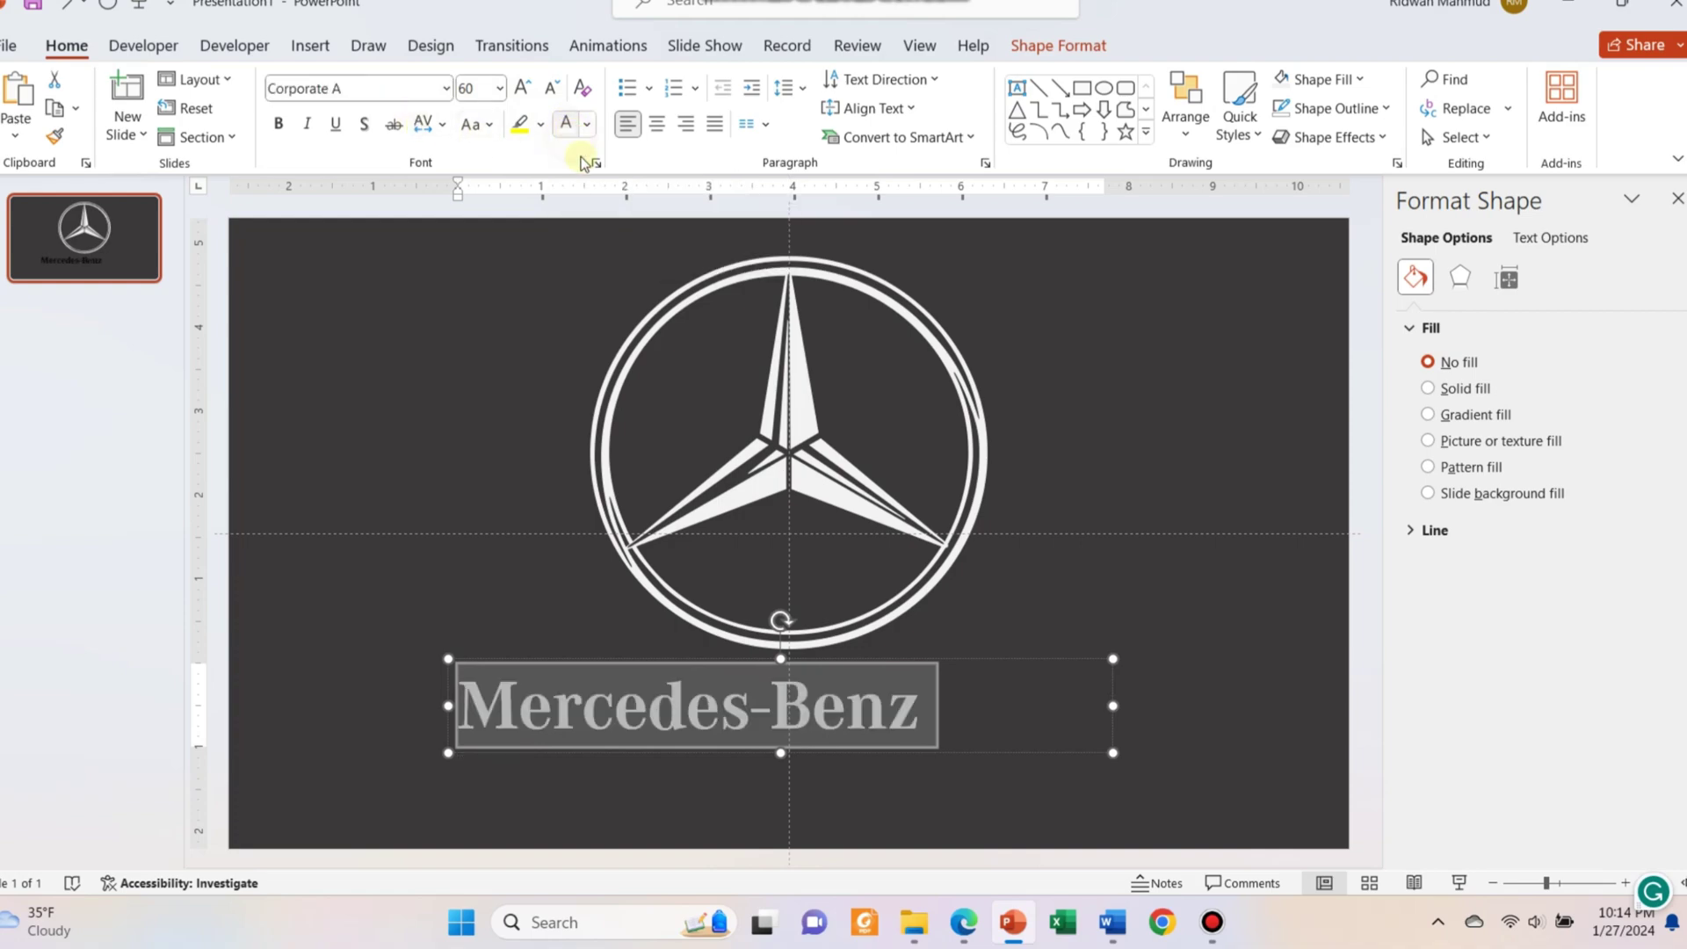
left_click(657, 125)
left_click_drag(838, 657, 846, 657)
left_click(523, 88)
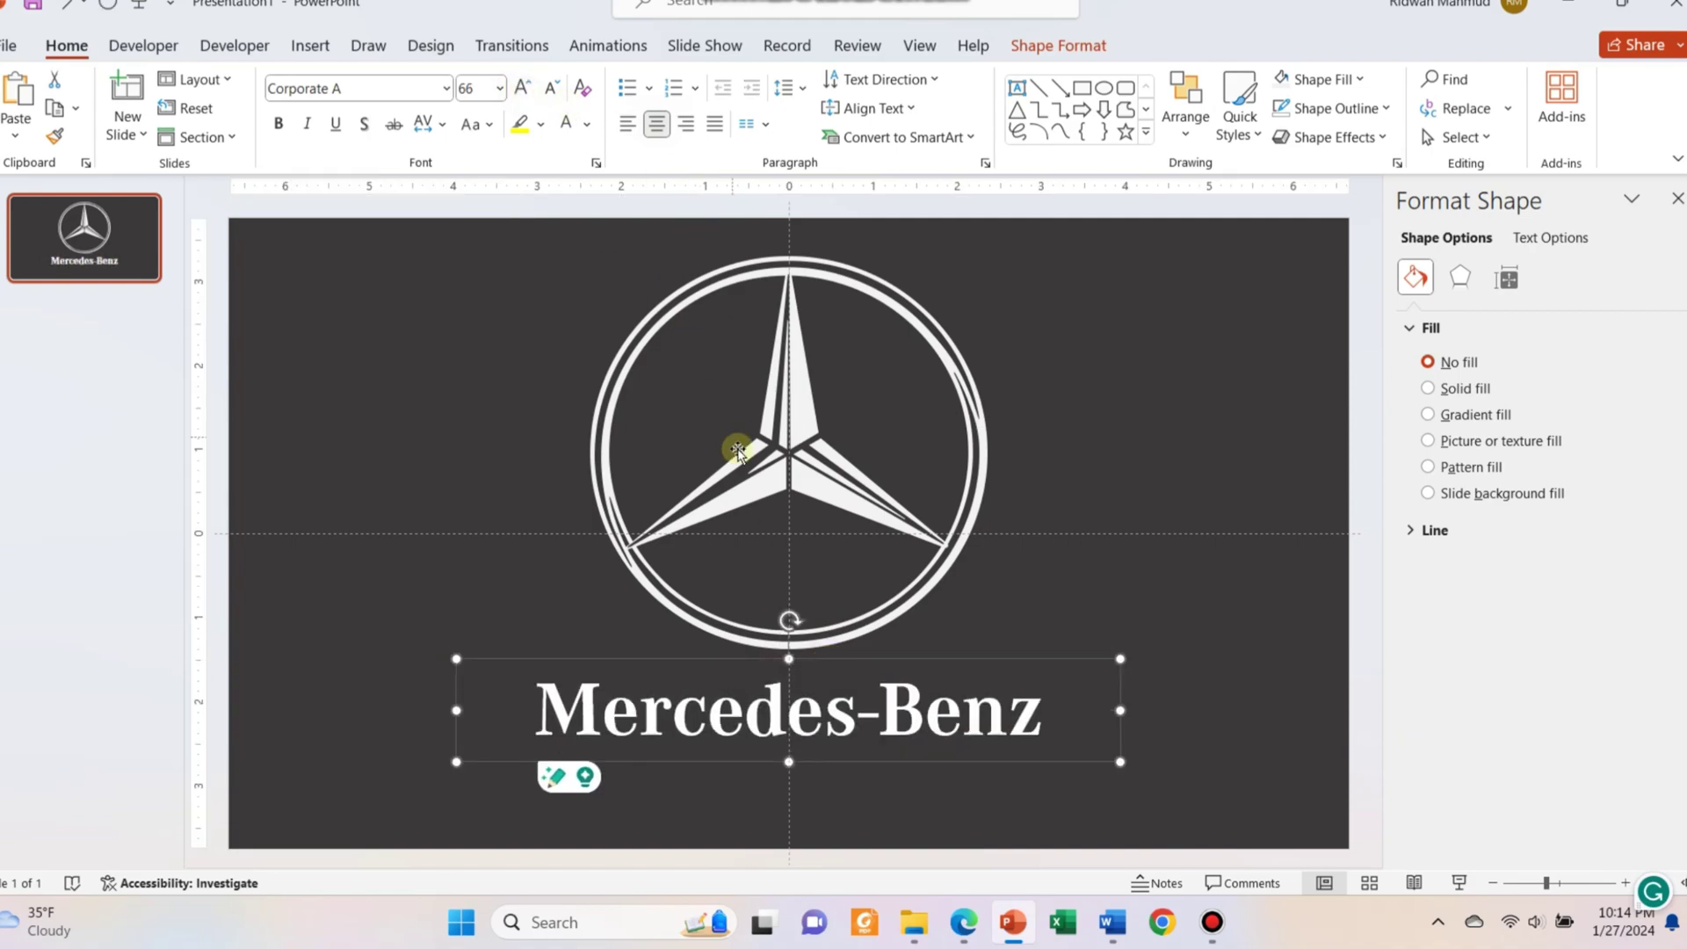
left_click(522, 88)
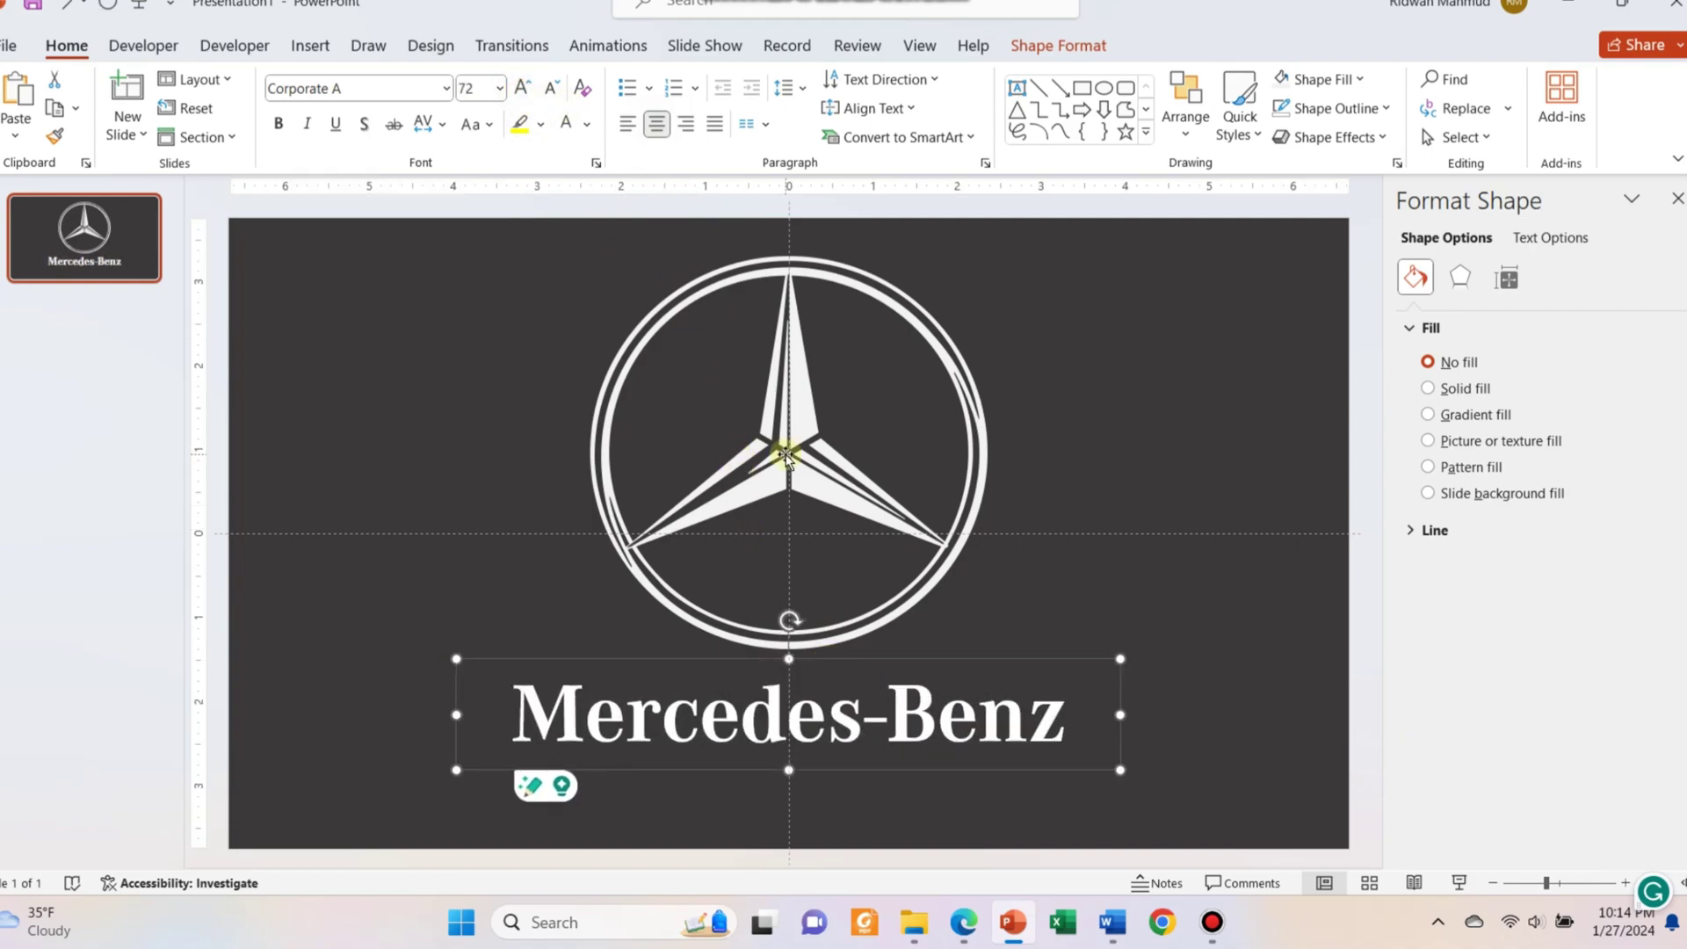
left_click(1103, 408)
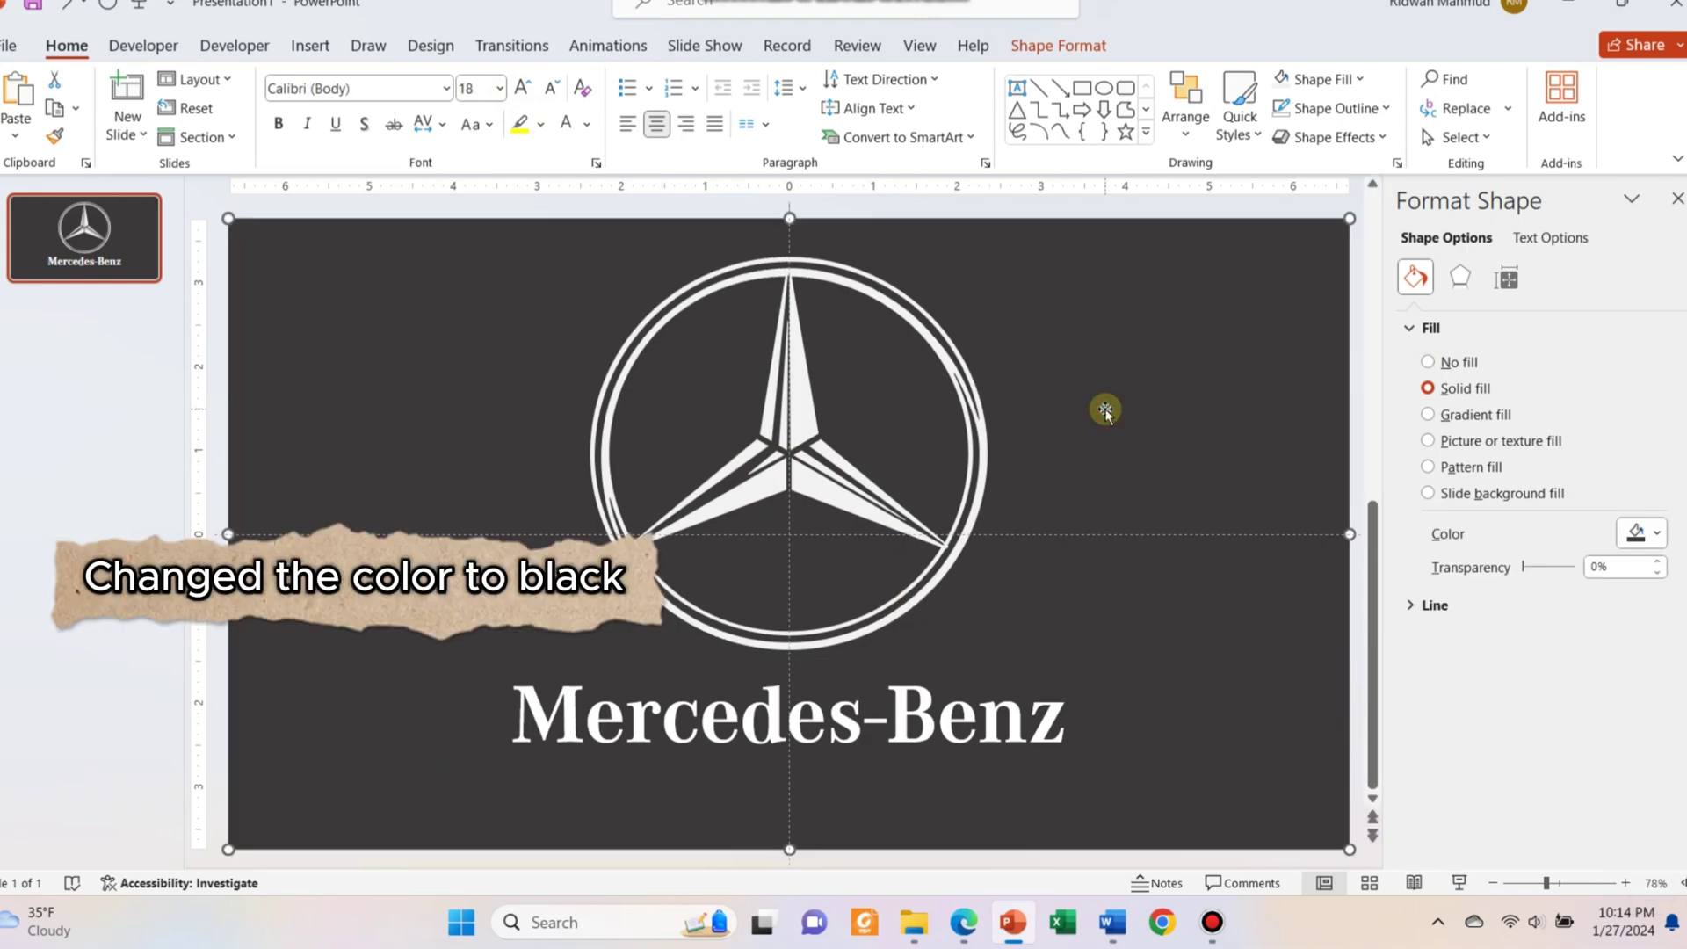
Step: Duplicate the title slide into slide 2 and shrink the logo there by its corner handle
right_click(76, 264)
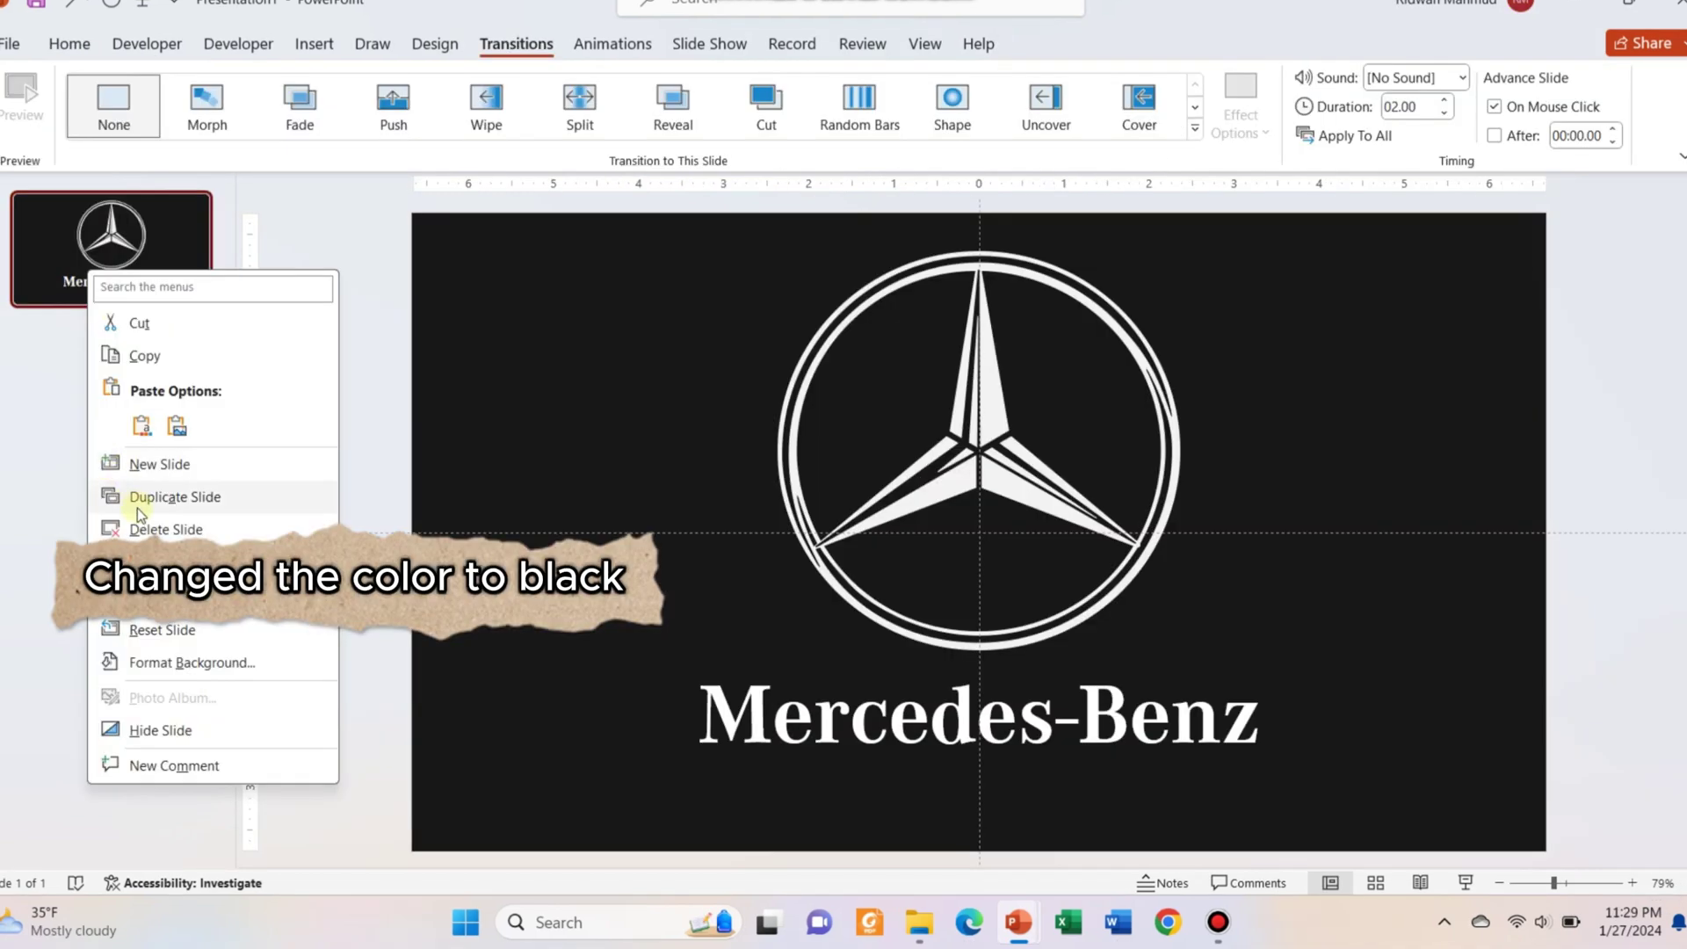
left_click(139, 497)
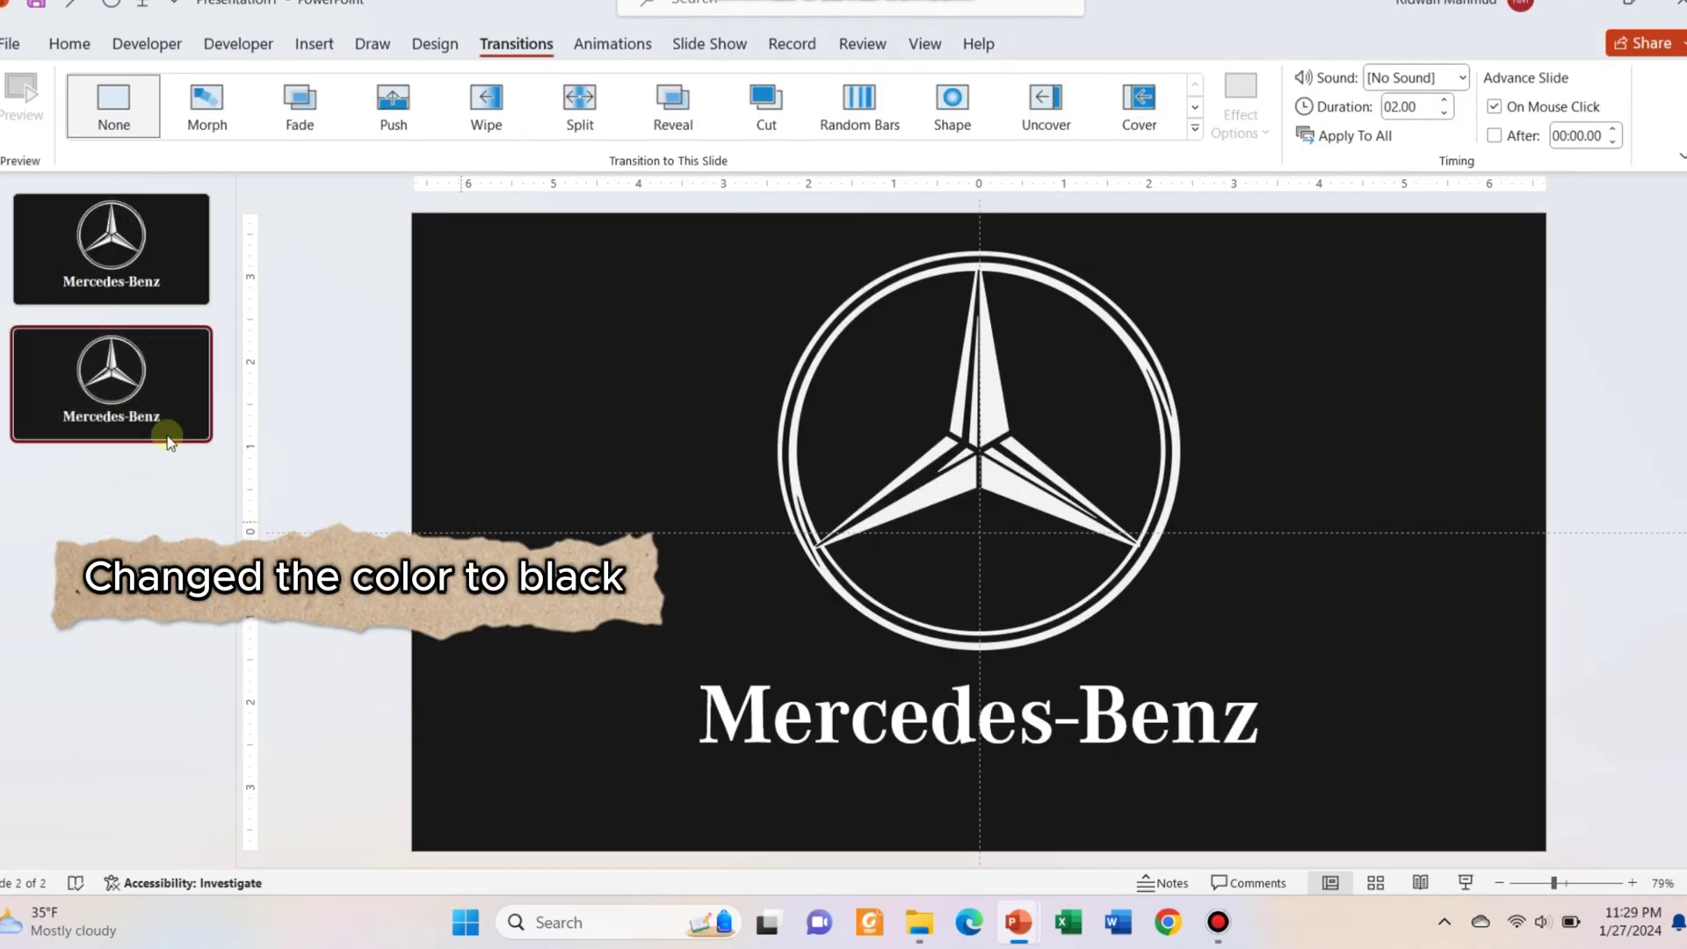
left_click(167, 408)
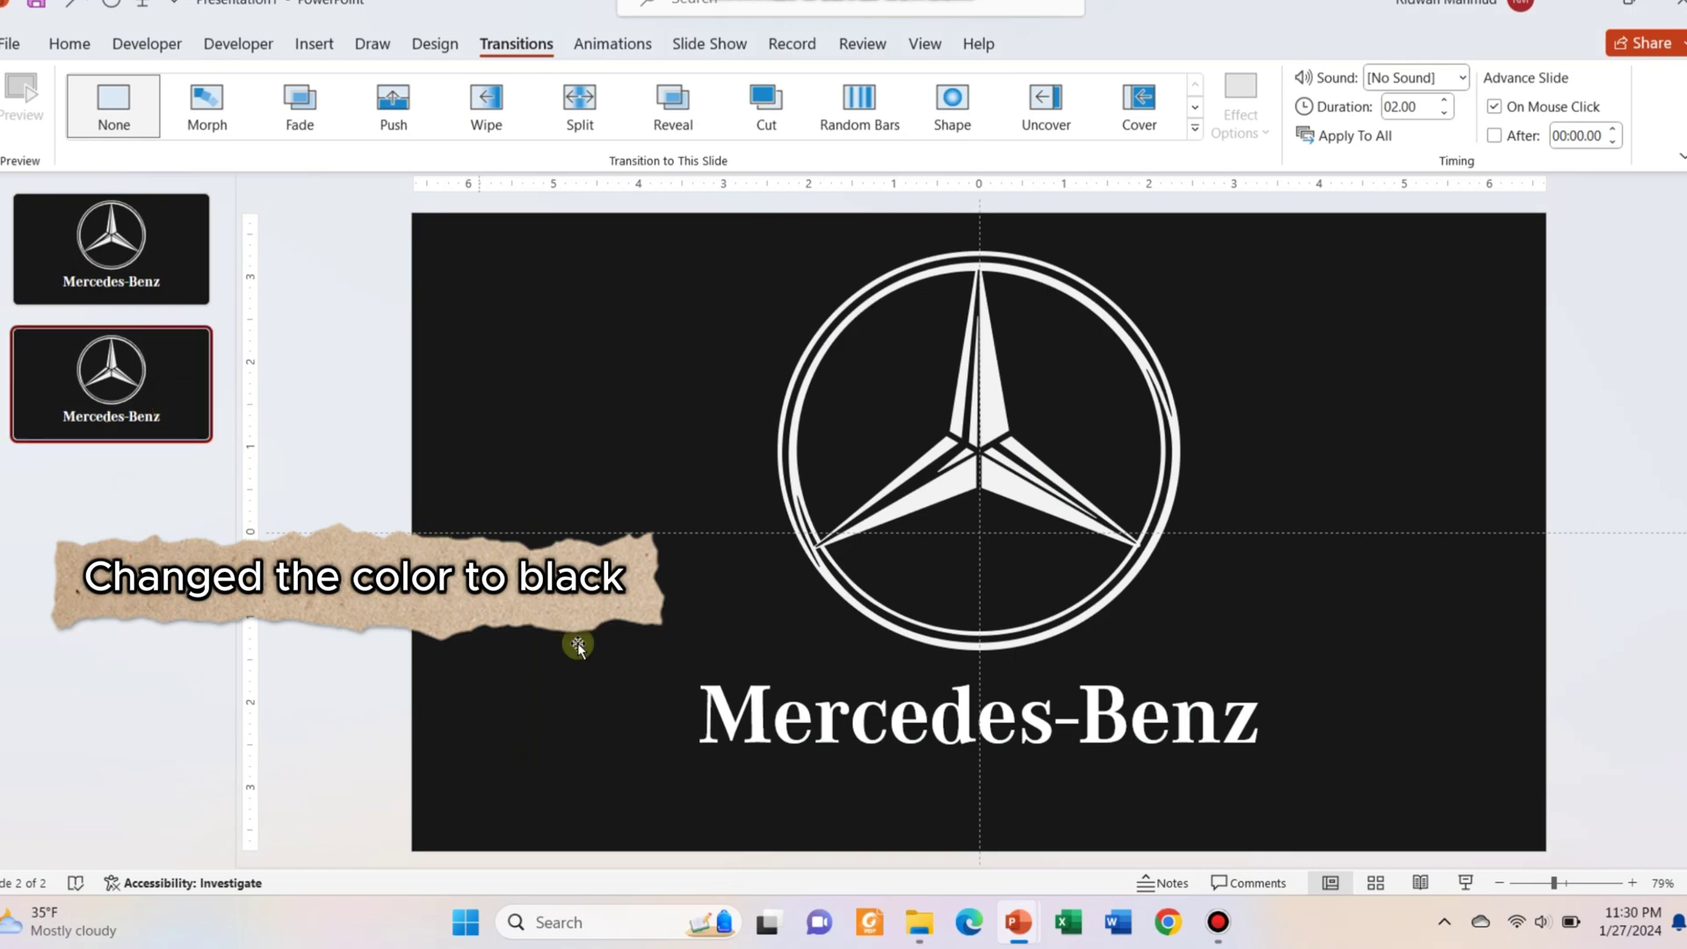
left_click(866, 665)
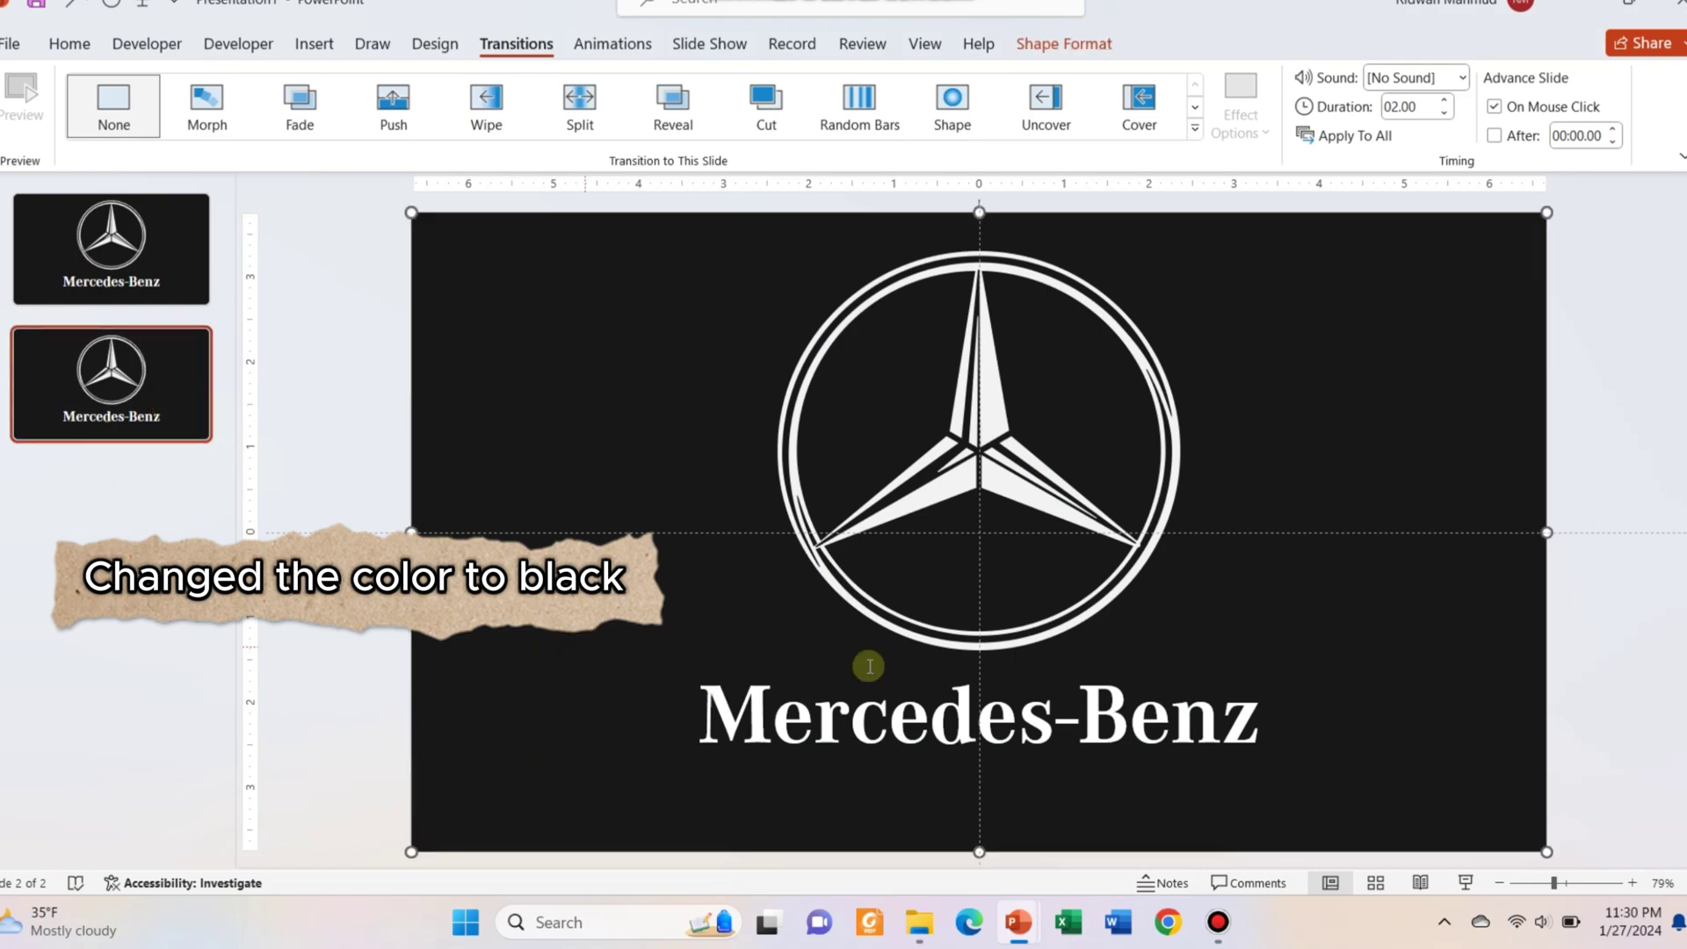
left_click(1004, 486)
left_click_drag(1183, 656, 981, 307)
Step: Place the logo at the top centre and set the Mercedes-Benz text to 40 pt
left_click(1049, 318)
left_click(980, 702)
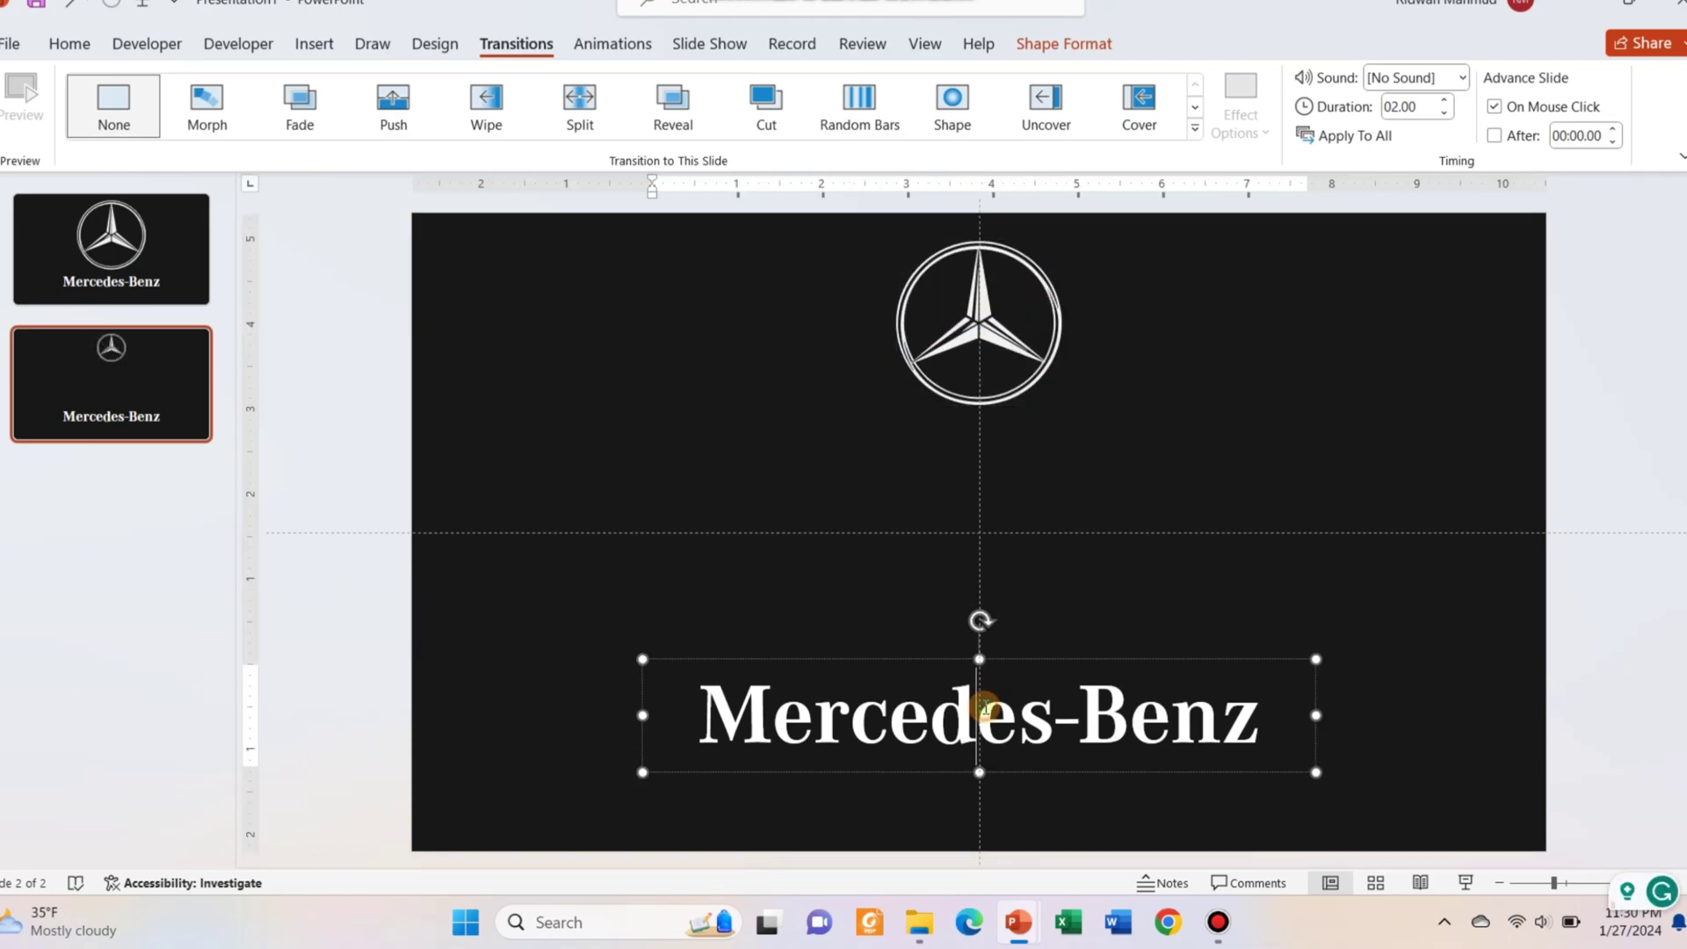
left_click_drag(979, 700, 931, 678)
left_click(924, 661)
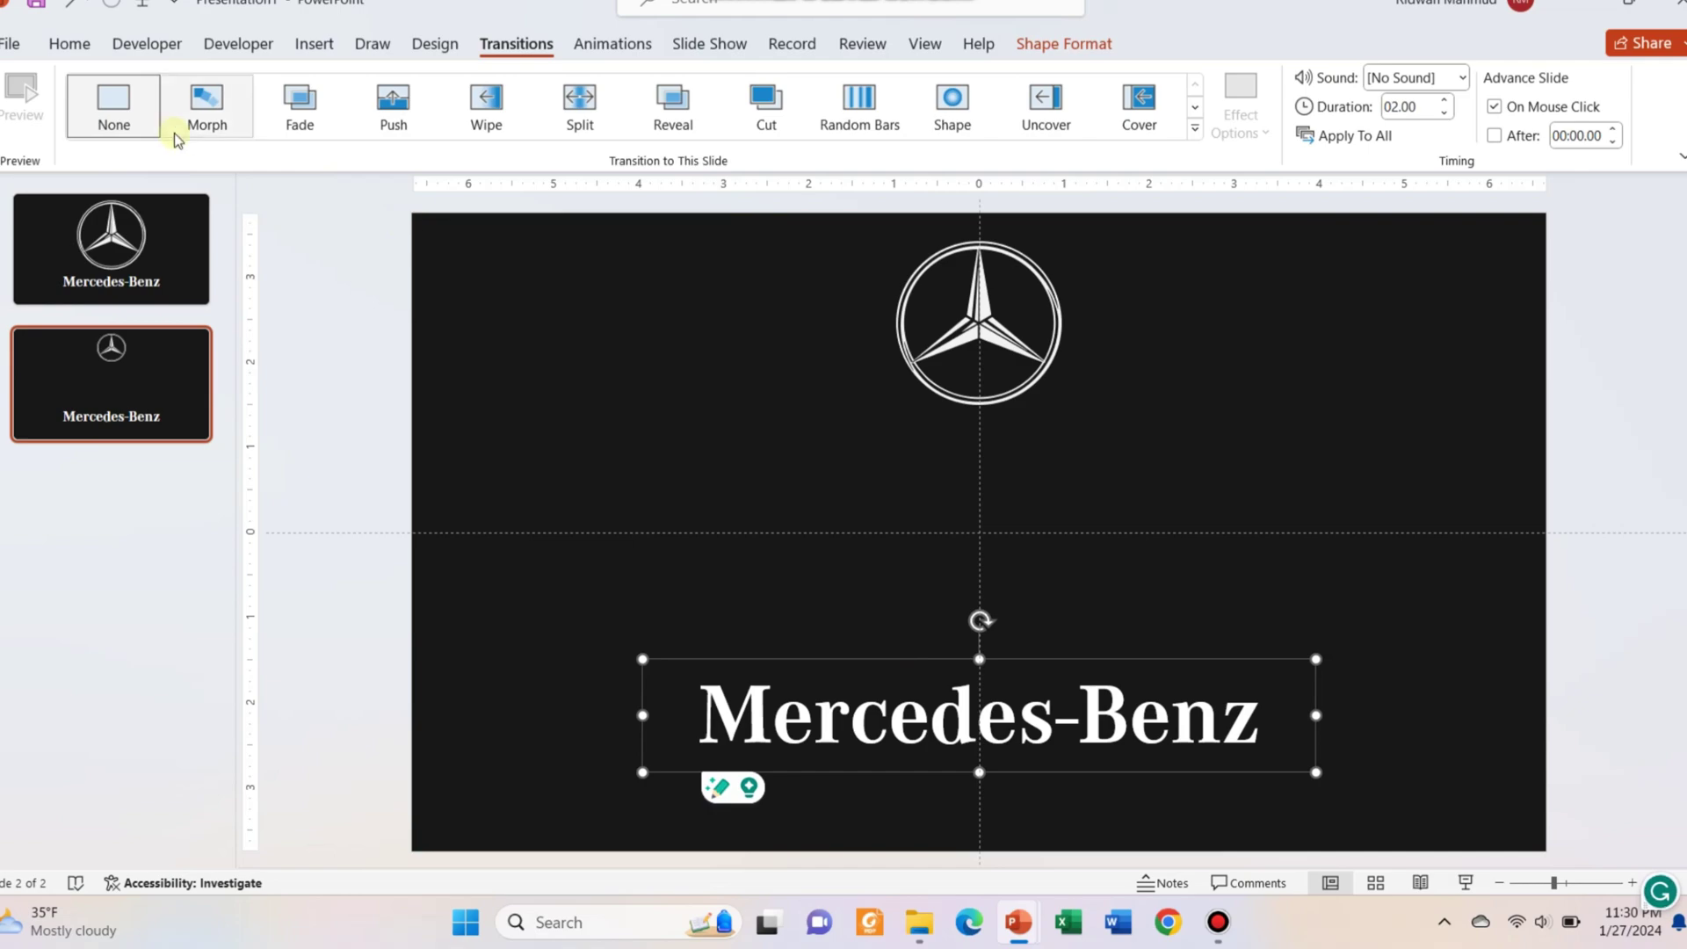
left_click(70, 44)
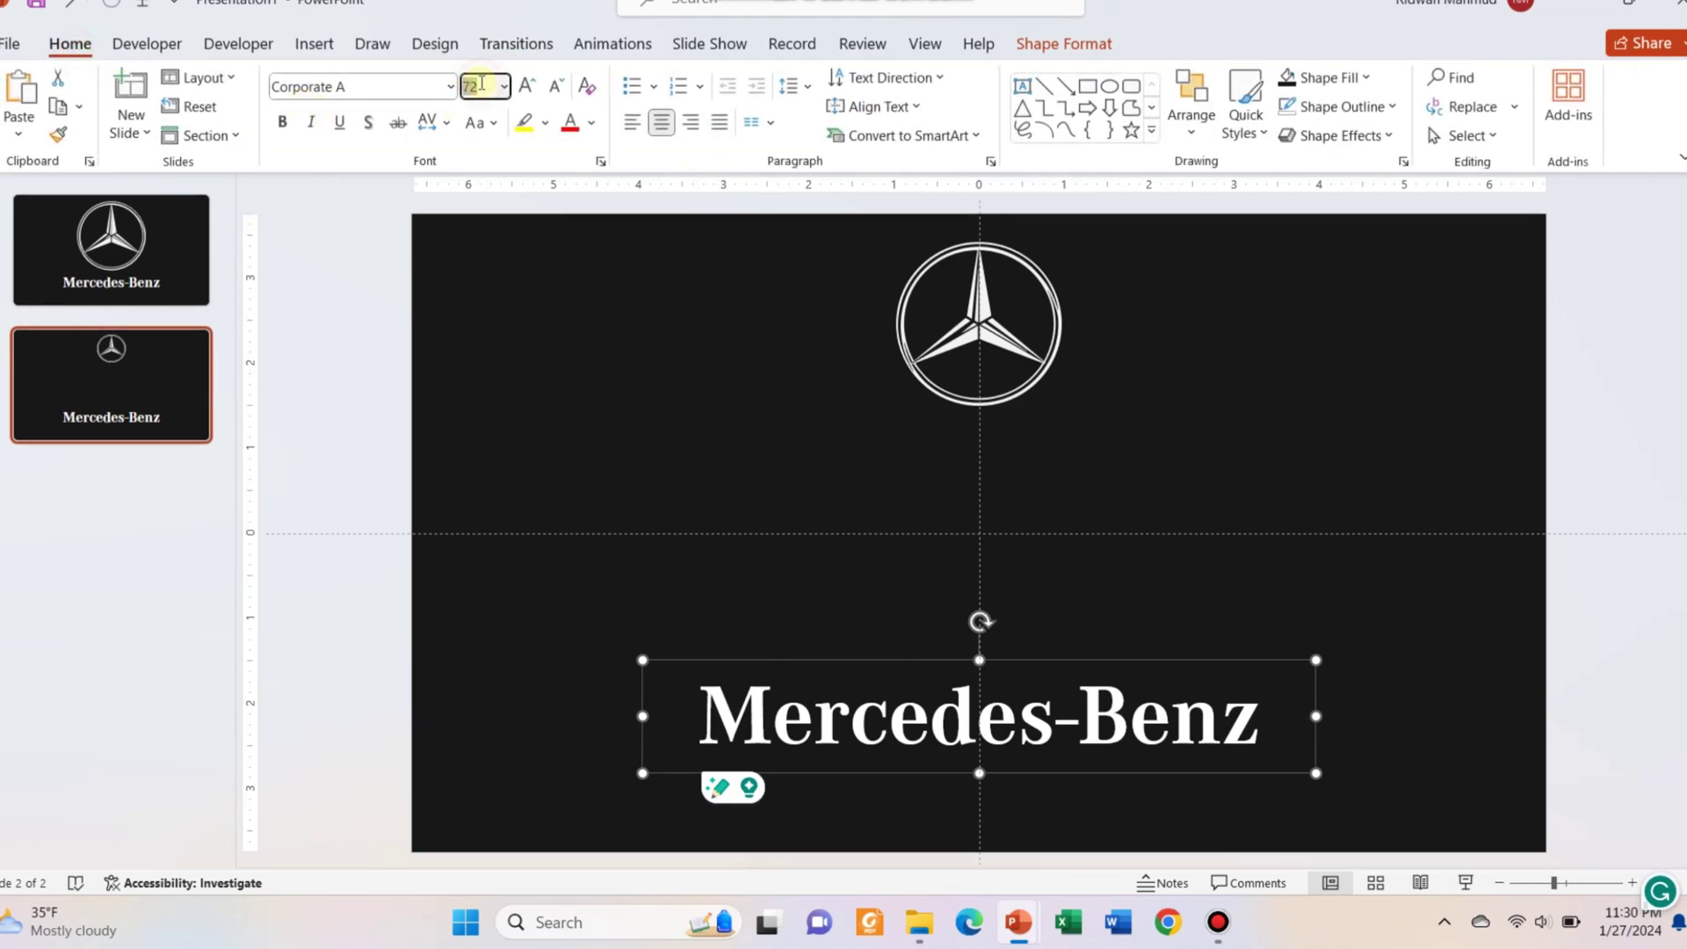
type("40")
key("Return")
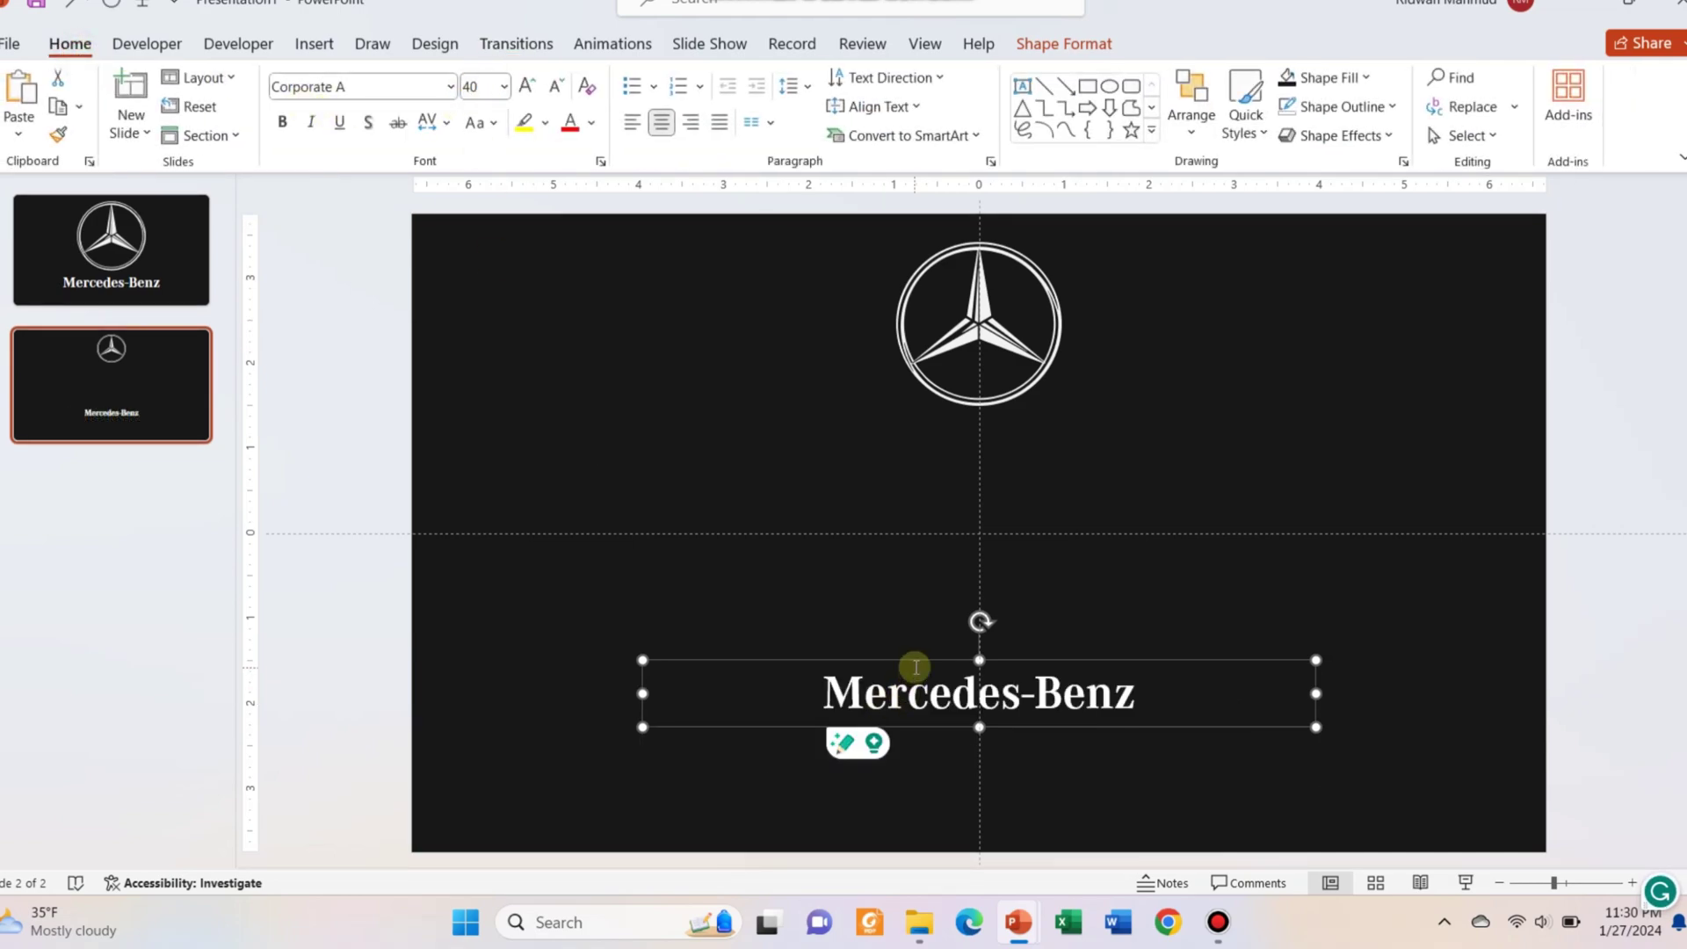
Step: Move the Mercedes-Benz text up under the logo and shorten the black background upward
left_click_drag(916, 661, 949, 407)
left_click(997, 422)
left_click(951, 770)
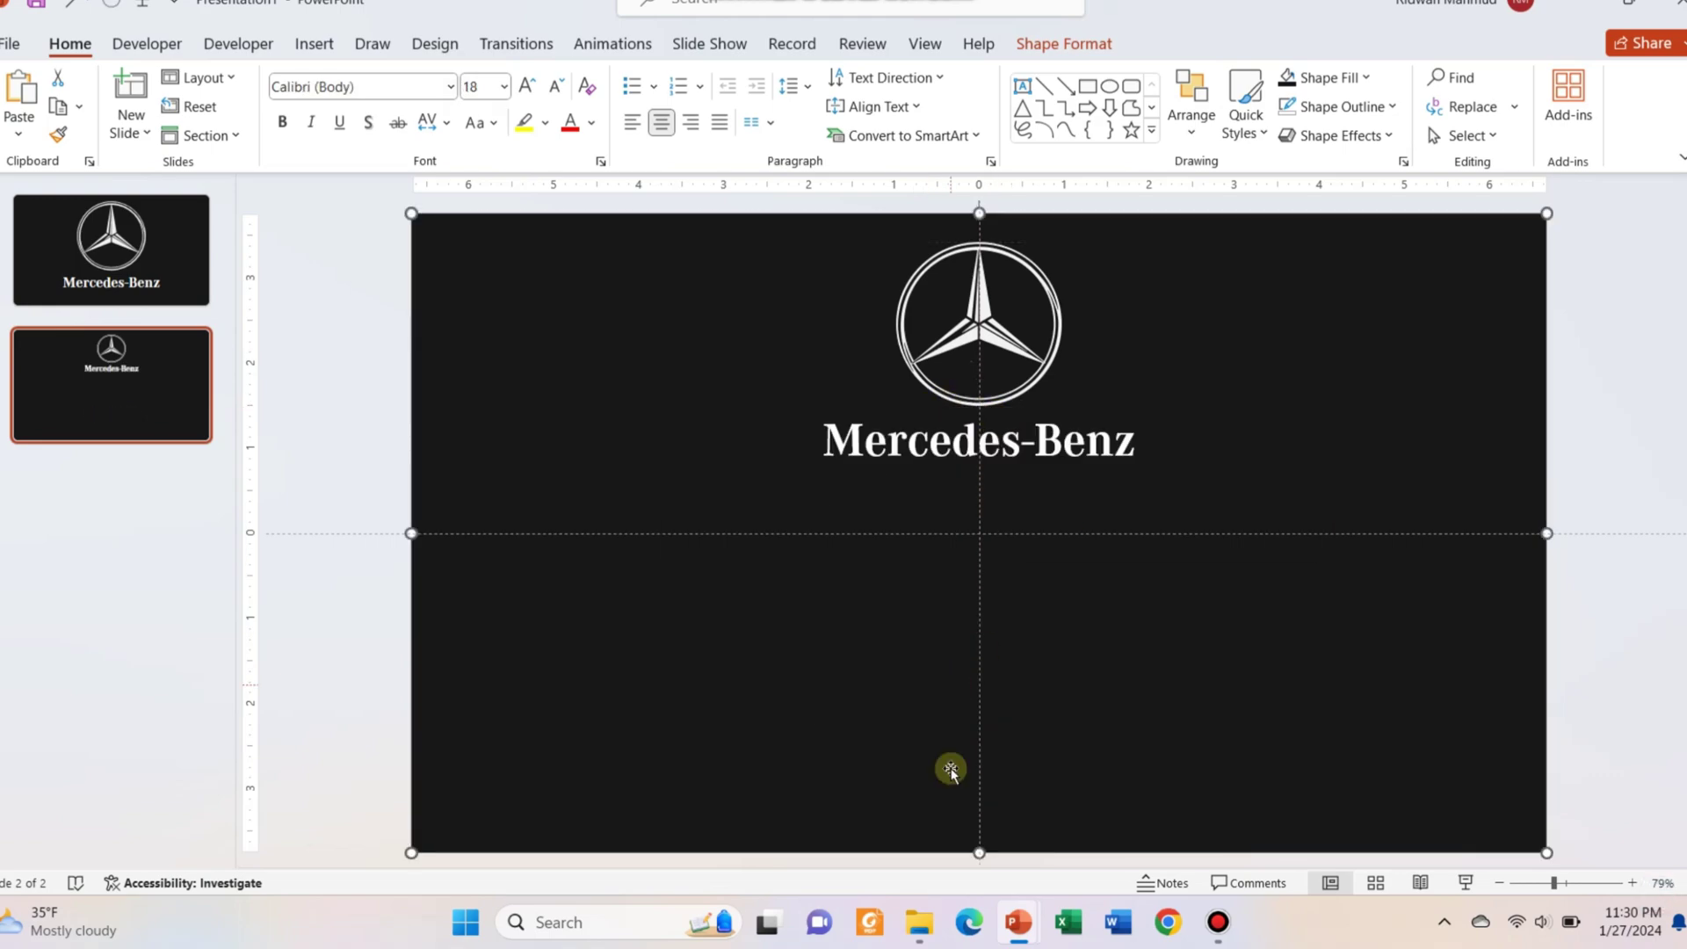
left_click_drag(976, 850, 978, 621)
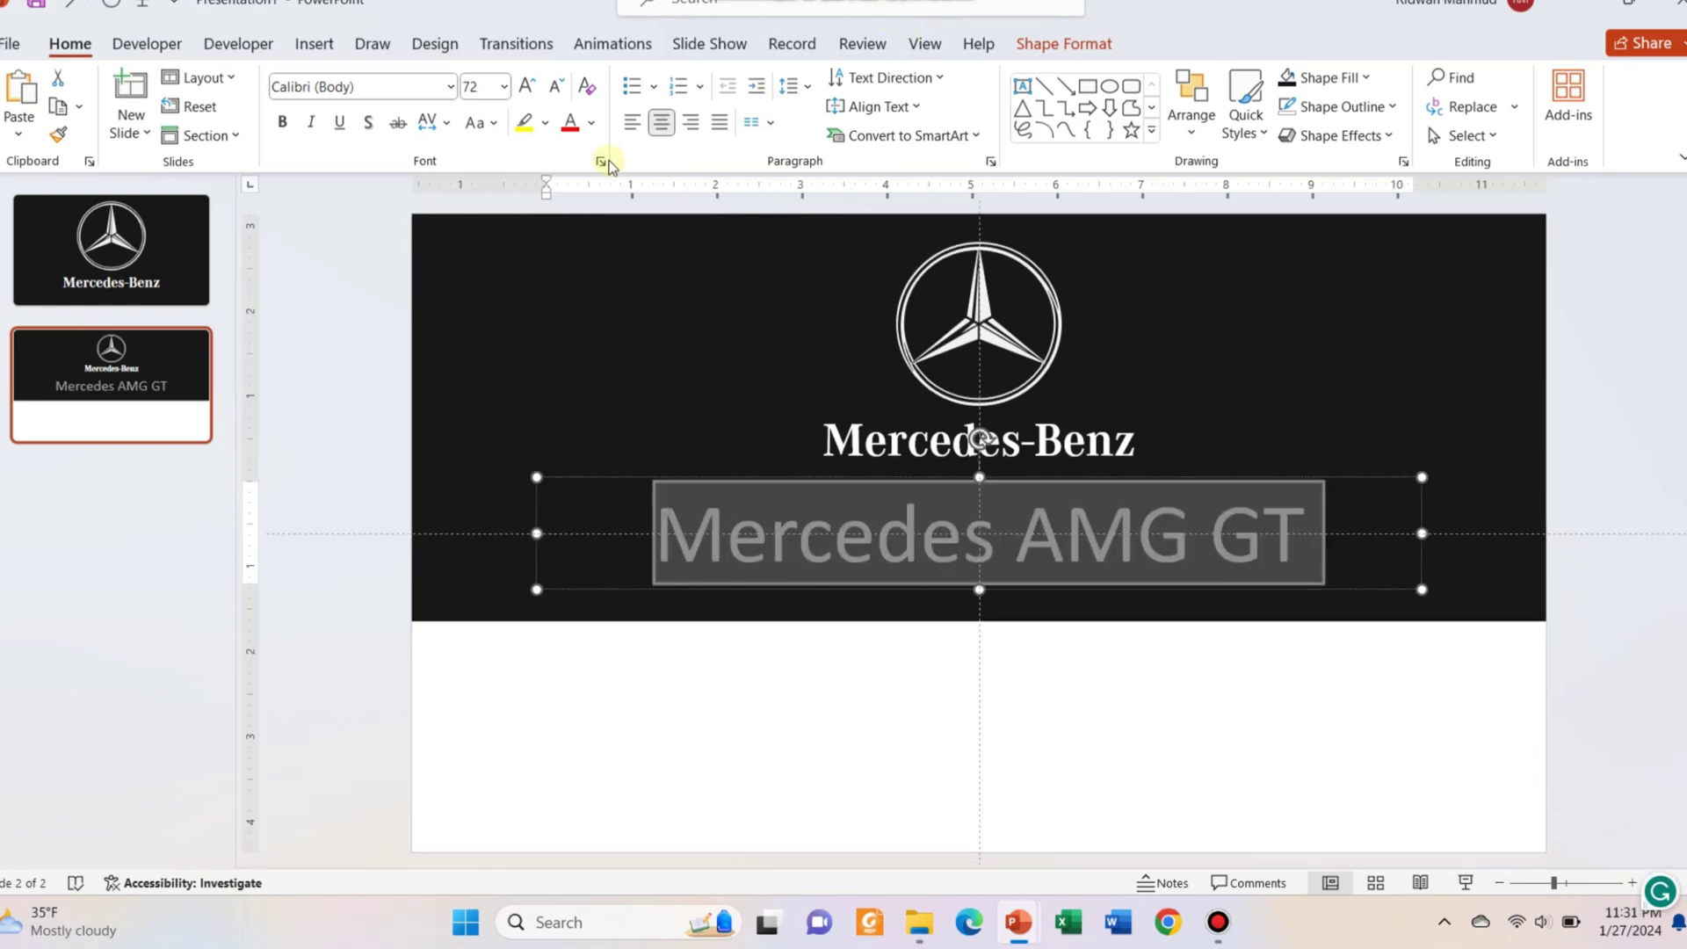
Step: Apply Century Gothic to the Mercedes AMG GT heading and nudge it up beneath the title
left_click(450, 85)
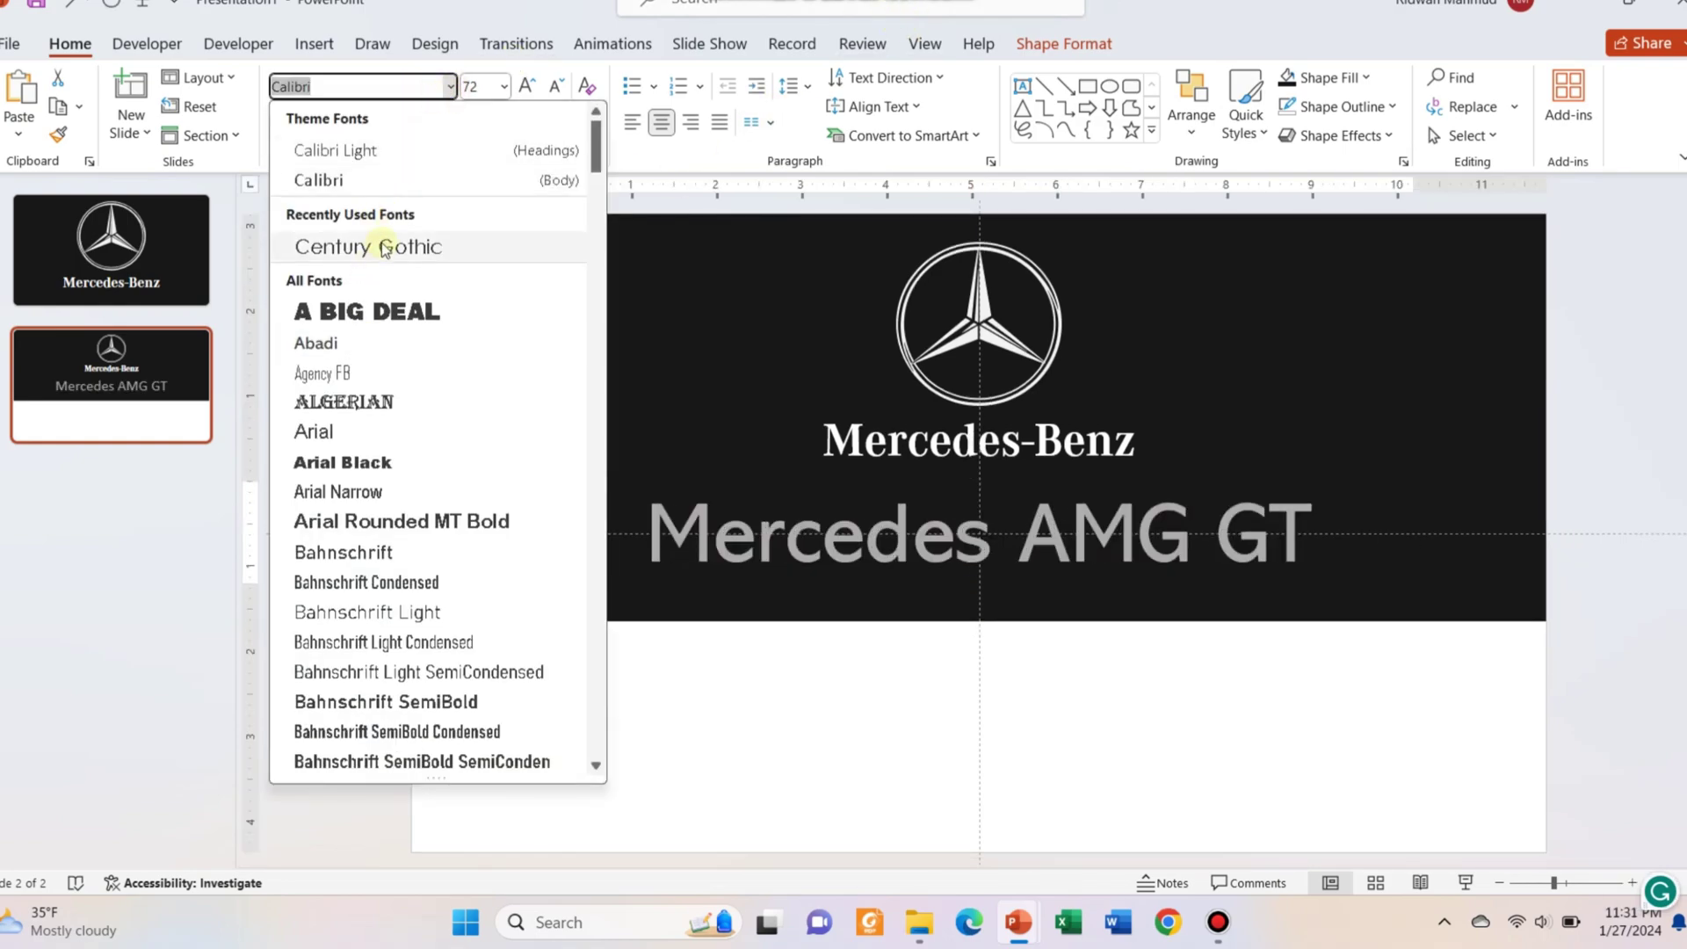
left_click(394, 244)
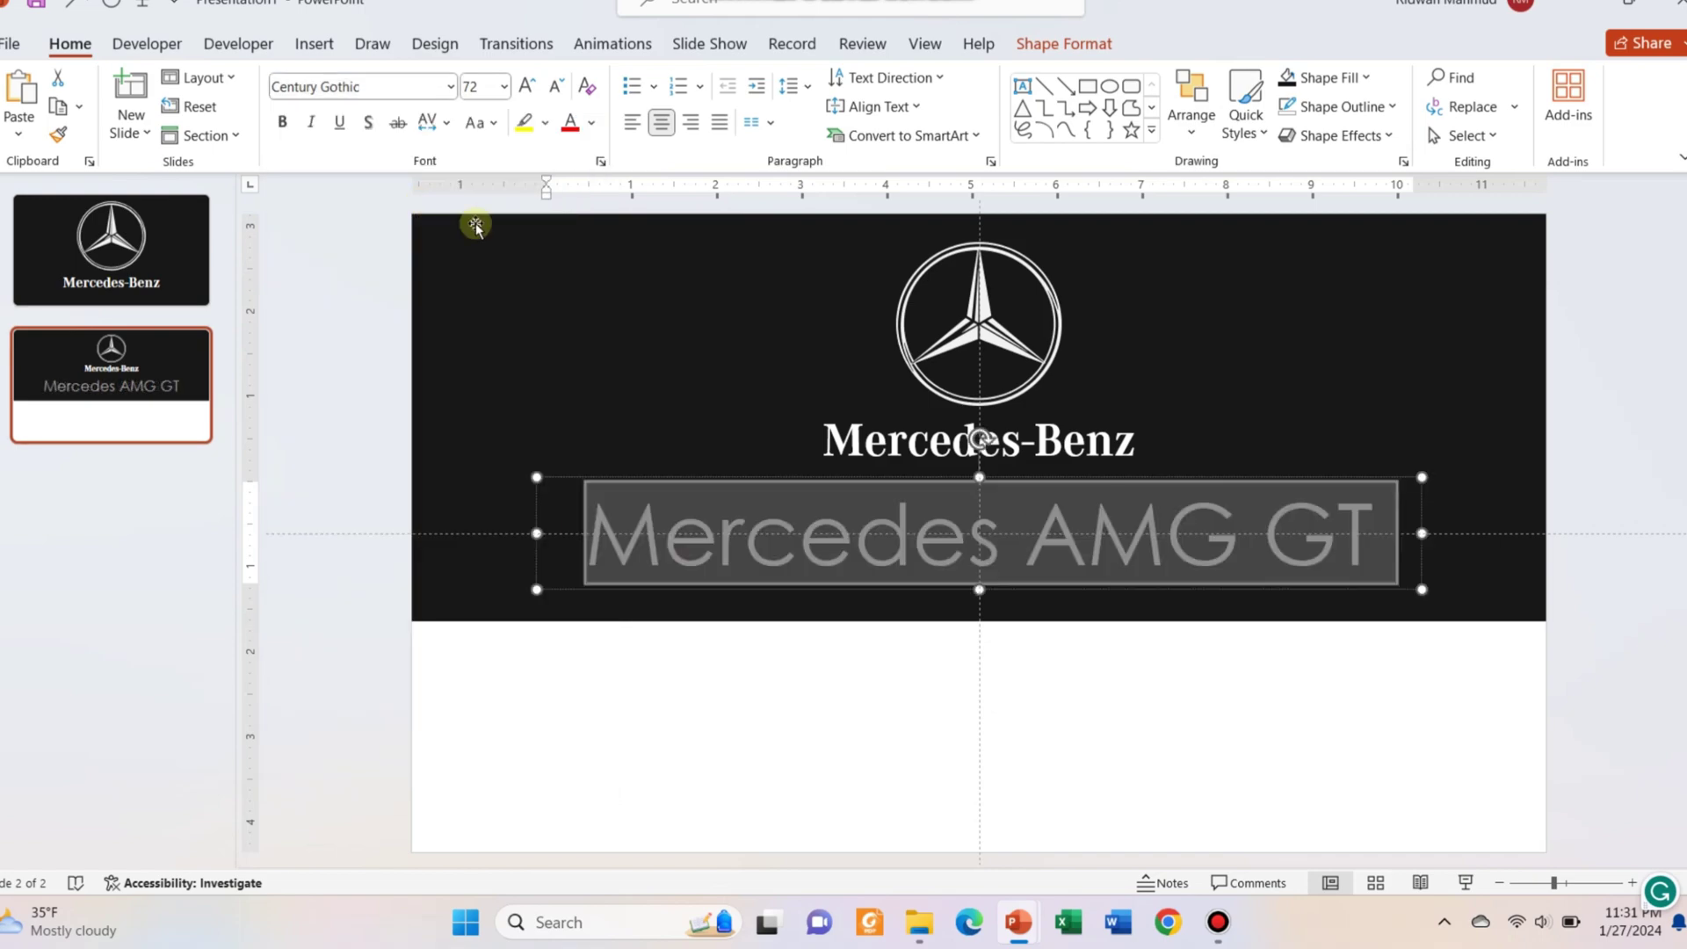
left_click(688, 475)
right_click(693, 475)
key("Escape")
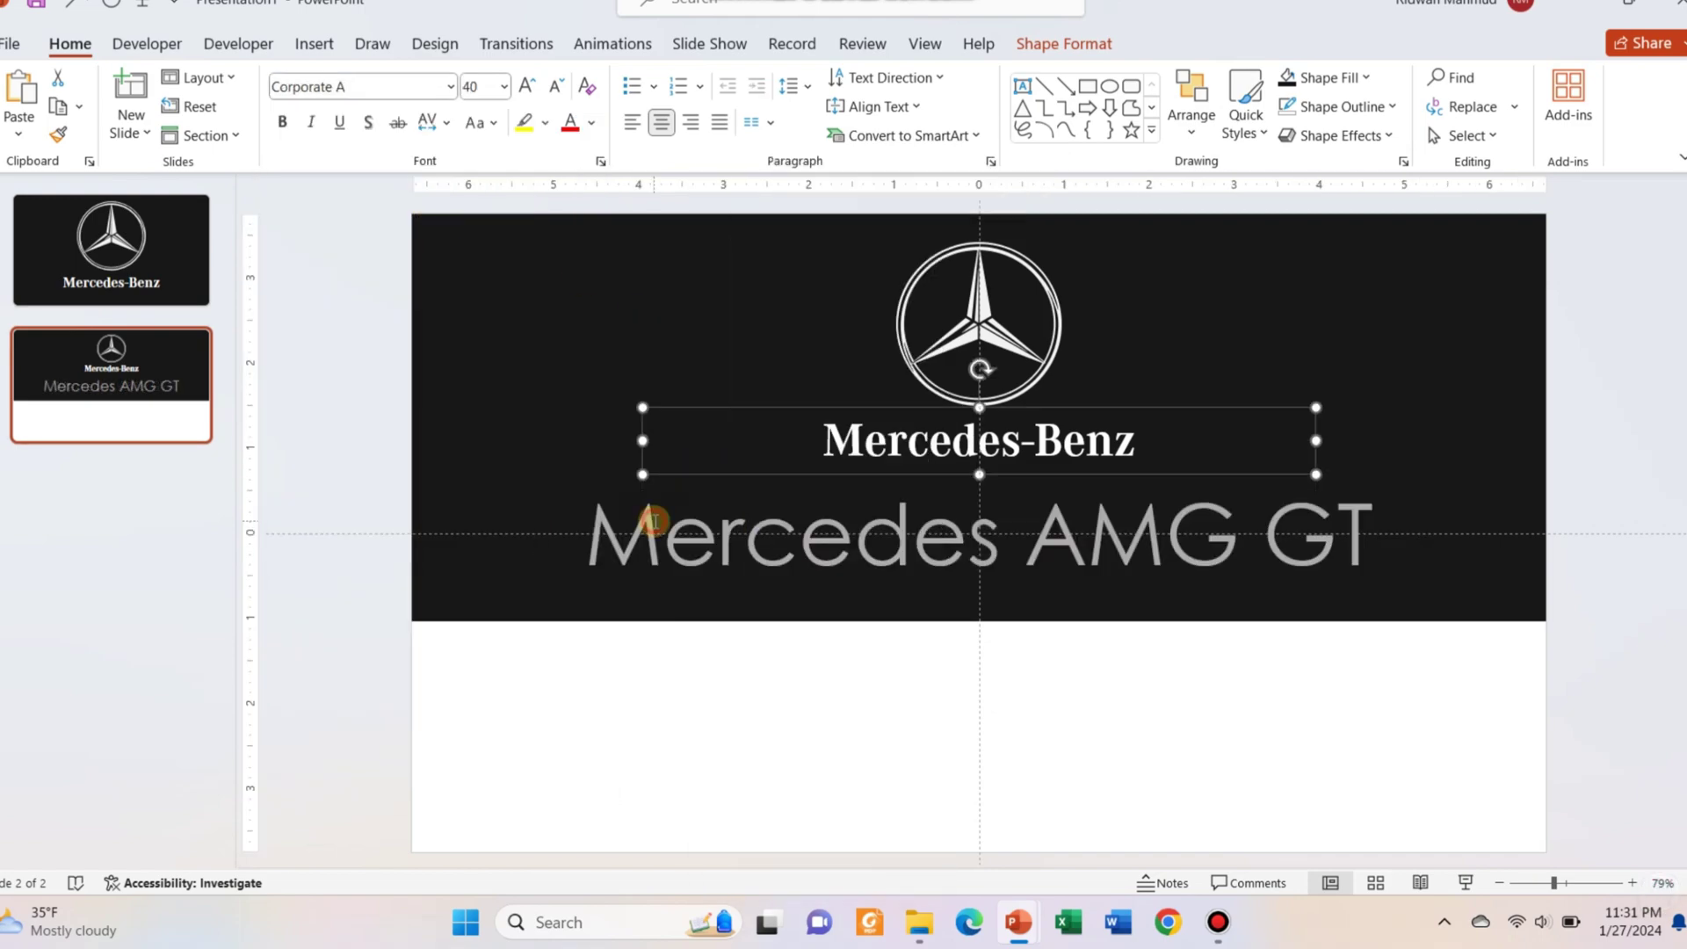
left_click(655, 518)
mouse_move(663, 479)
left_mouse_down()
mouse_move(663, 462)
mouse_move(679, 474)
left_mouse_up()
left_click(691, 478)
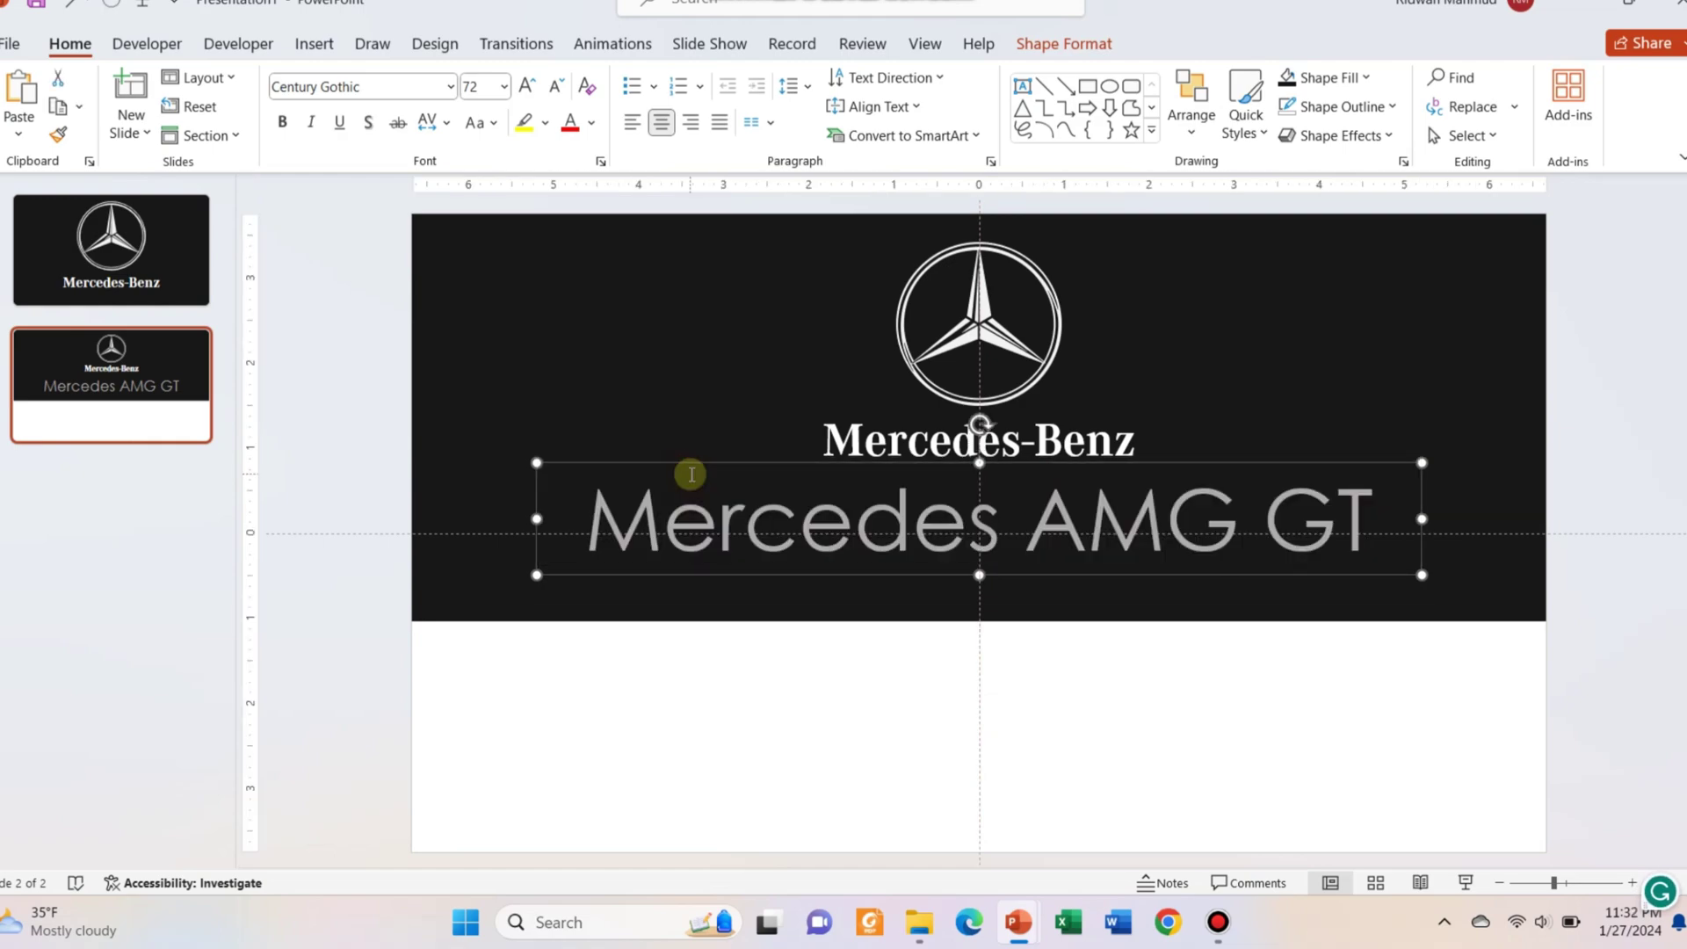
left_click(308, 46)
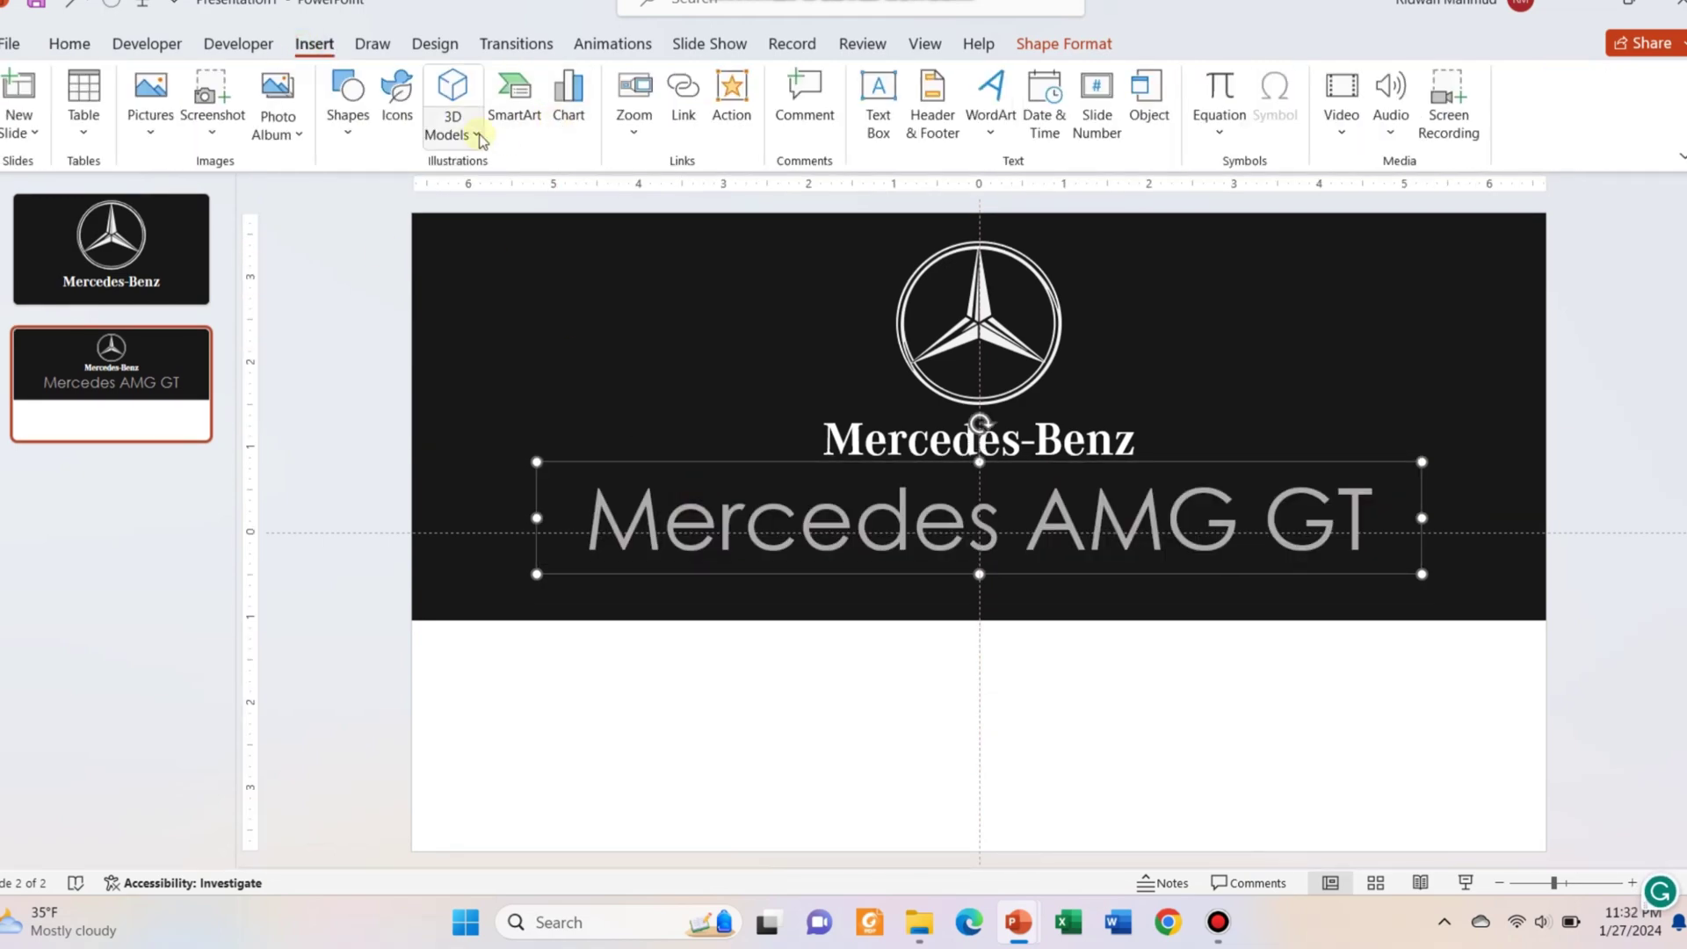
Step: Insert the 3D car model file from this device and move it down into the white area
left_click(474, 139)
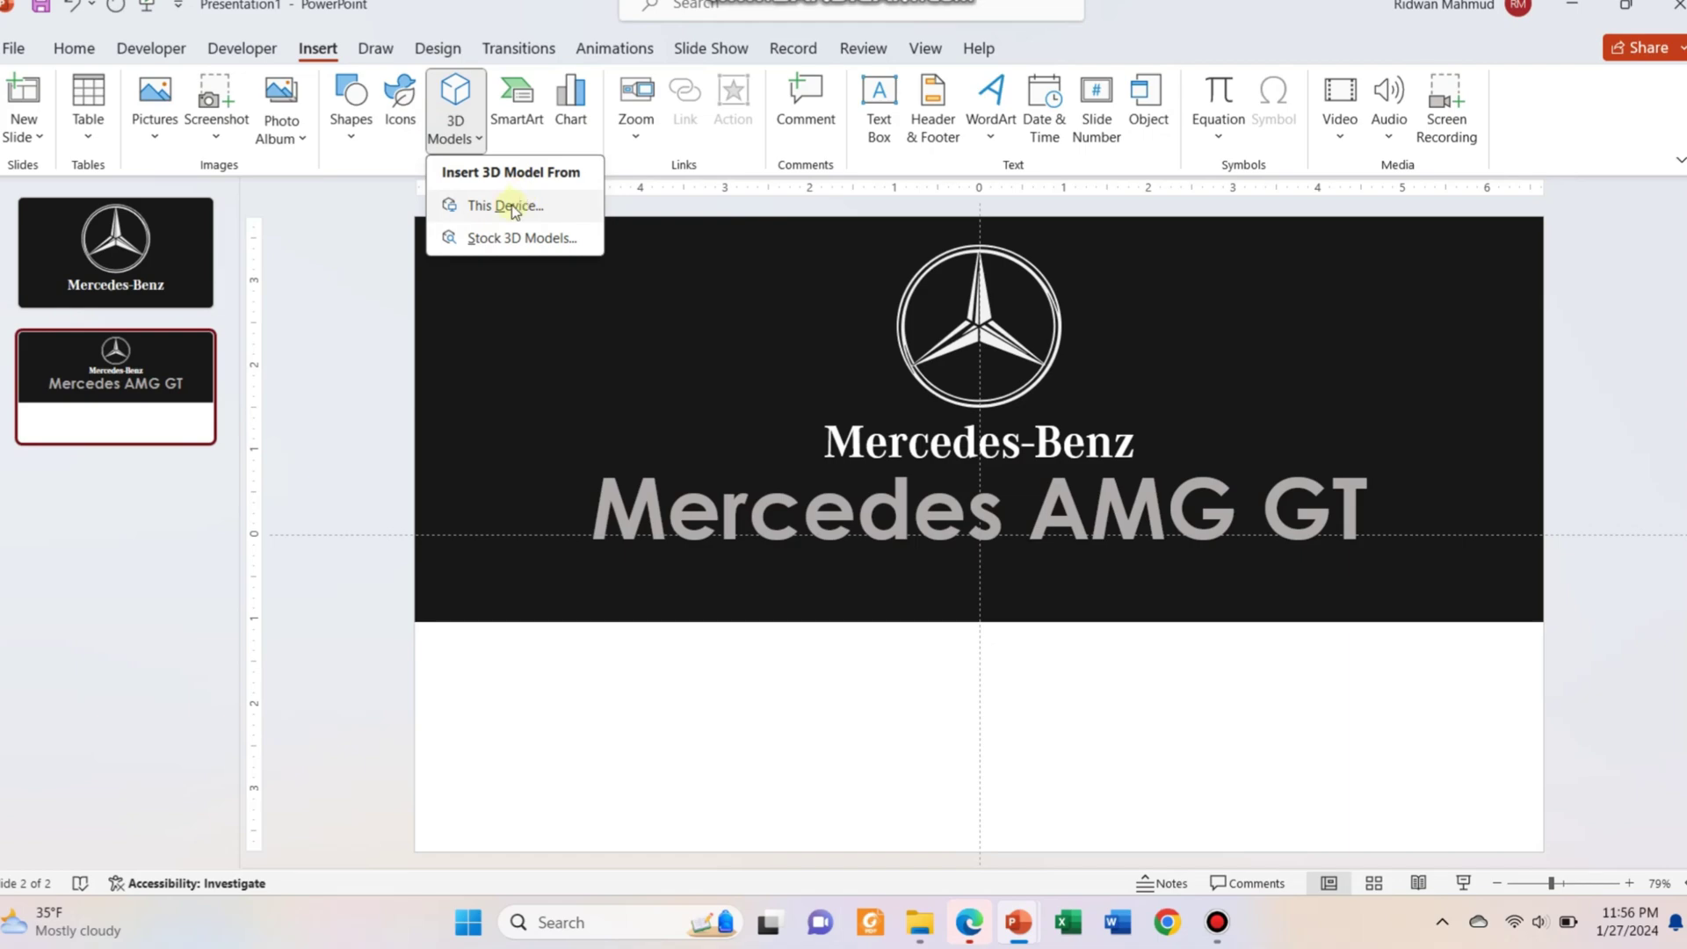
left_click(512, 207)
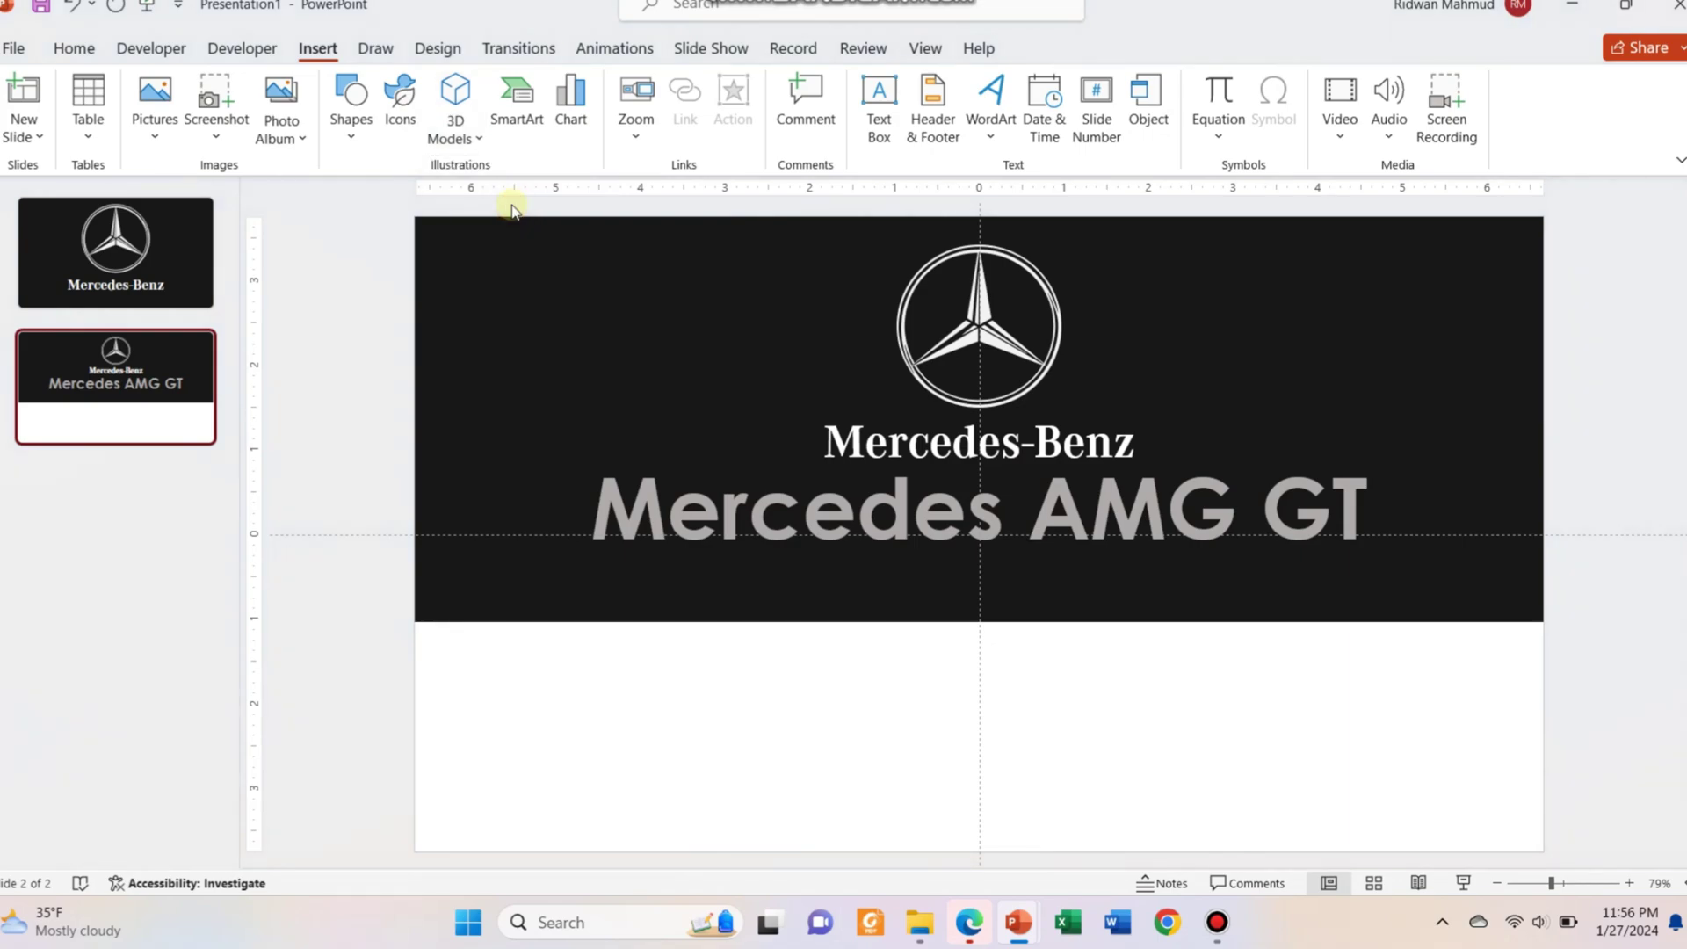
double_click(241, 207)
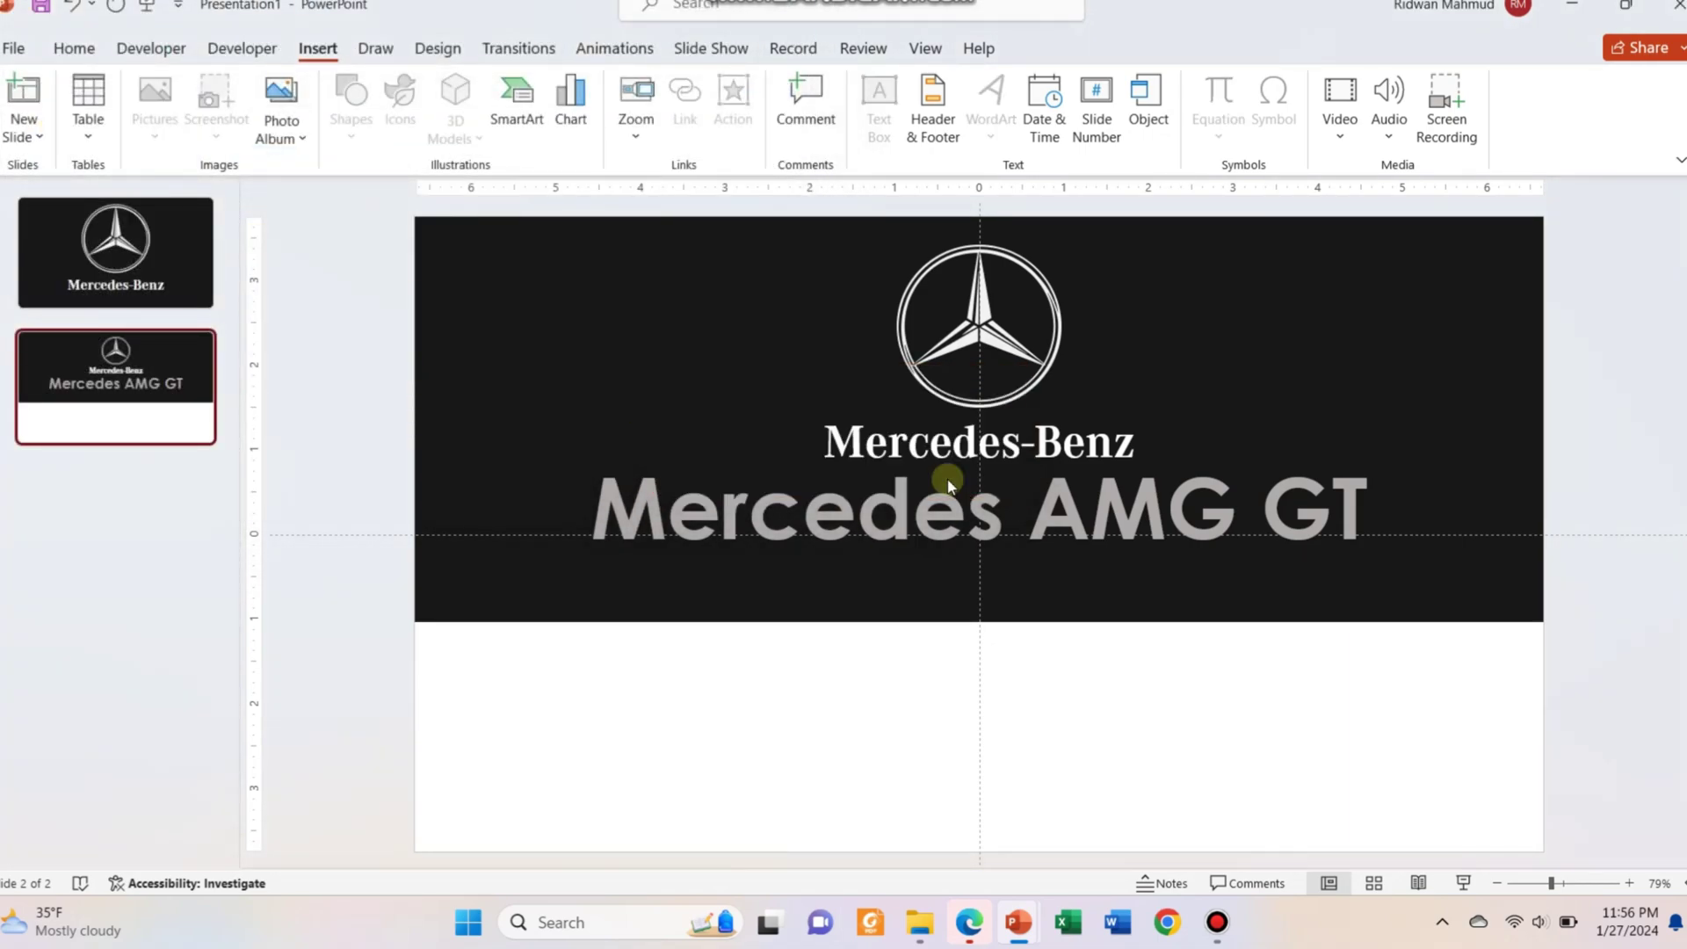
left_click_drag(925, 544, 805, 652)
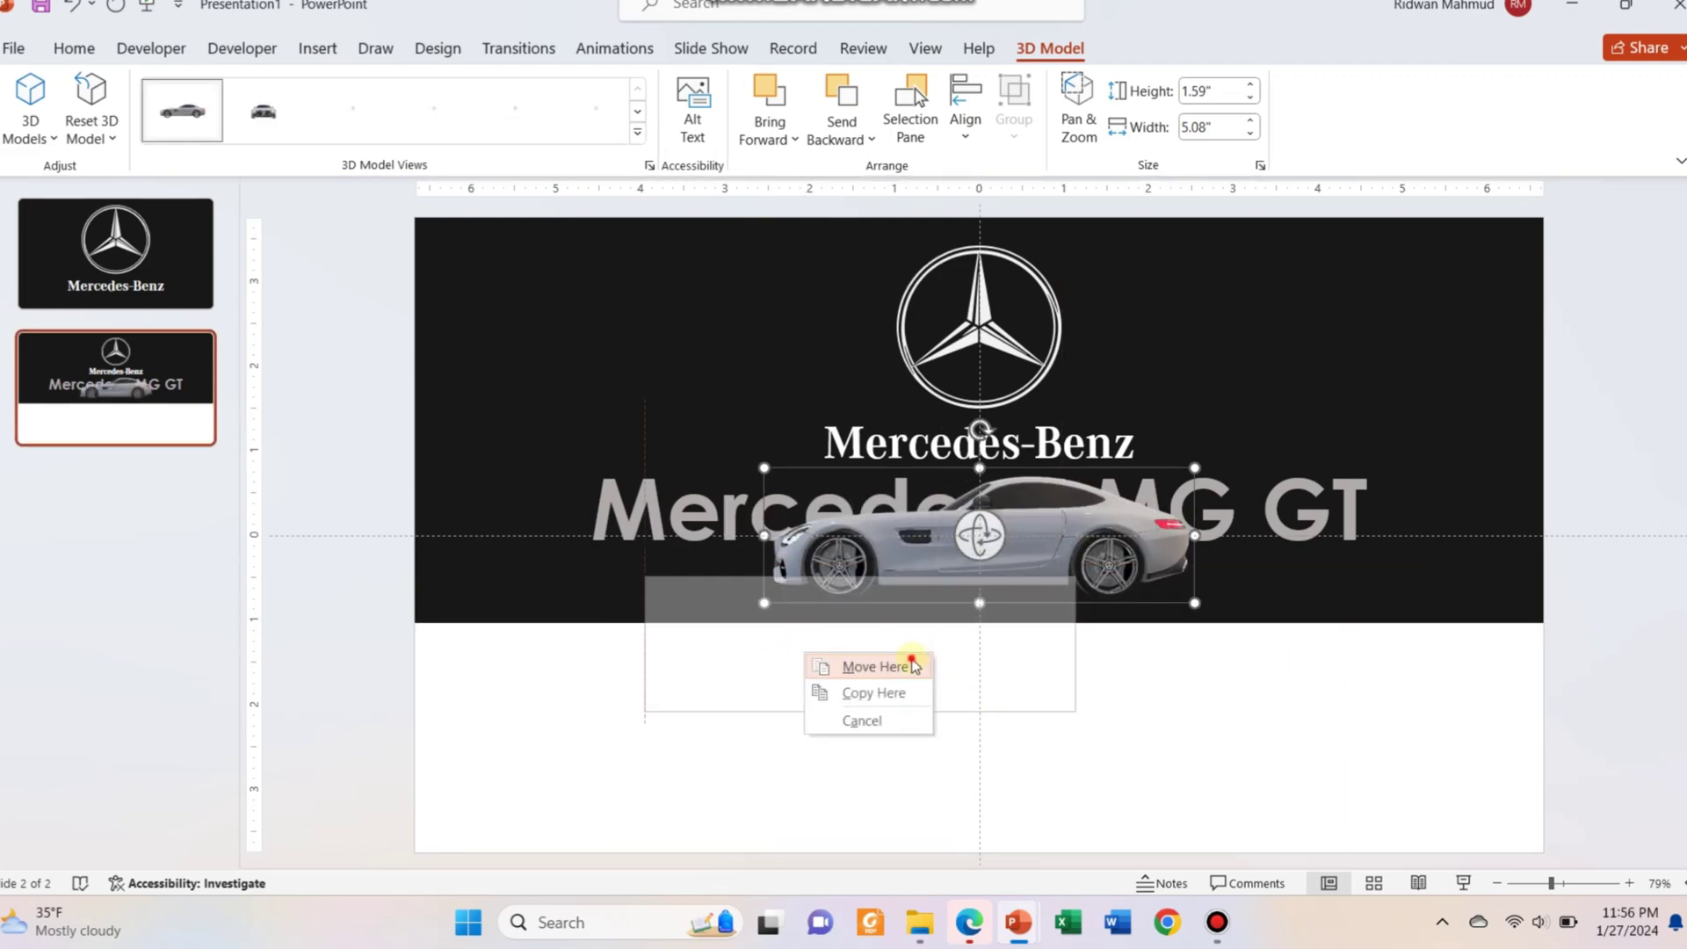
left_click(913, 665)
Step: Enlarge the car model to 12.17" by 3.82" and centre it horizontally on the slide
left_click_drag(1076, 712, 1544, 852)
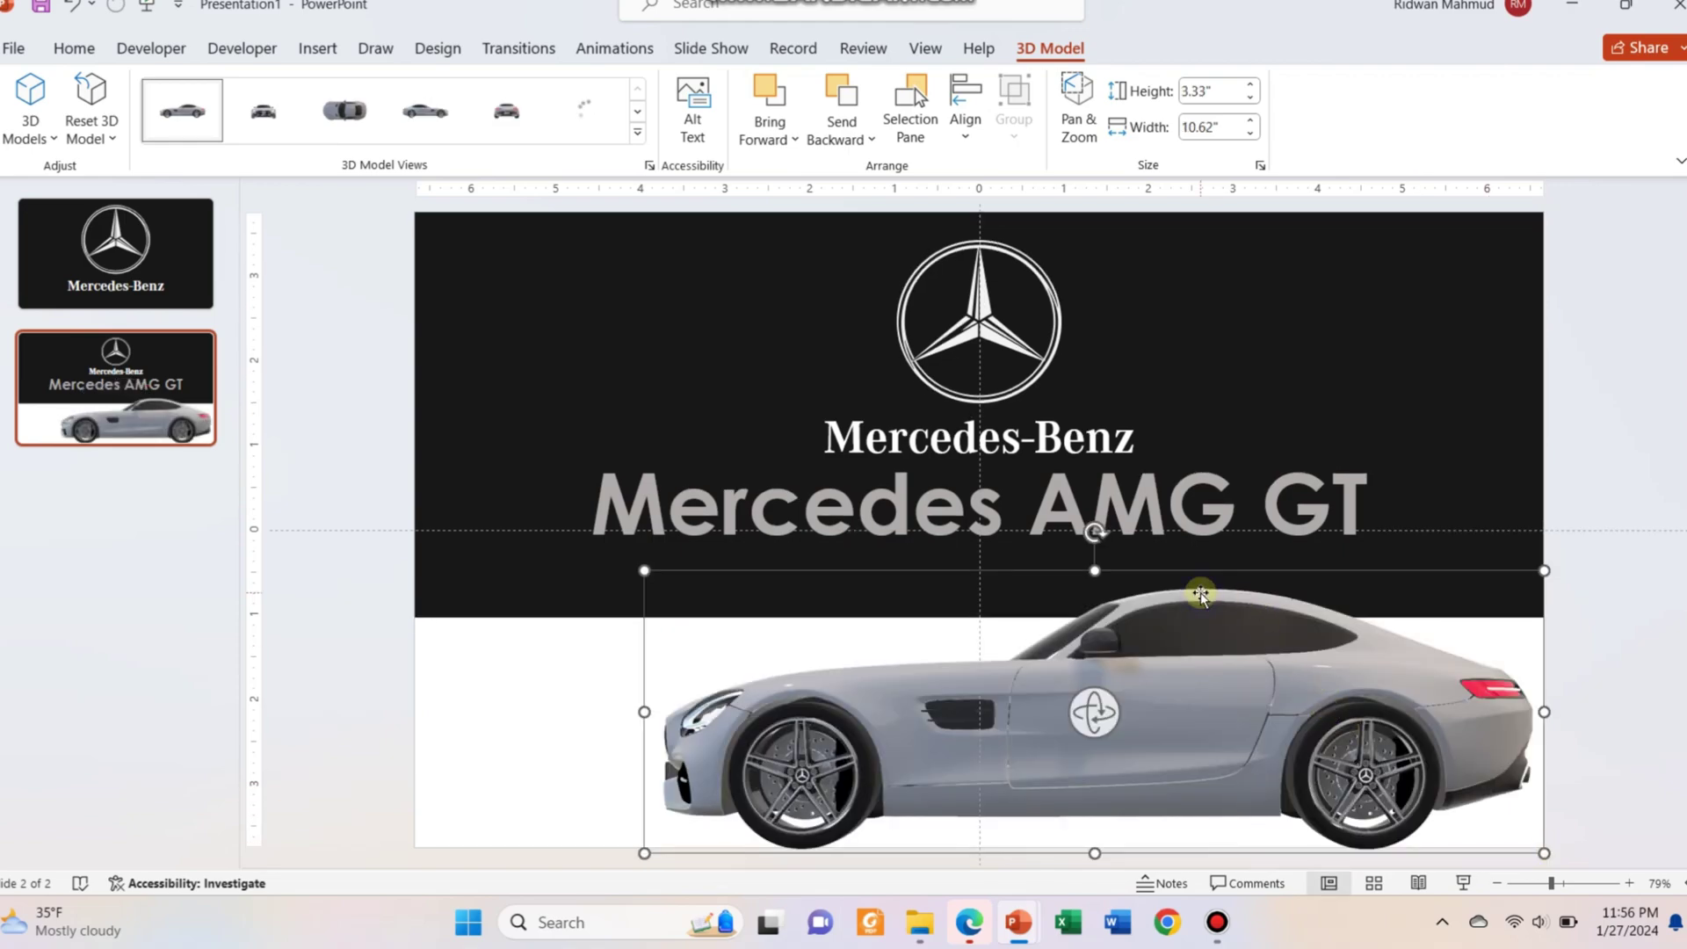
left_click(970, 127)
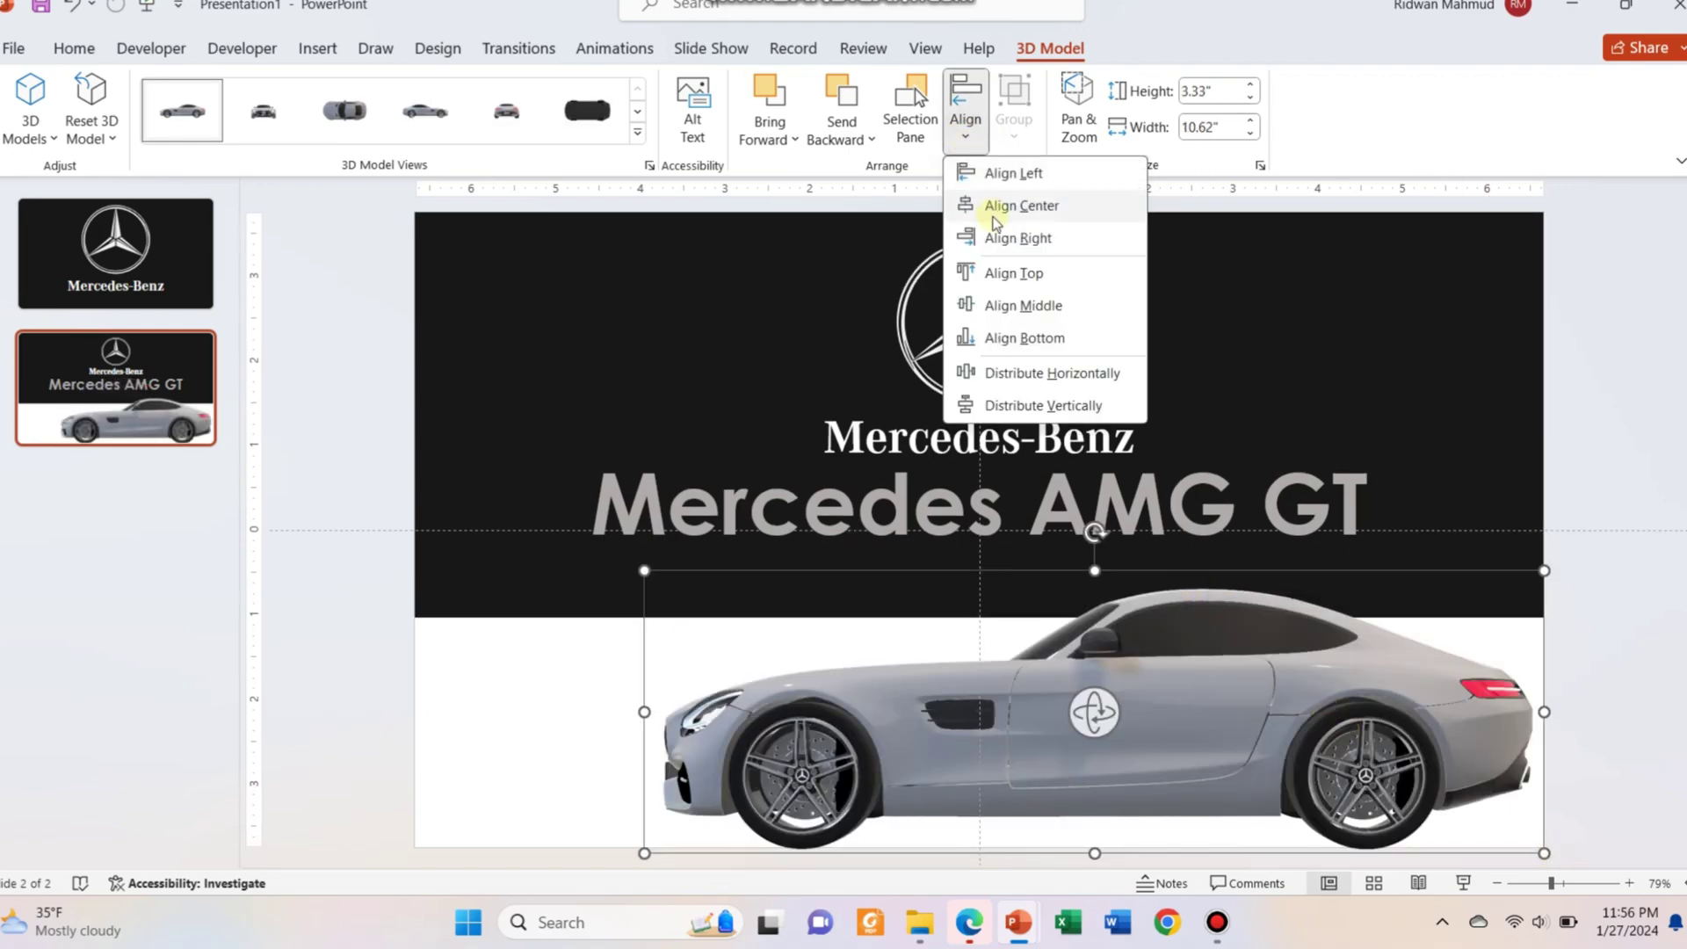
left_click(1008, 211)
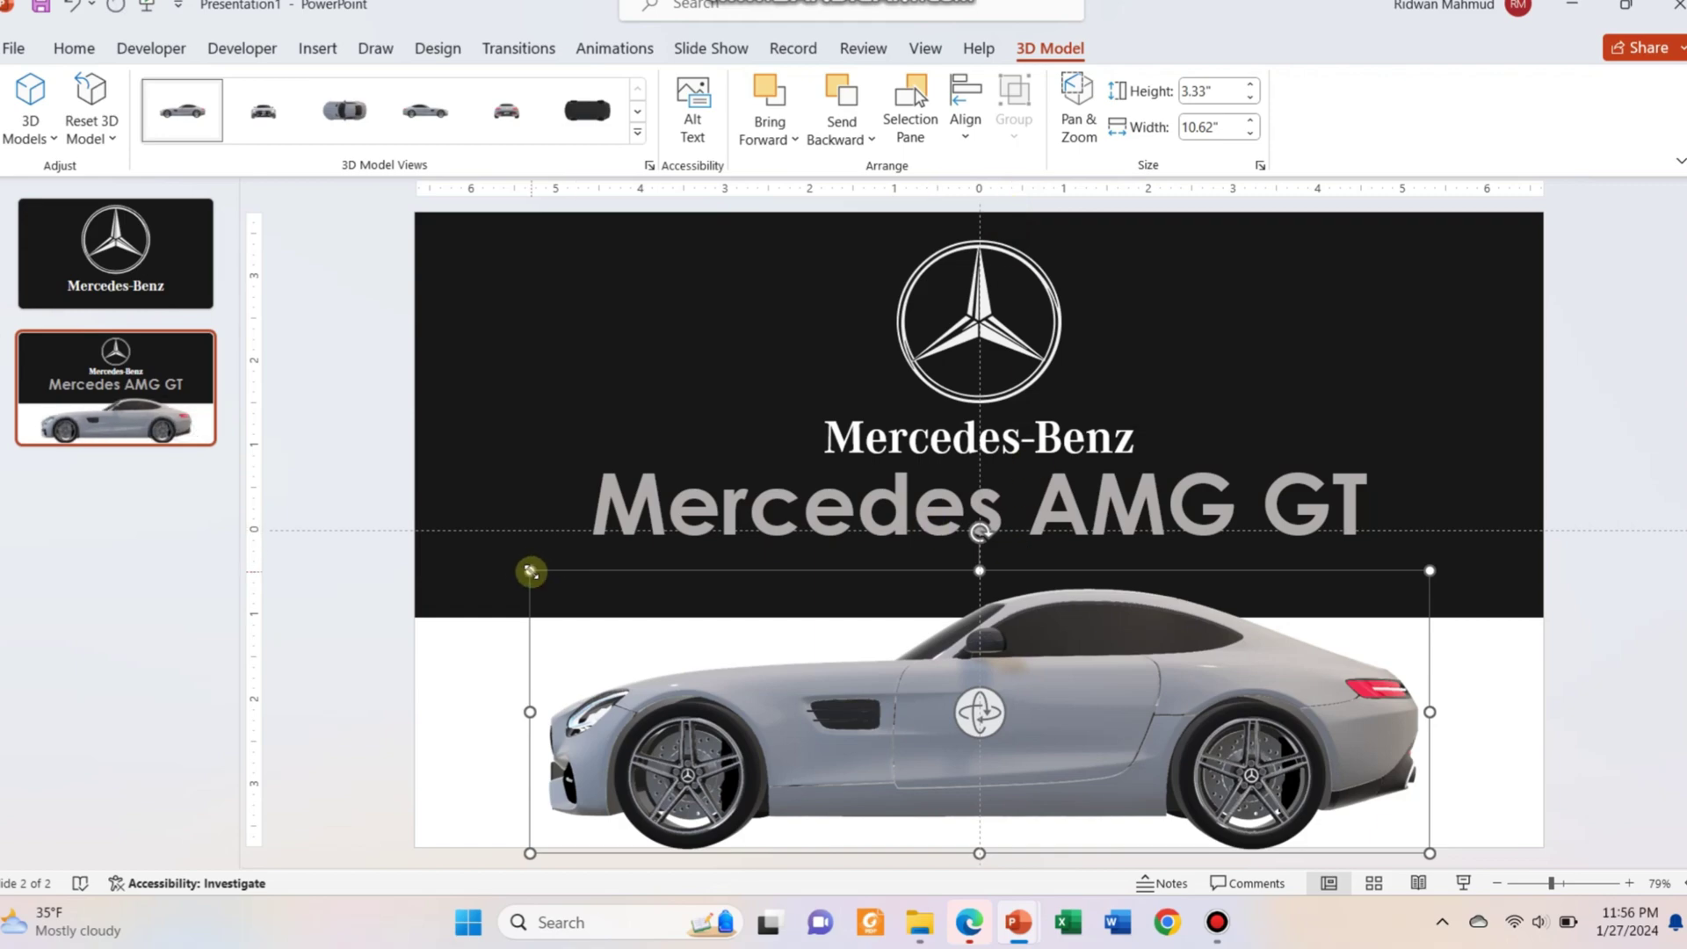
left_click_drag(530, 571, 490, 531)
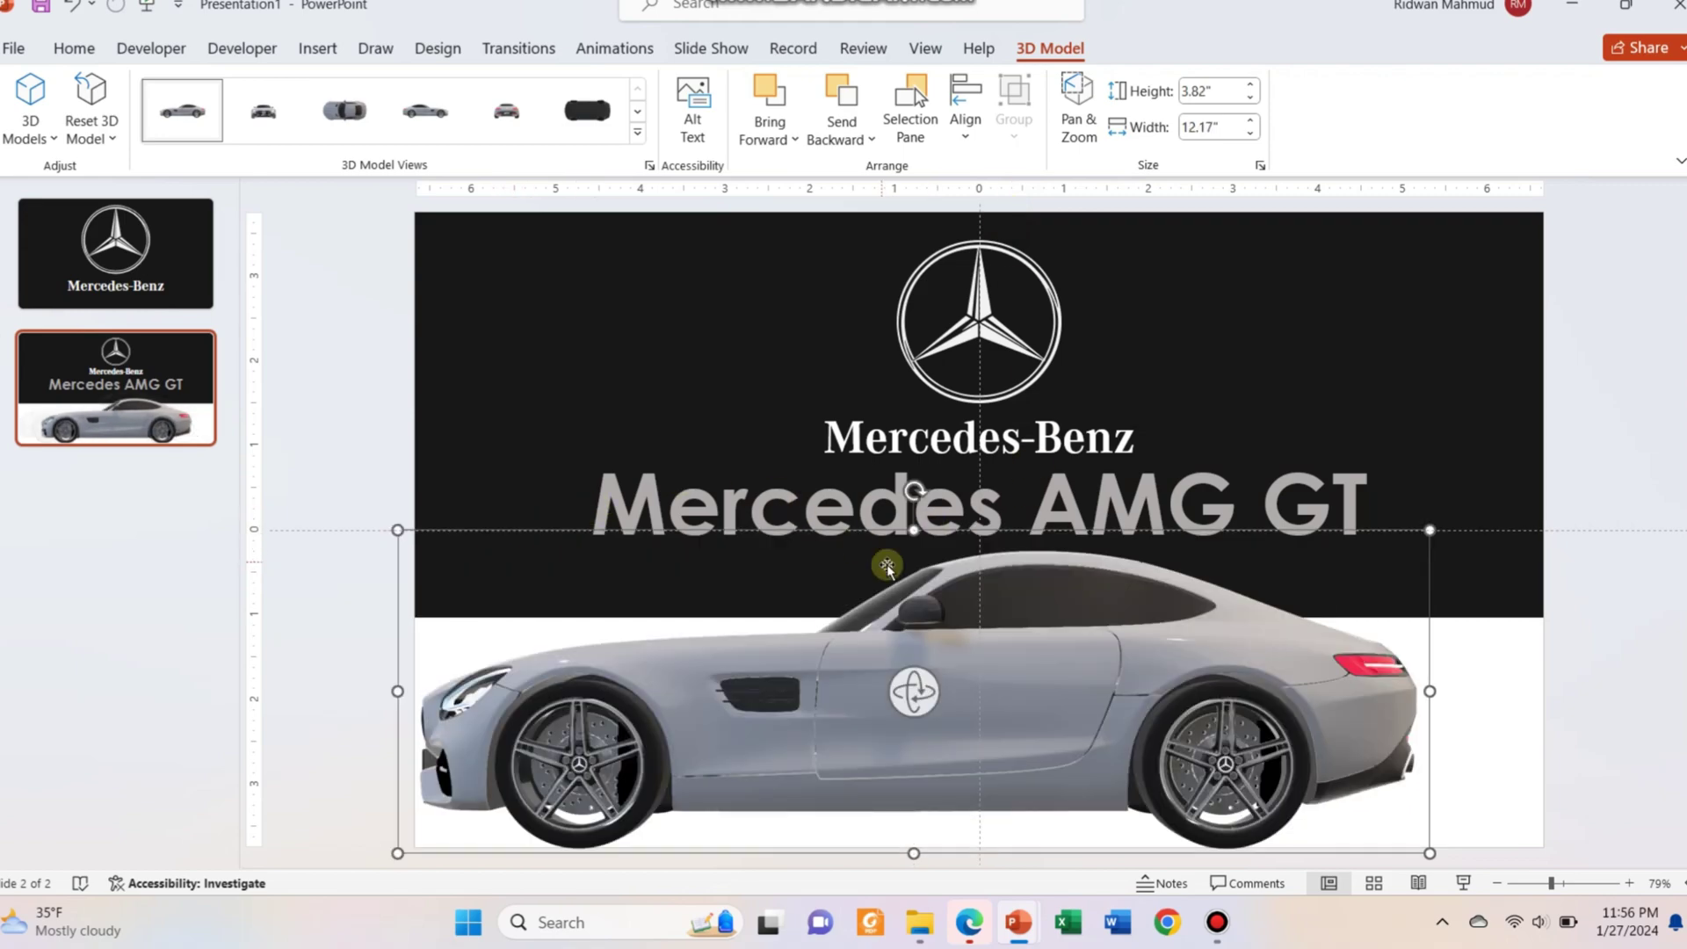
left_click(965, 123)
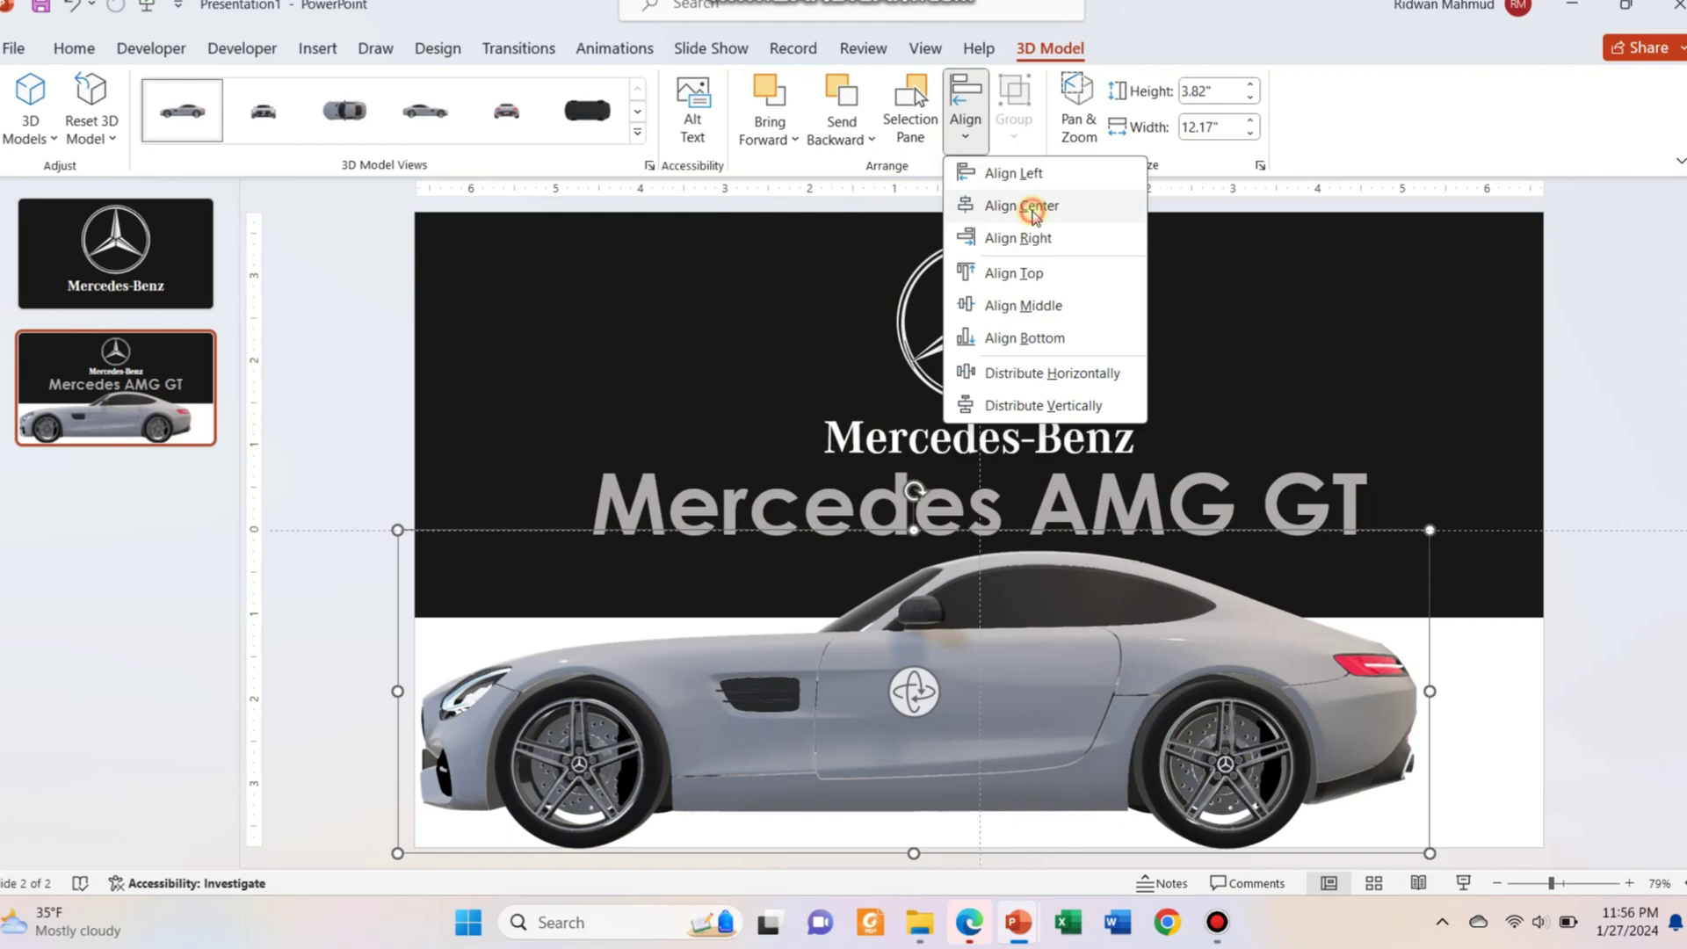
left_click(1033, 209)
left_click_drag(1066, 638, 1072, 615)
left_click(1127, 633)
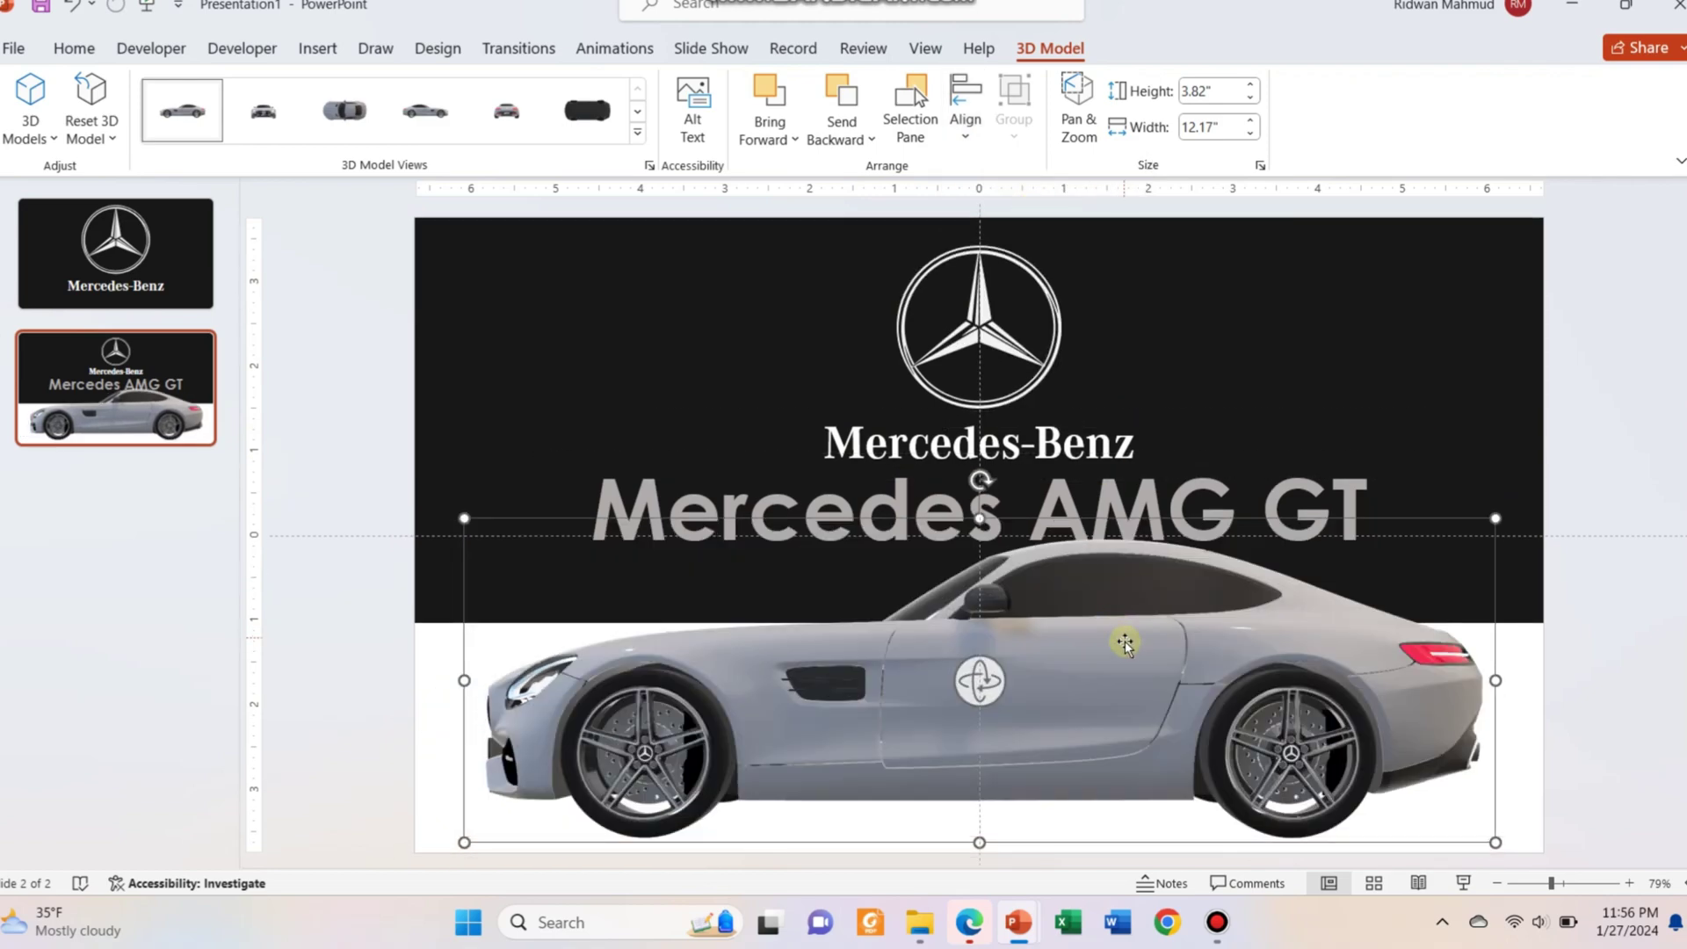
Step: Duplicate slide 2 with Ctrl+D to create a third slide
left_click(1552, 678)
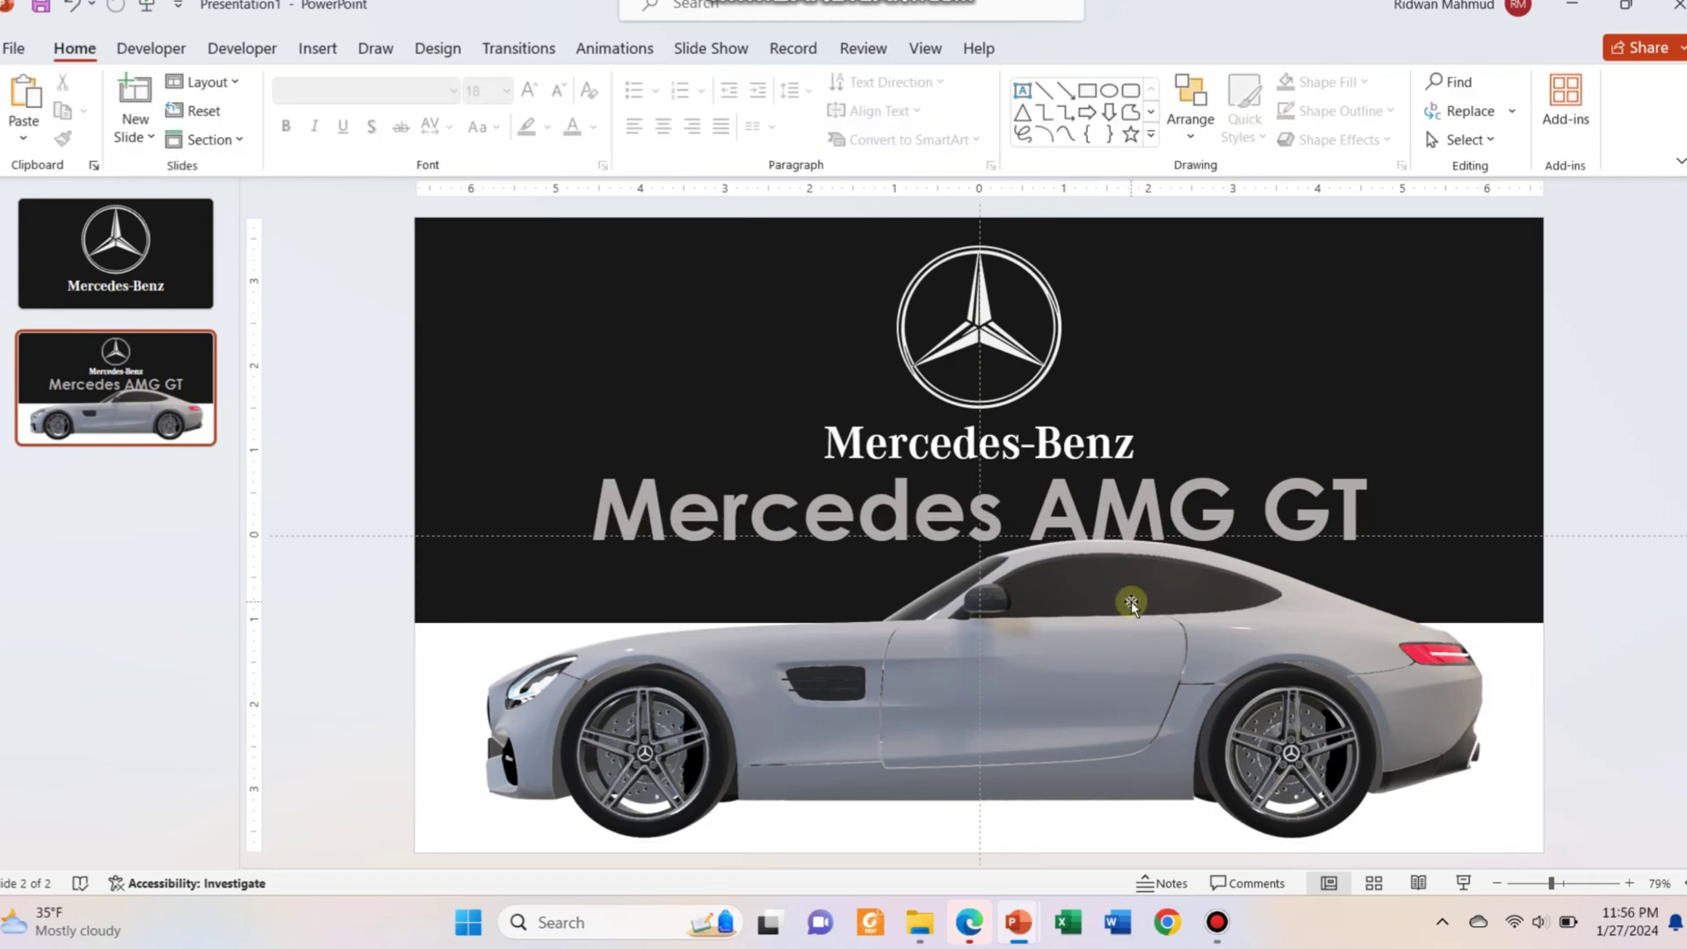
left_click(38, 389)
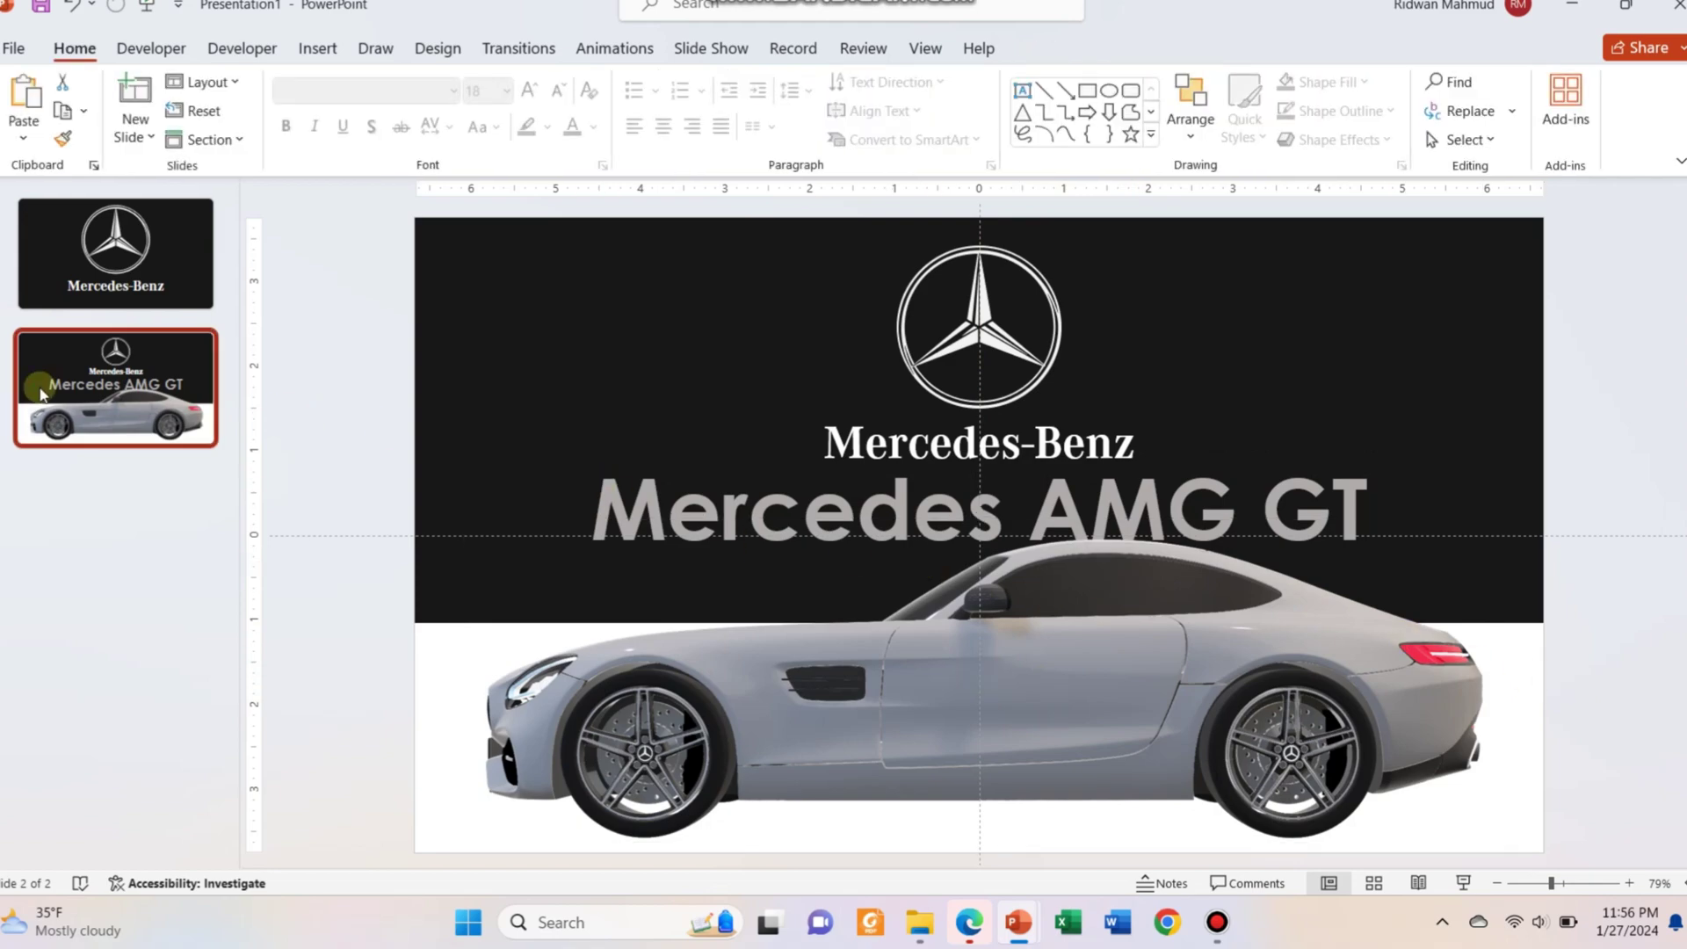
key("ctrl+d")
left_click(141, 556)
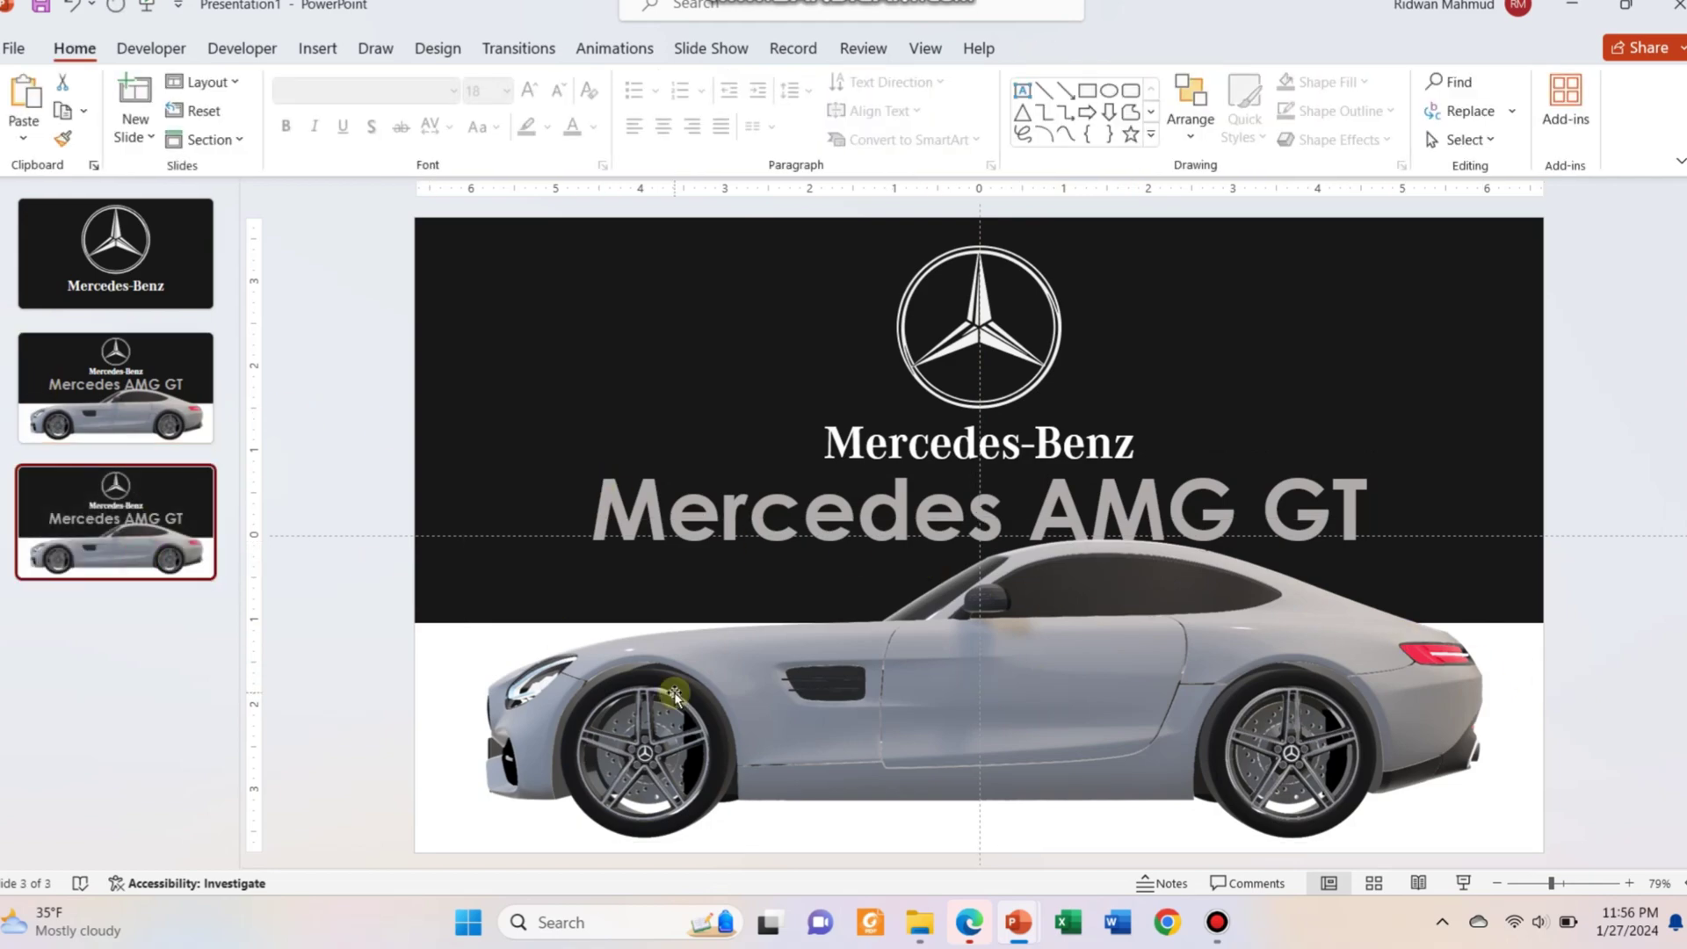
Step: Rotate slide 3's car to a three-quarter view from above and move it up and right
left_click(980, 680)
left_click_drag(979, 682, 1147, 648)
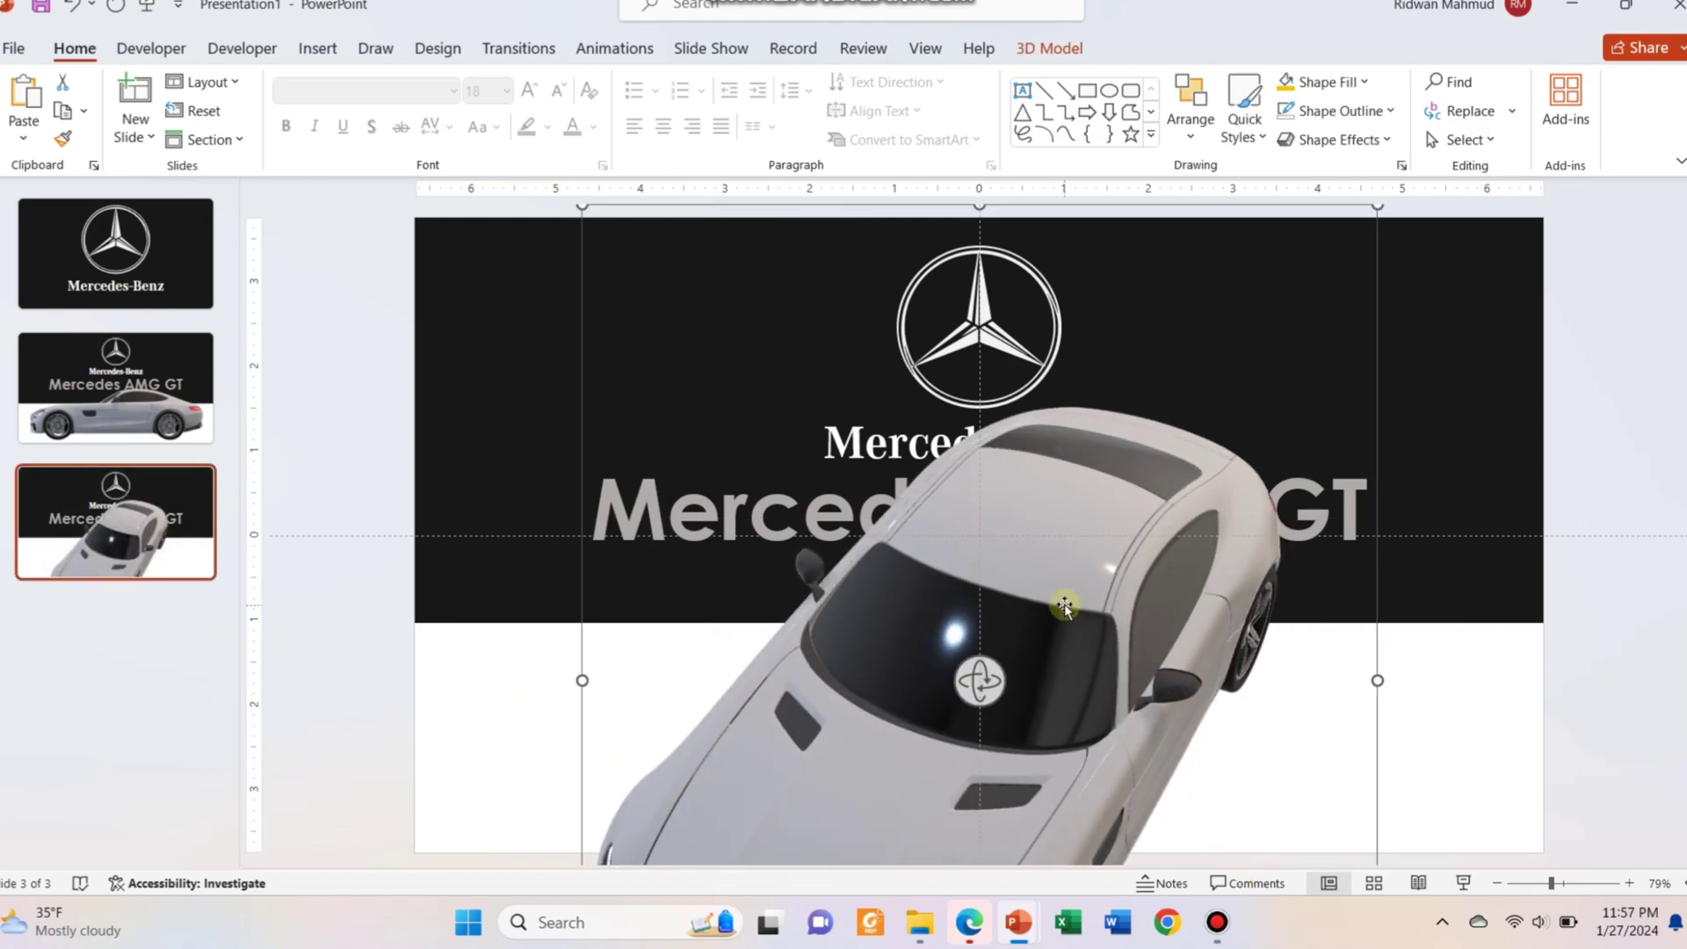
left_click_drag(1065, 606, 1367, 470)
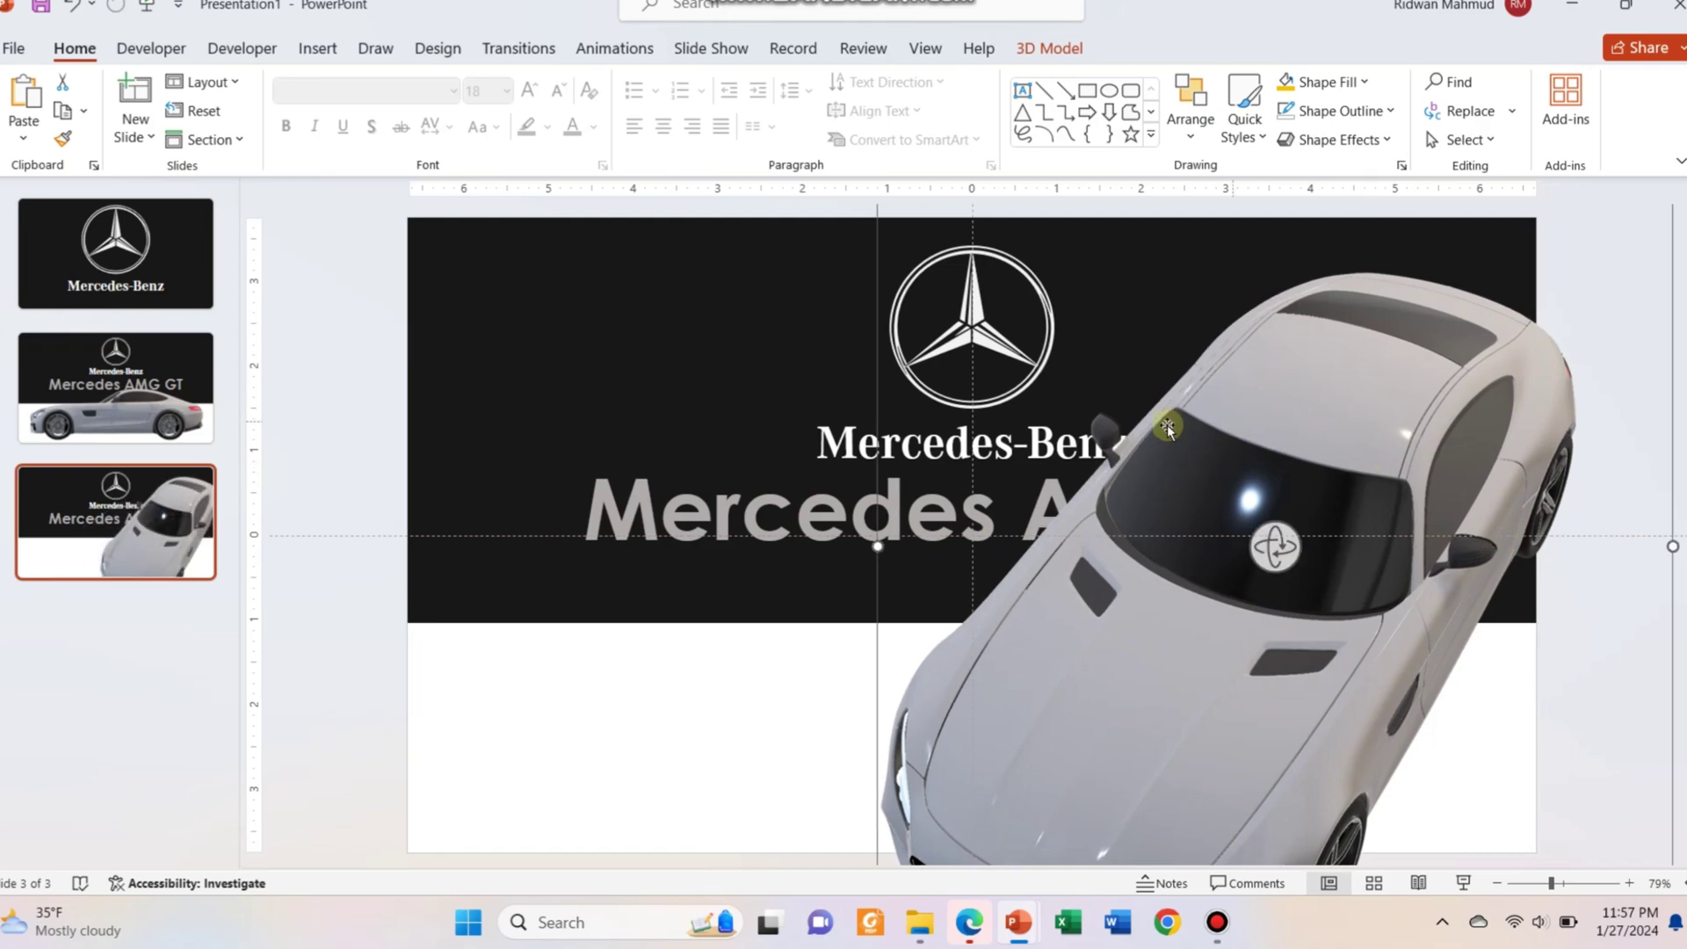
left_click(1496, 883)
left_click(1496, 883)
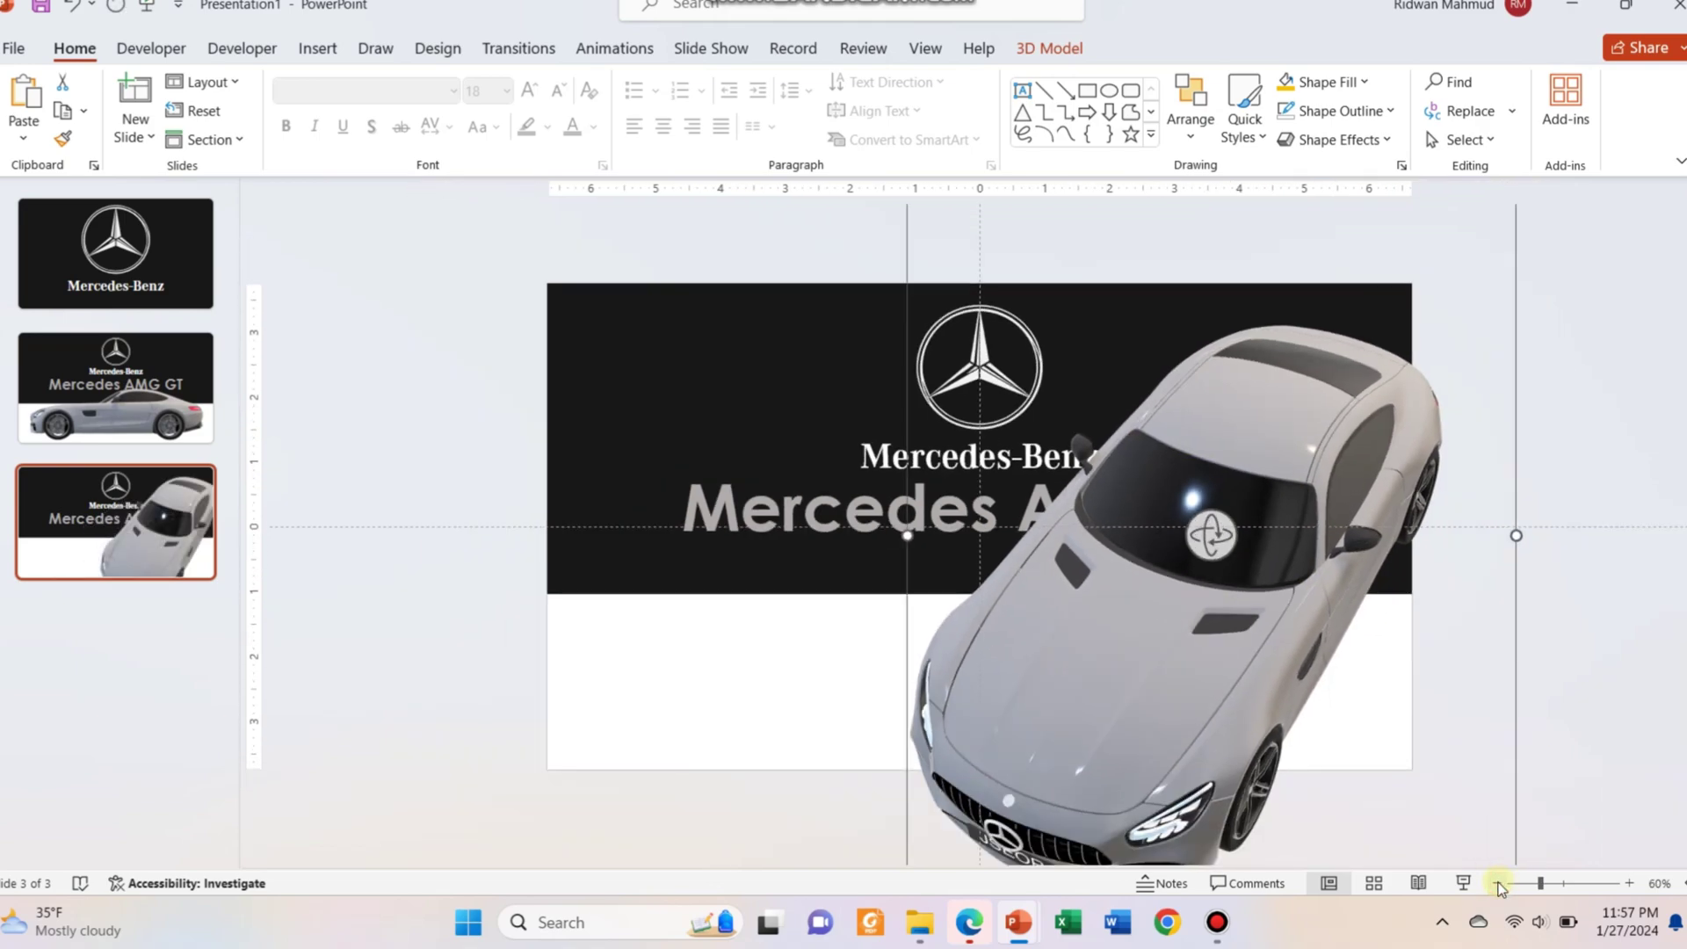
left_click(1496, 882)
left_click(1496, 883)
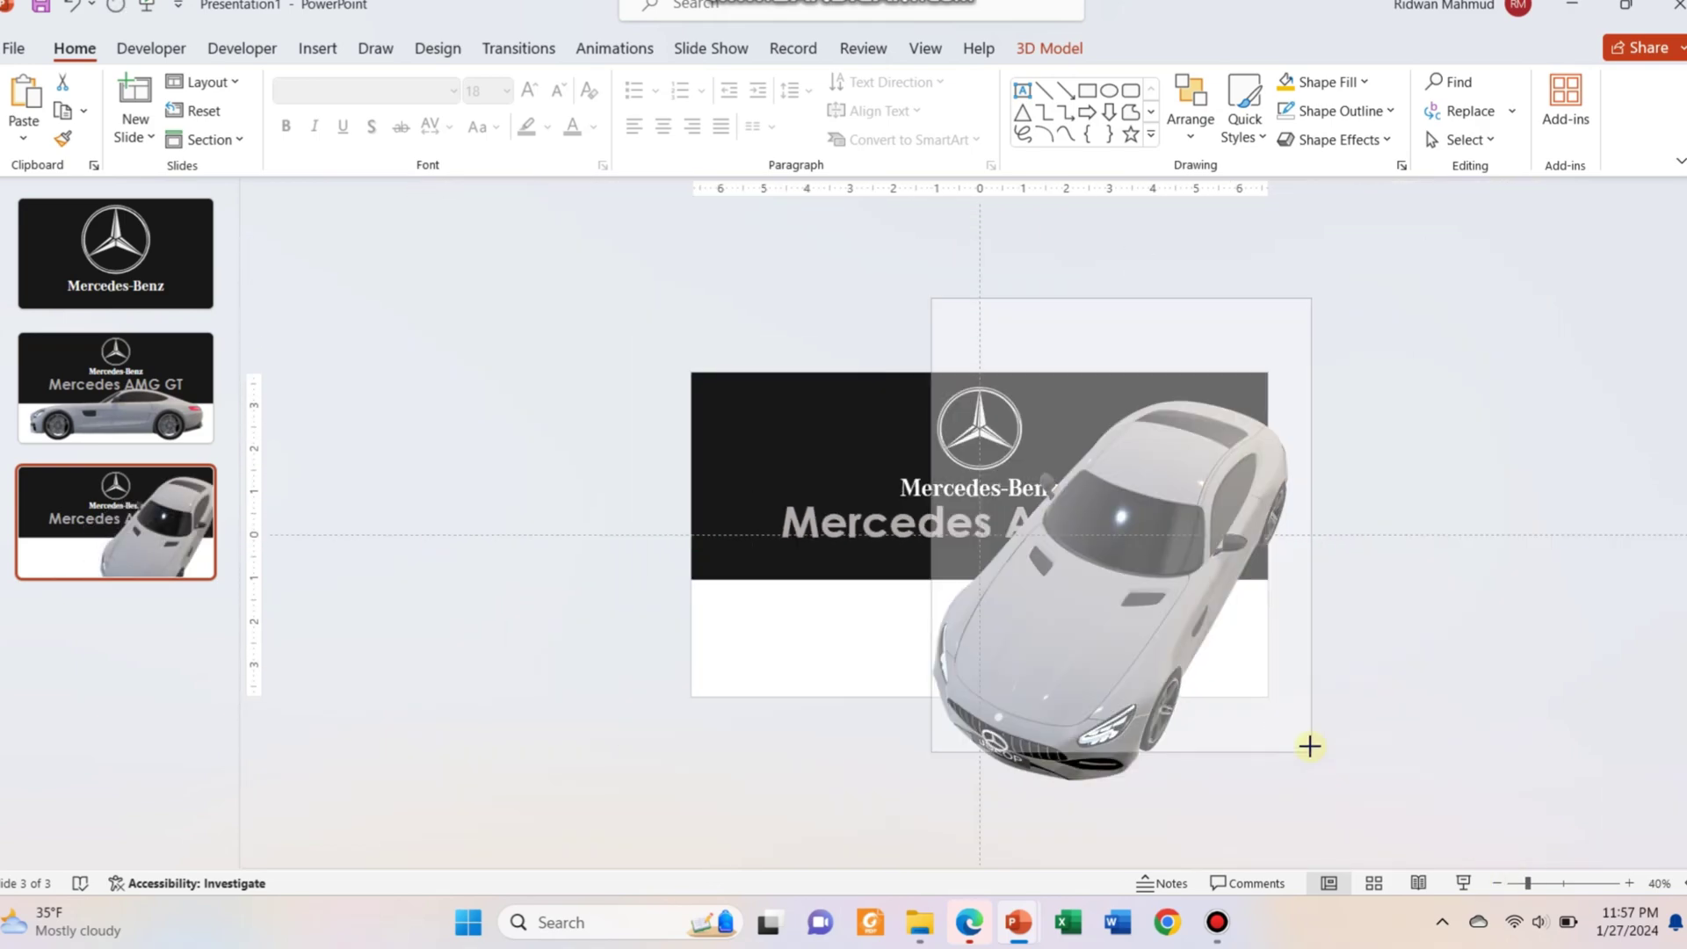